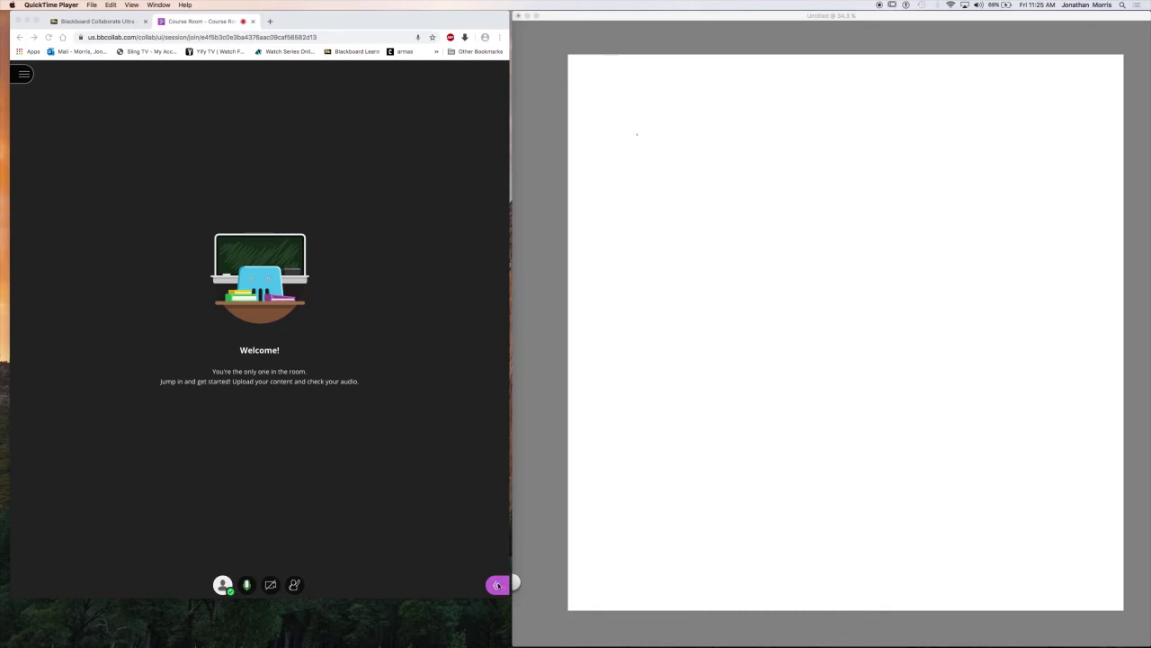
From the Collaborate panel's Share Content, start sharing a blank whiteboard with the course room.
{"action": "left_click", "coordinate": [496, 586]}
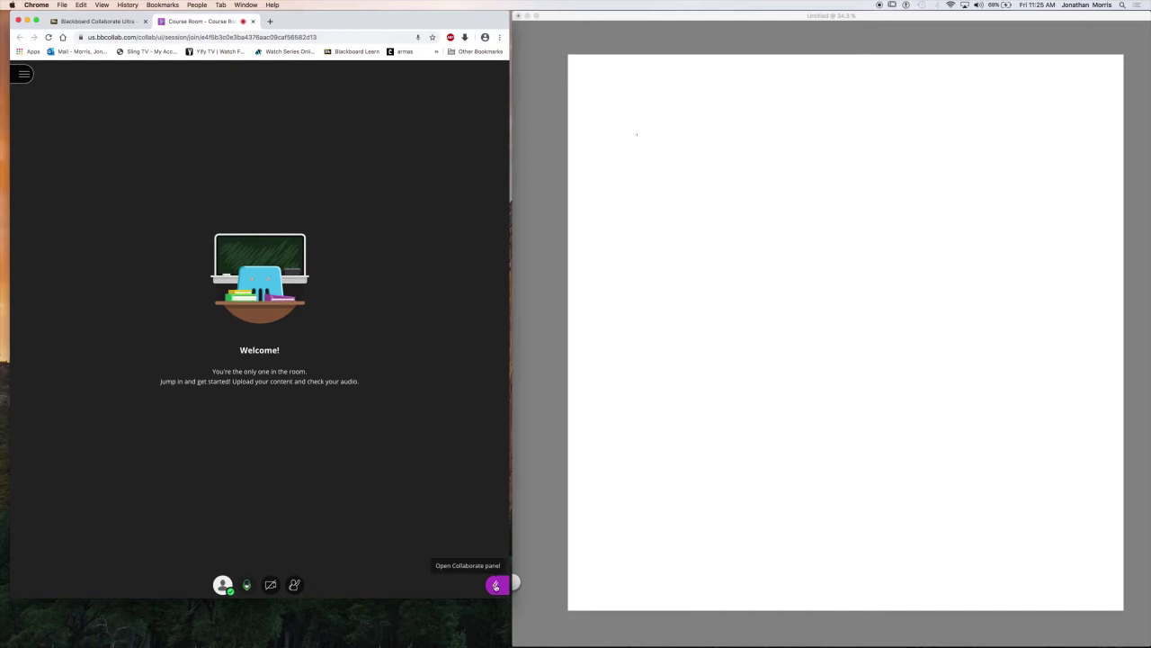
{"action": "left_click", "coordinate": [496, 585]}
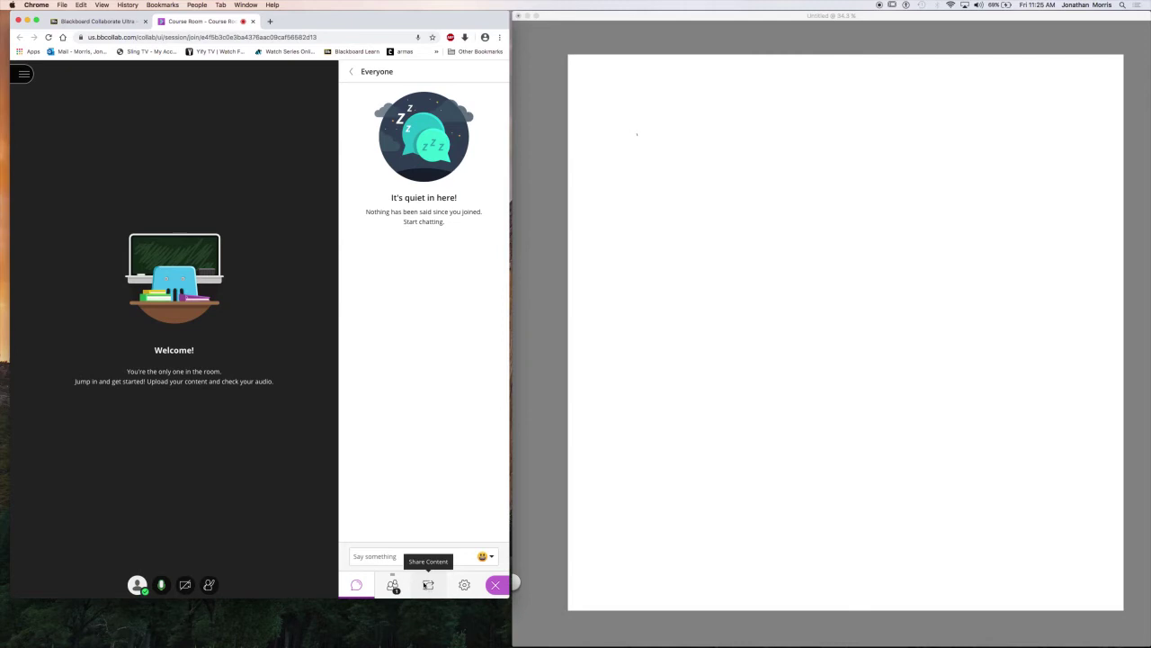
{"action": "left_click", "coordinate": [426, 586]}
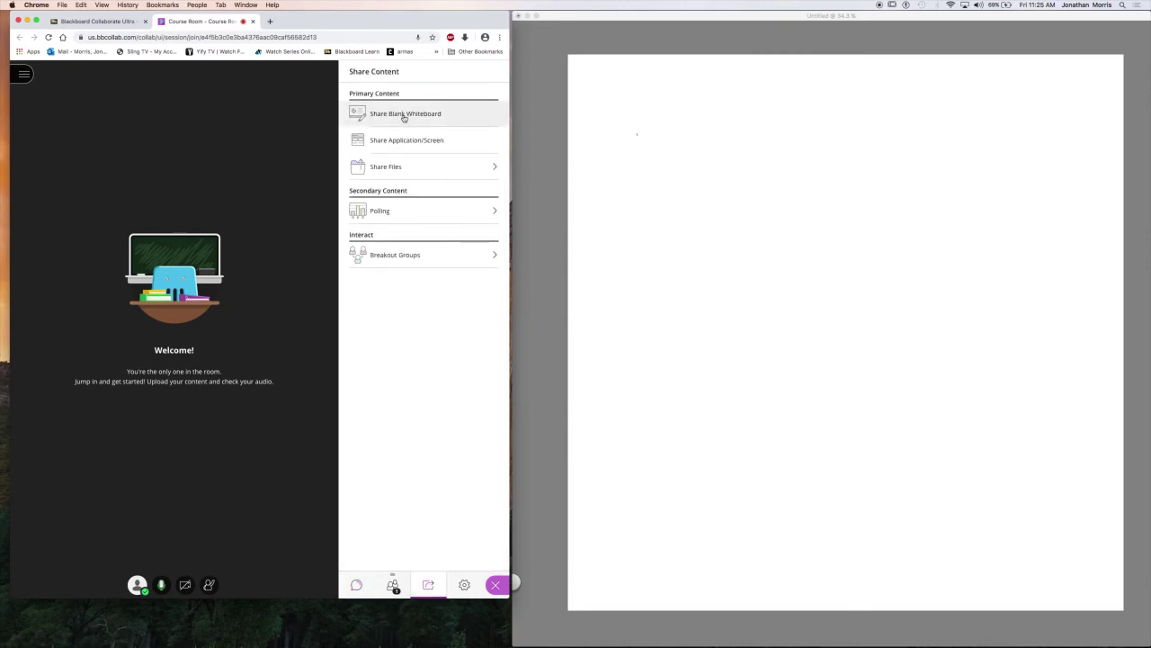
{"action": "left_click", "coordinate": [401, 121]}
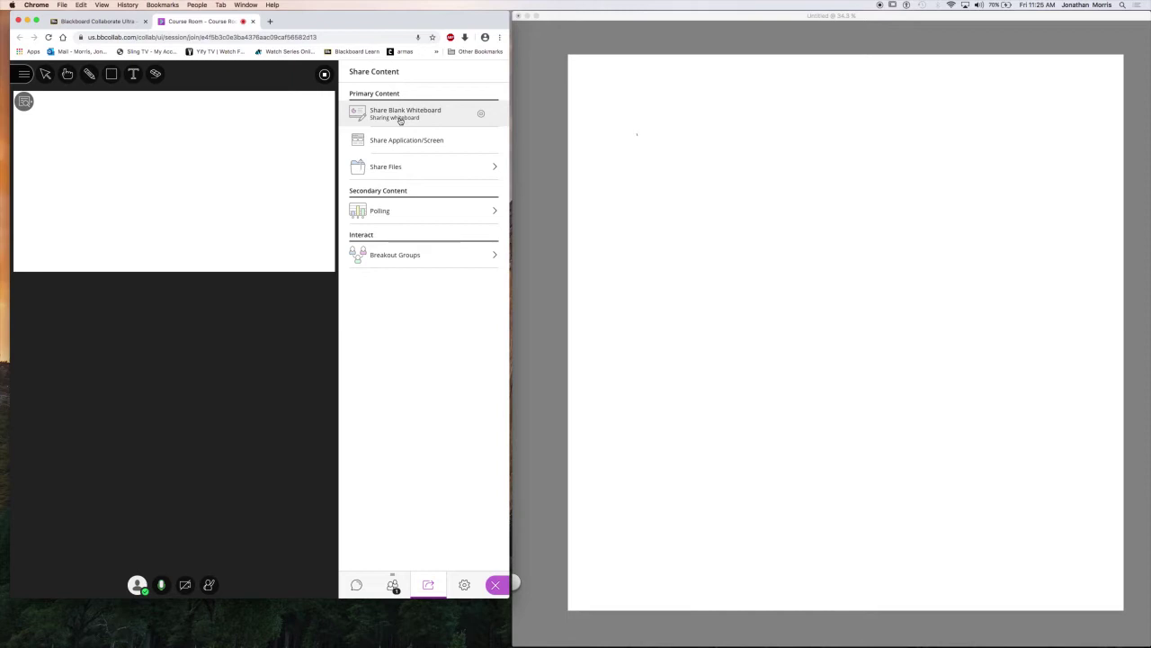
Test the pen with squiggles on the whiteboard, then clear them so it is empty.
{"action": "left_click", "coordinate": [89, 74]}
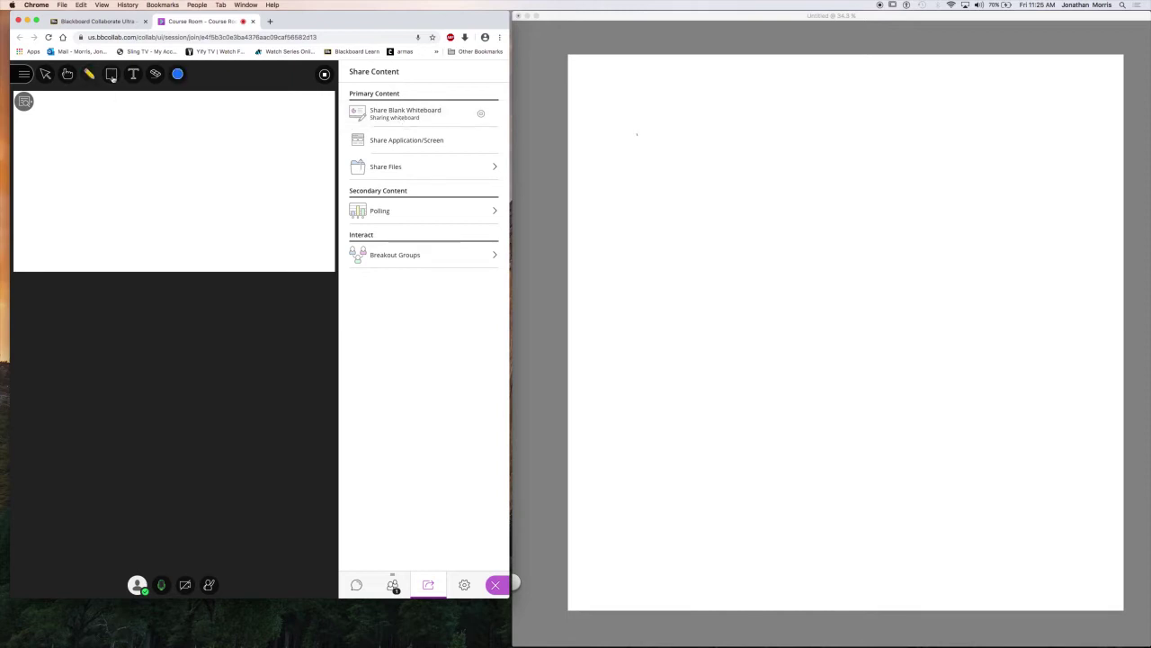
{"action": "mouse_move", "coordinate": [69, 142]}
{"action": "left_mouse_down"}
{"action": "mouse_move", "coordinate": [75, 153]}
{"action": "mouse_move", "coordinate": [235, 146]}
{"action": "left_mouse_up"}
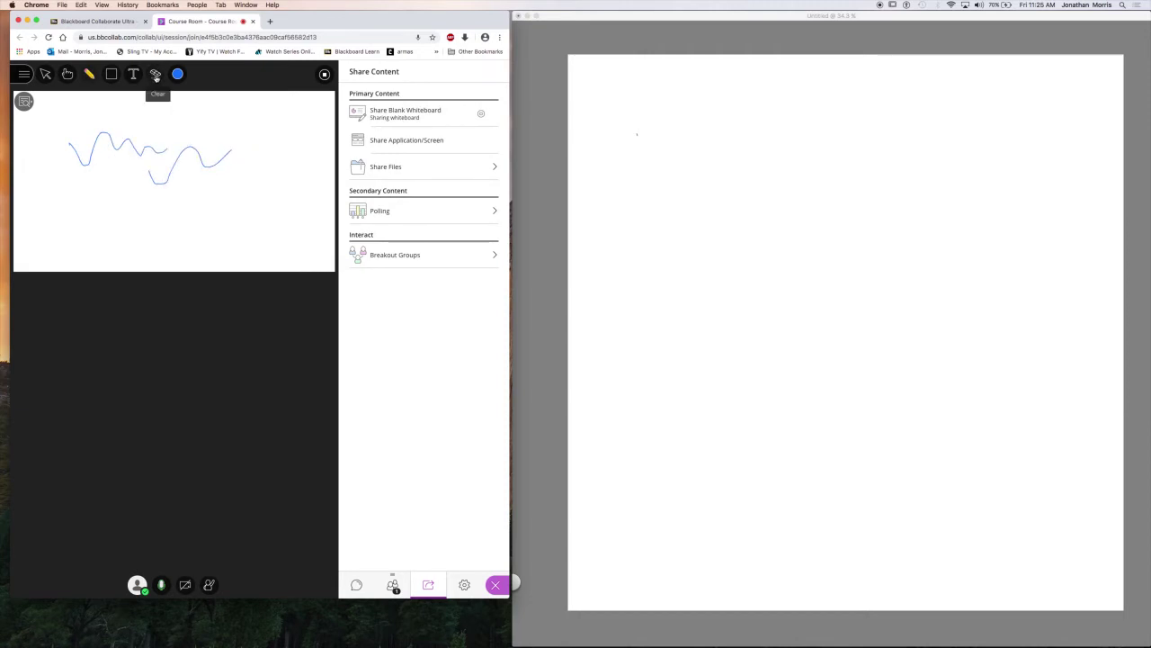
{"action": "left_click", "coordinate": [153, 75]}
{"action": "left_click", "coordinate": [163, 83]}
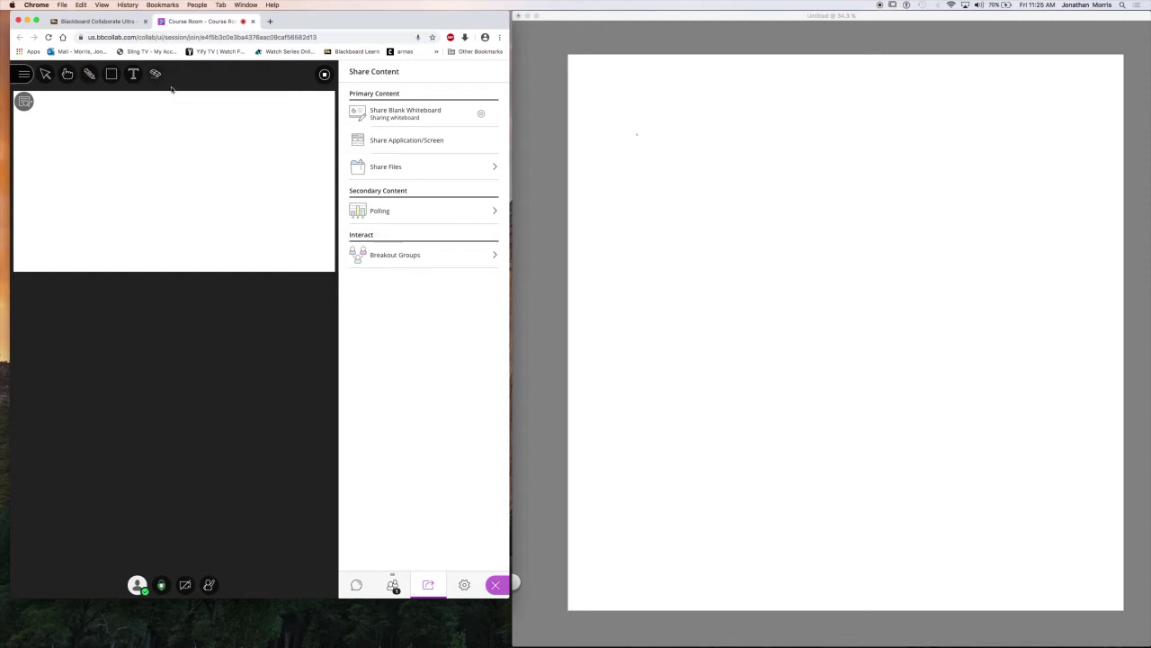
{"action": "left_click", "coordinate": [89, 74]}
{"action": "left_click_drag", "start_coordinate": [106, 138], "coordinate": [177, 143]}
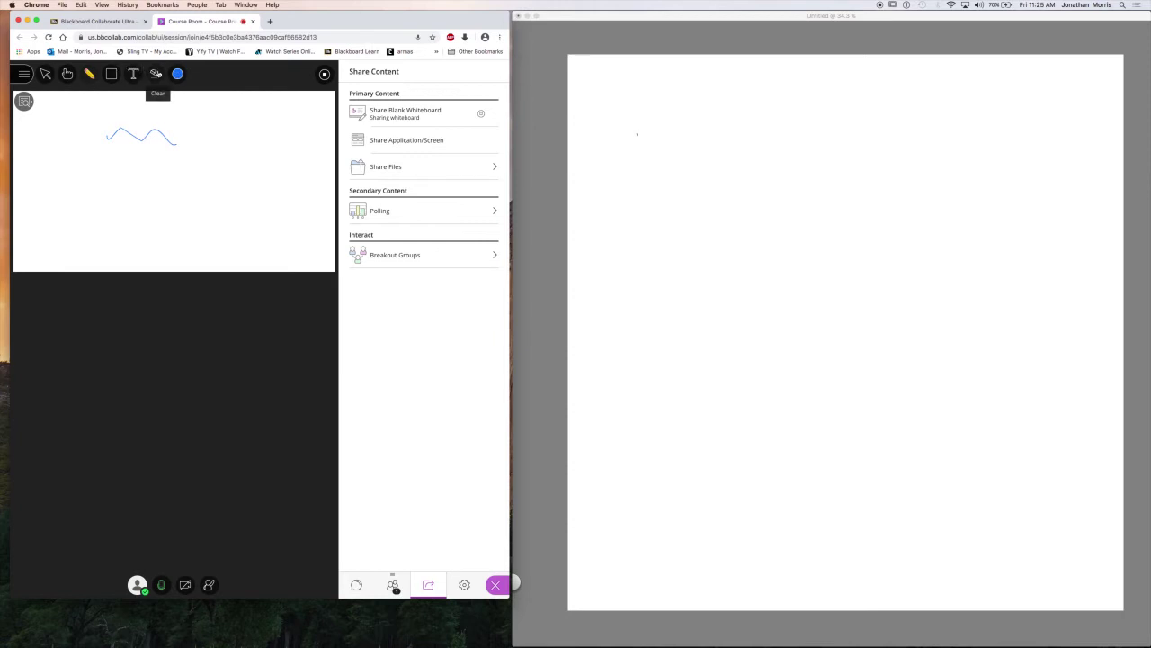
{"action": "left_click", "coordinate": [153, 74]}
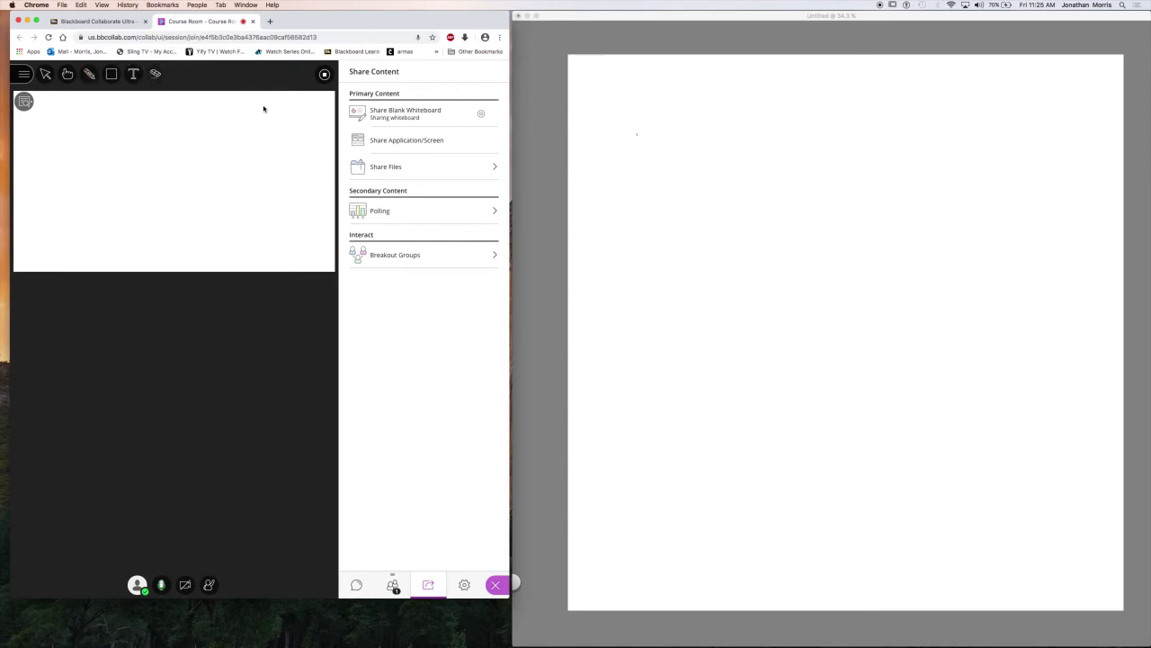
Share the SketchBook application window 'Untitled @ 34.3 %' in place of the whiteboard.
{"action": "left_click", "coordinate": [432, 143]}
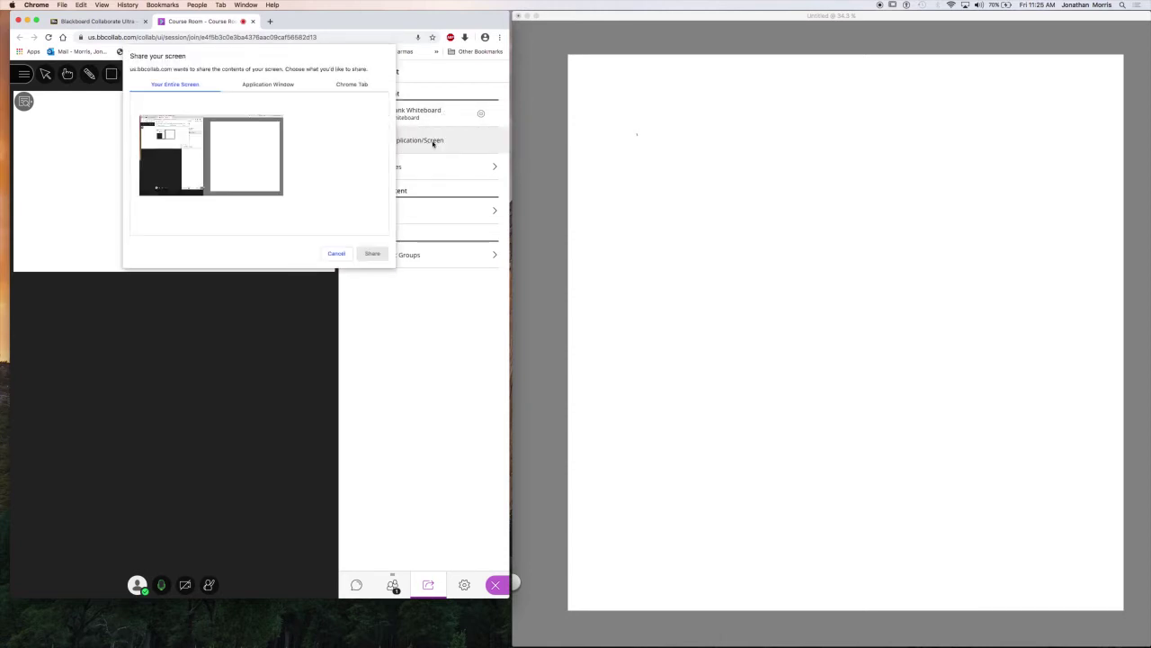
{"action": "left_click", "coordinate": [241, 164]}
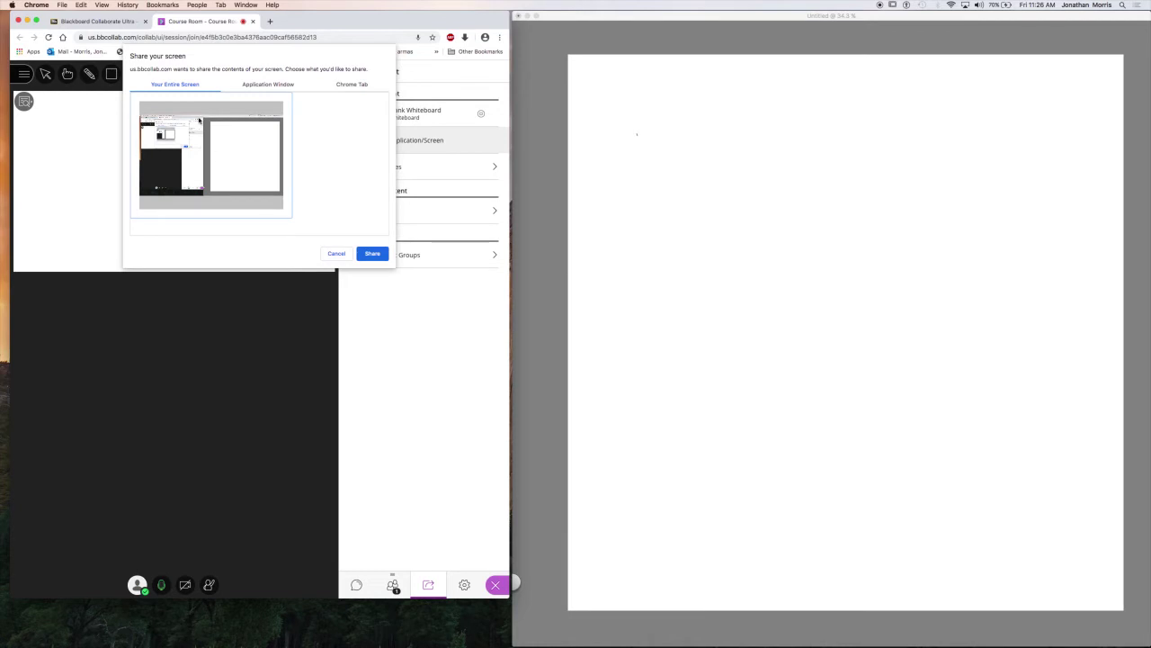
{"action": "left_click", "coordinate": [279, 89]}
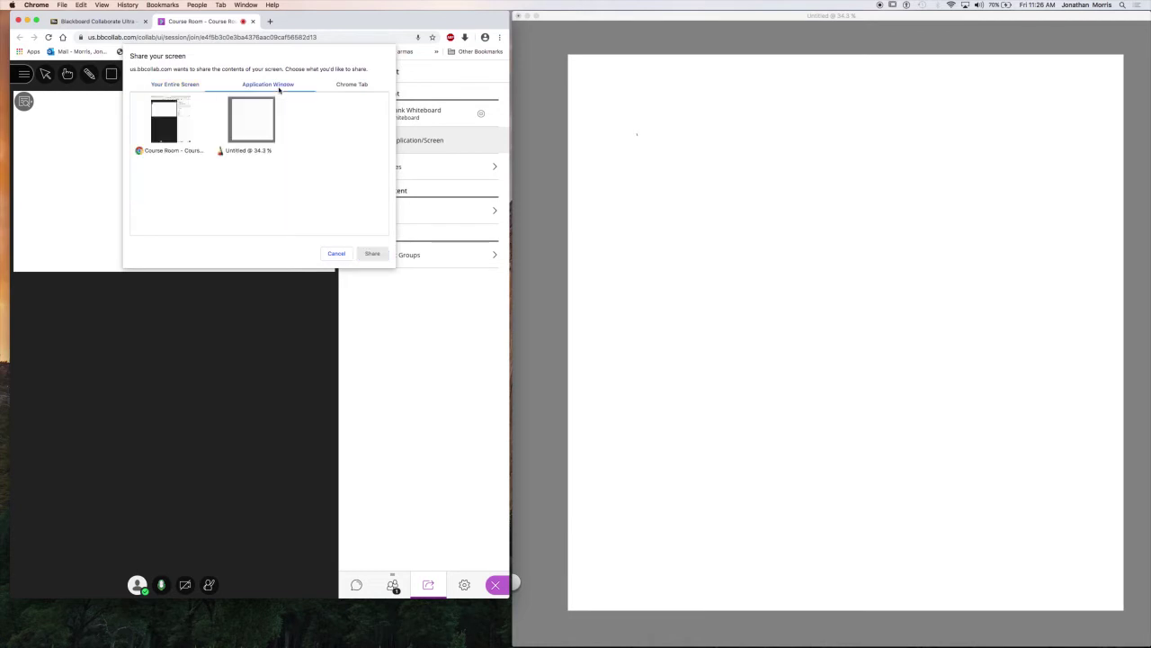
{"action": "left_click", "coordinate": [253, 126]}
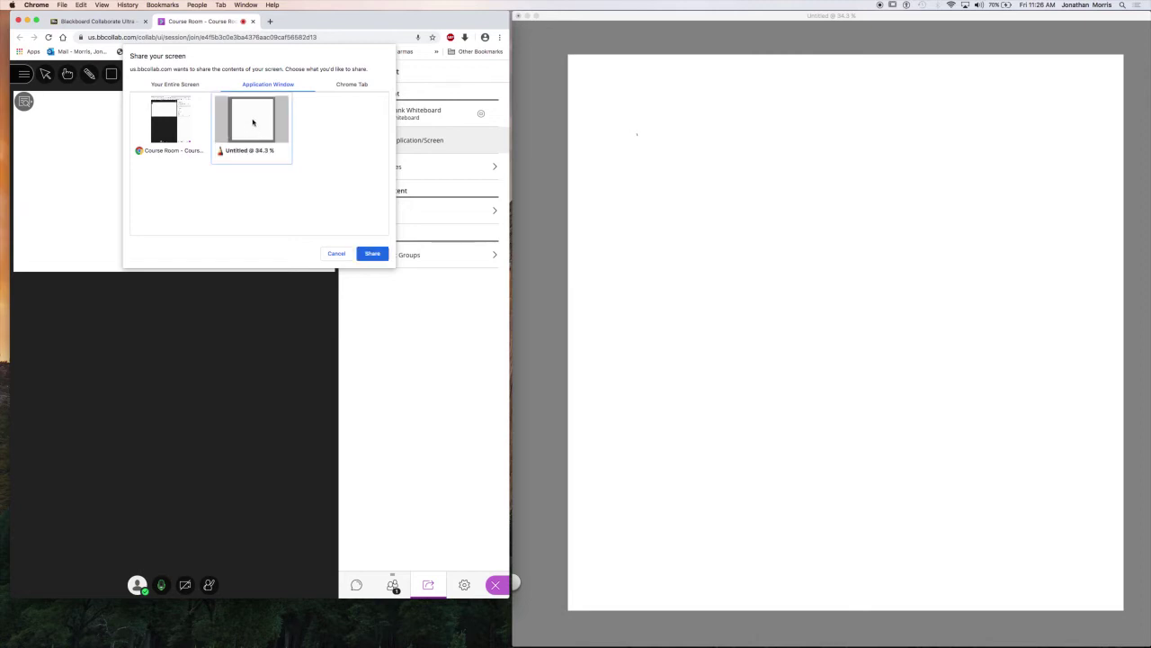
{"action": "left_click", "coordinate": [377, 255]}
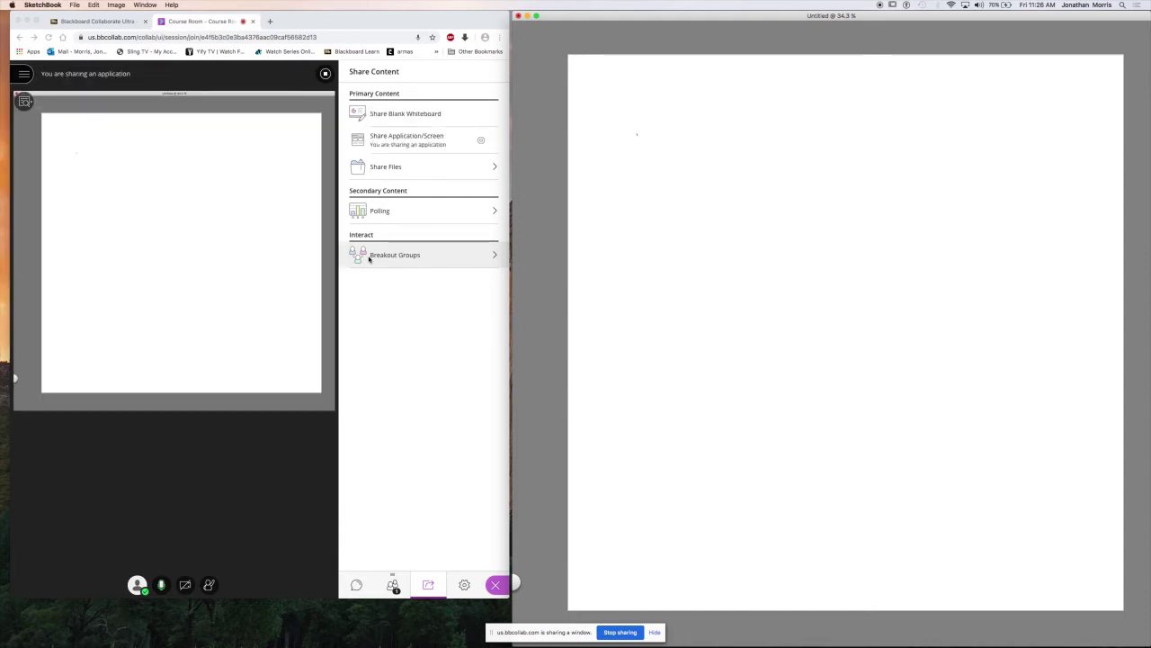
Draw a test stroke, then show the toolbar from the Window menu and nudge it into place.
{"action": "mouse_move", "coordinate": [626, 134]}
{"action": "left_mouse_down"}
{"action": "mouse_move", "coordinate": [650, 114]}
{"action": "mouse_move", "coordinate": [702, 128]}
{"action": "left_mouse_up"}
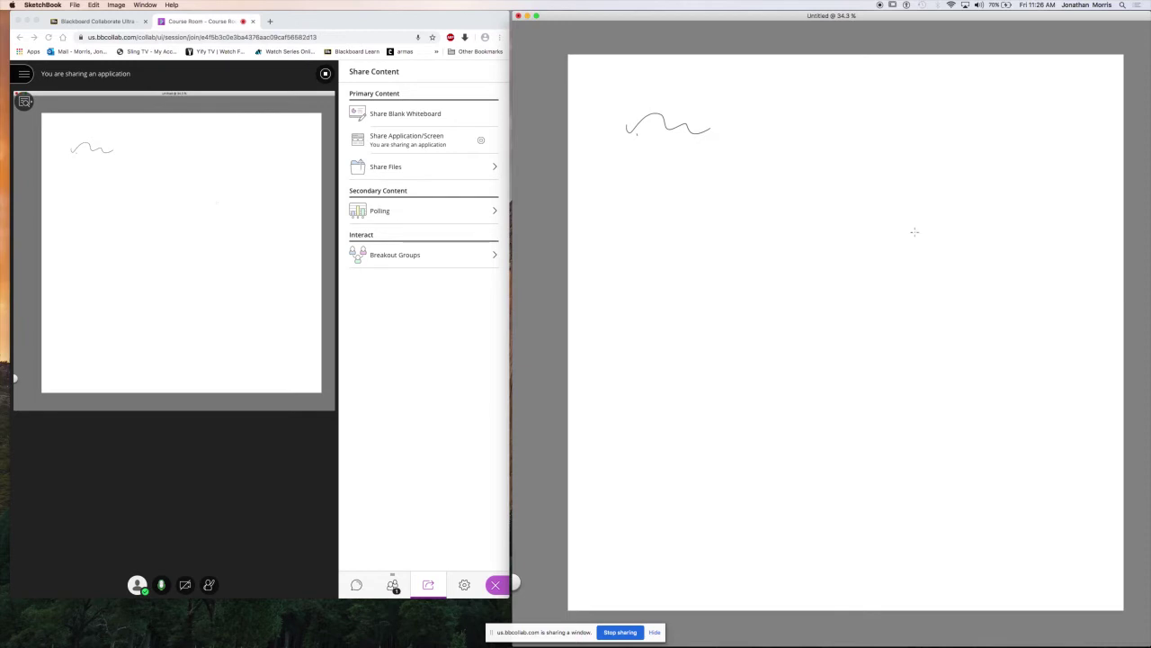
{"action": "left_click", "coordinate": [146, 5]}
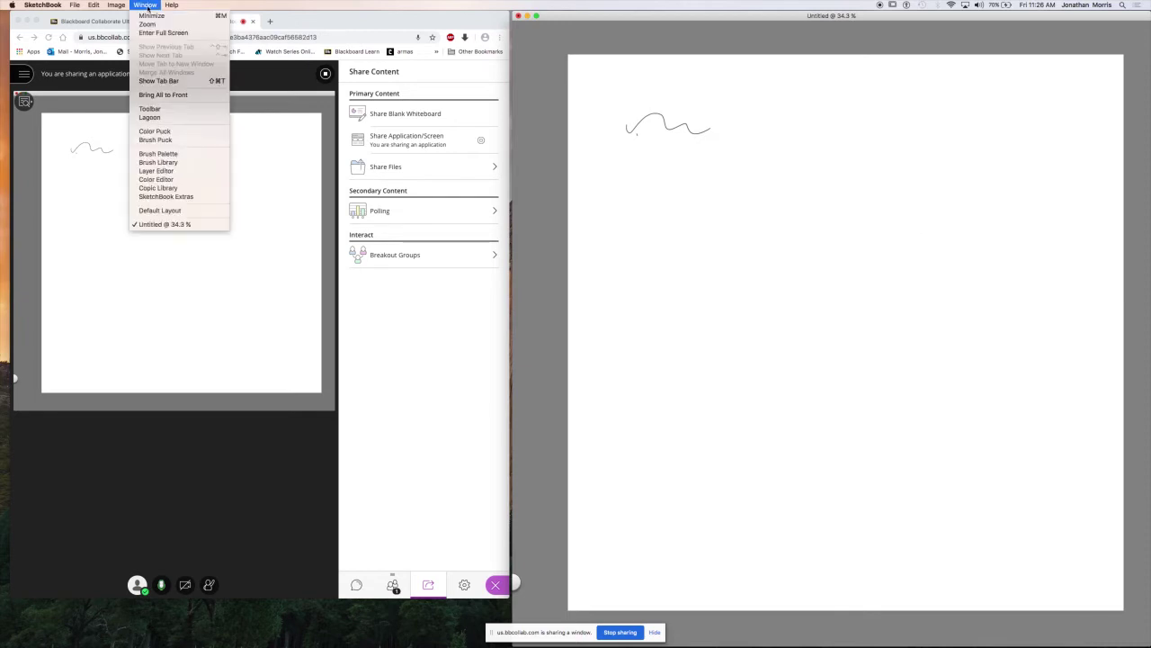
{"action": "left_click", "coordinate": [166, 109]}
{"action": "left_click_drag", "start_coordinate": [635, 33], "coordinate": [618, 40]}
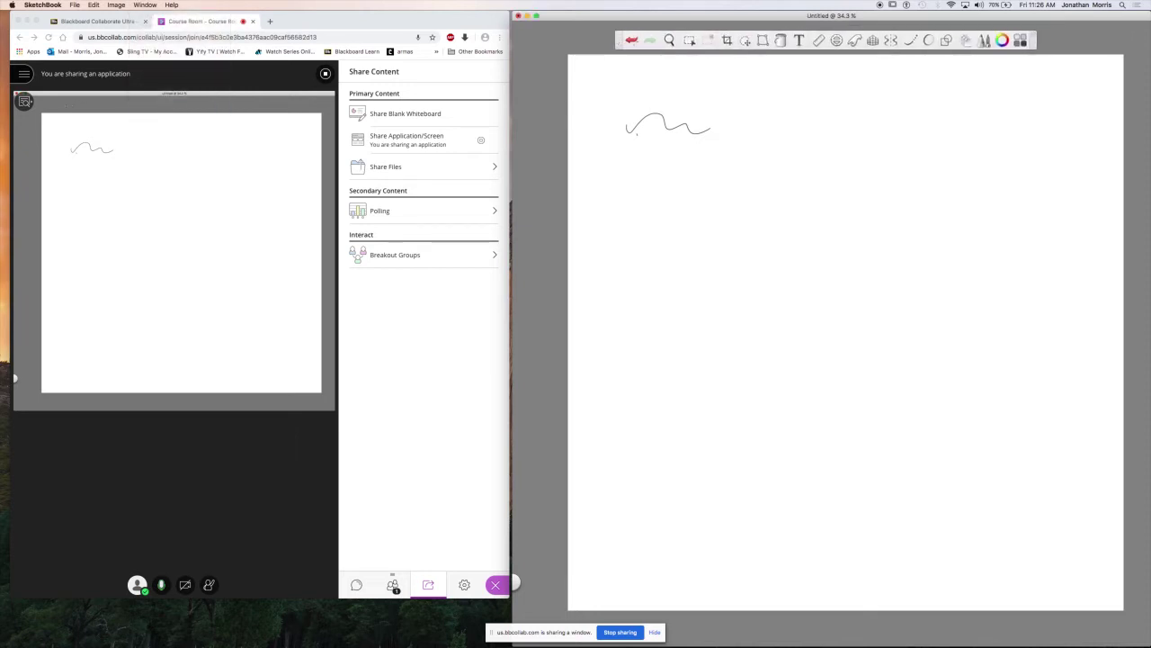
Undo the test stroke with the toolbar's Undo arrow, leaving the canvas blank.
{"action": "left_click", "coordinate": [633, 41]}
{"action": "left_click", "coordinate": [652, 42]}
{"action": "left_click", "coordinate": [632, 40]}
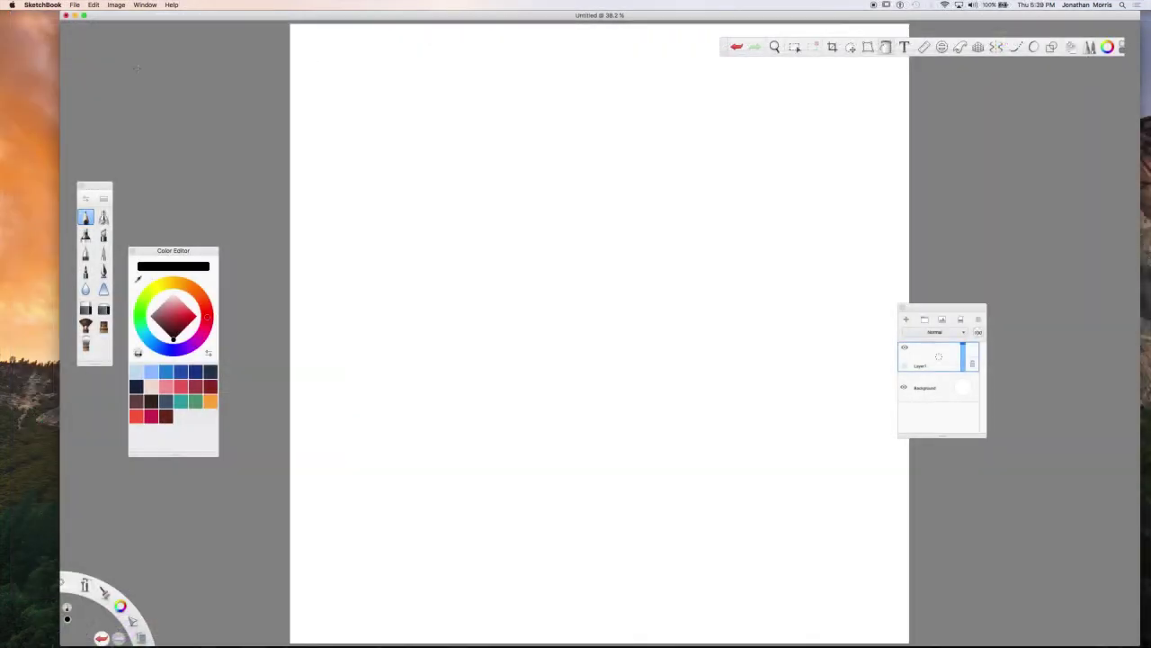
Create a new empty 24-frame FlipBook, discarding the old drawing without saving.
{"action": "left_click", "coordinate": [75, 4]}
{"action": "mouse_move", "coordinate": [135, 24]}
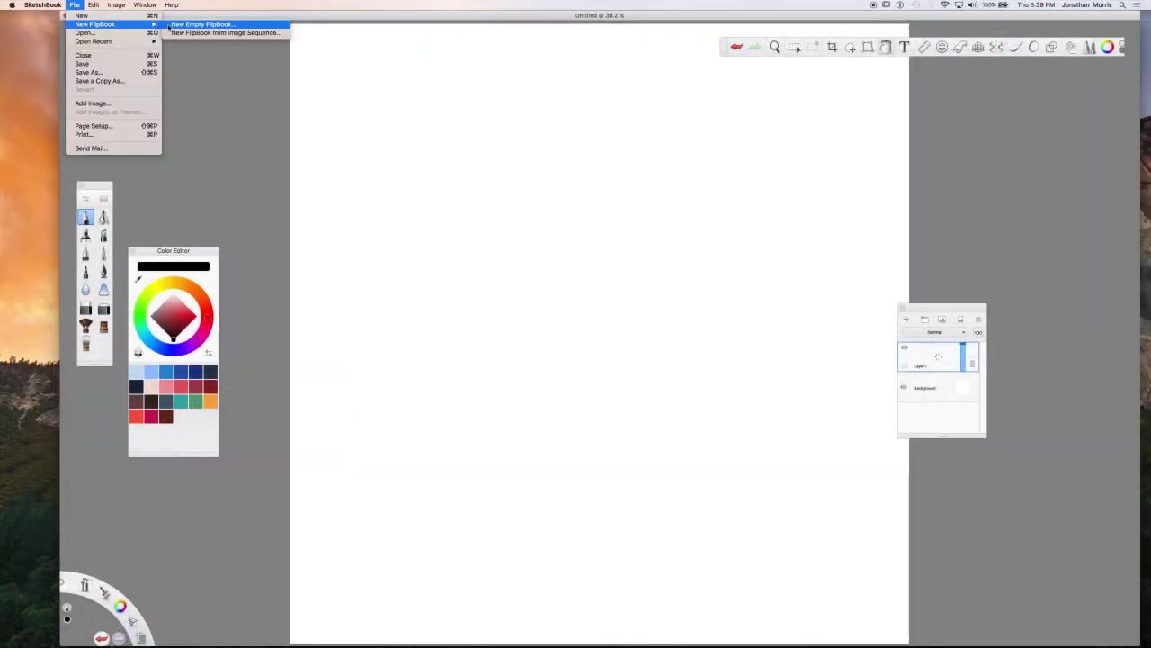
{"action": "left_click", "coordinate": [212, 27]}
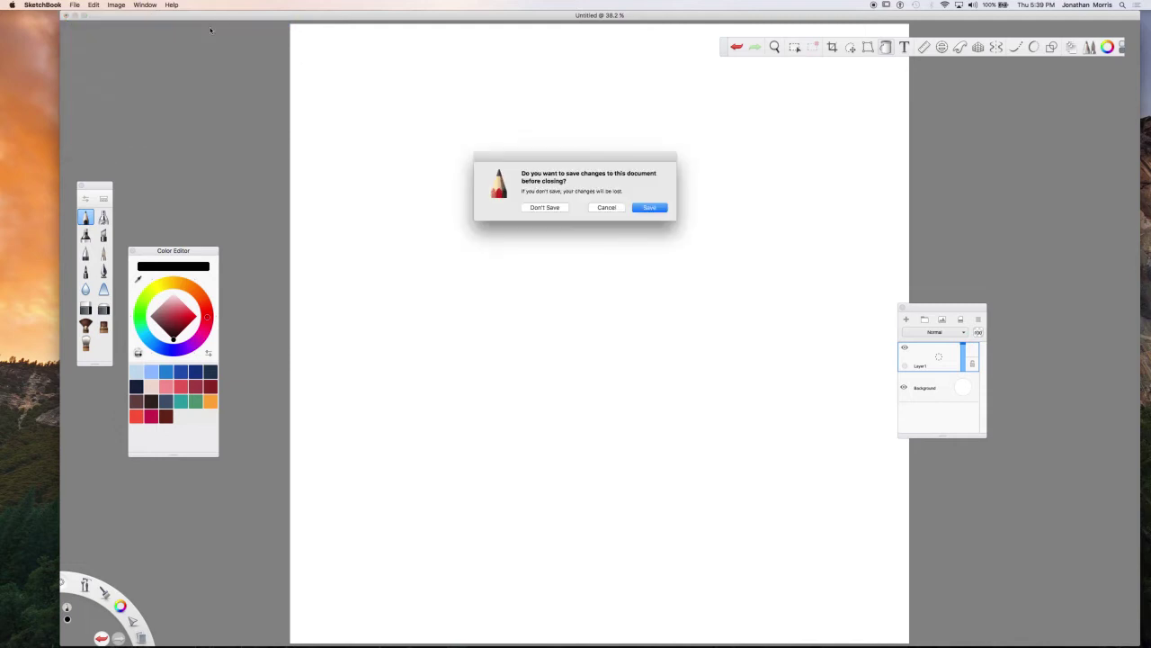
{"action": "left_click", "coordinate": [559, 208]}
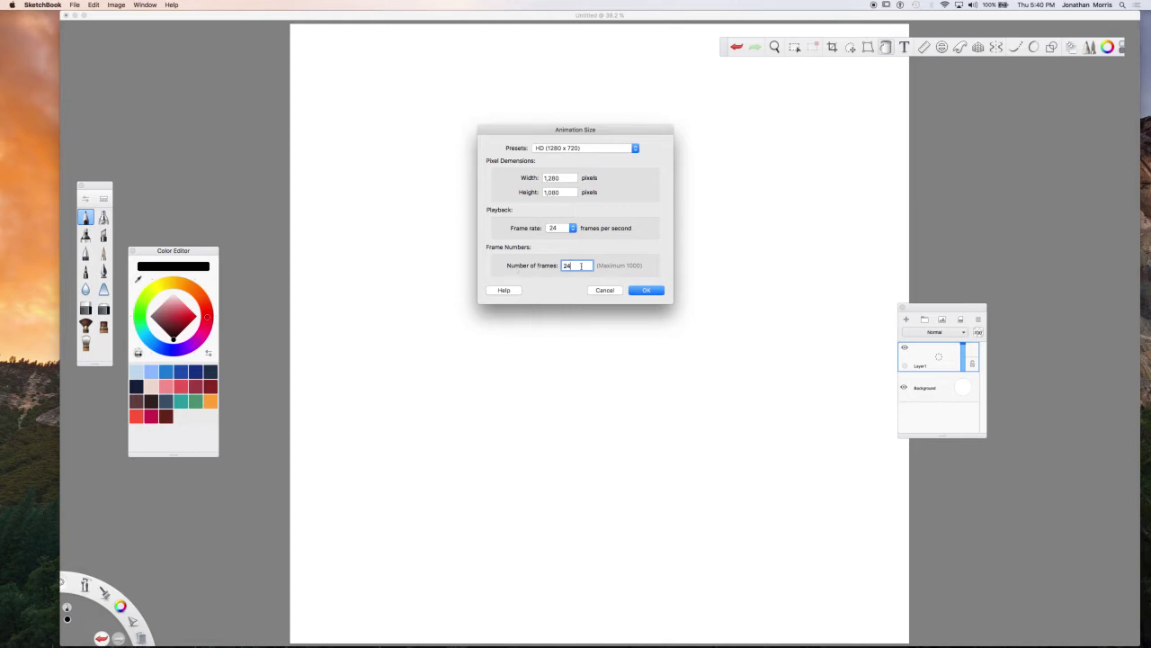
{"action": "left_click_drag", "start_coordinate": [583, 270], "coordinate": [562, 266]}
{"action": "type", "text": "24"}
{"action": "left_click", "coordinate": [644, 292]}
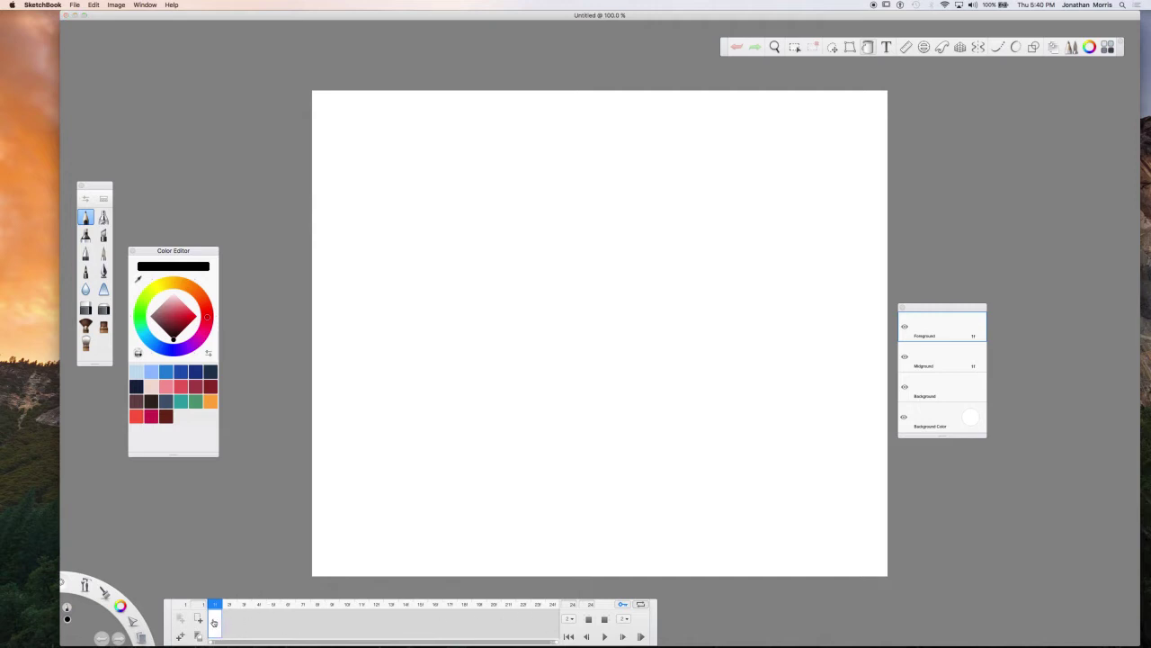
Draw a test zigzag, add a second frame, and turn off onion skinning.
{"action": "mouse_move", "coordinate": [375, 302]}
{"action": "left_mouse_down"}
{"action": "mouse_move", "coordinate": [414, 238]}
{"action": "mouse_move", "coordinate": [414, 258]}
{"action": "mouse_move", "coordinate": [456, 278]}
{"action": "mouse_move", "coordinate": [500, 330]}
{"action": "left_mouse_up"}
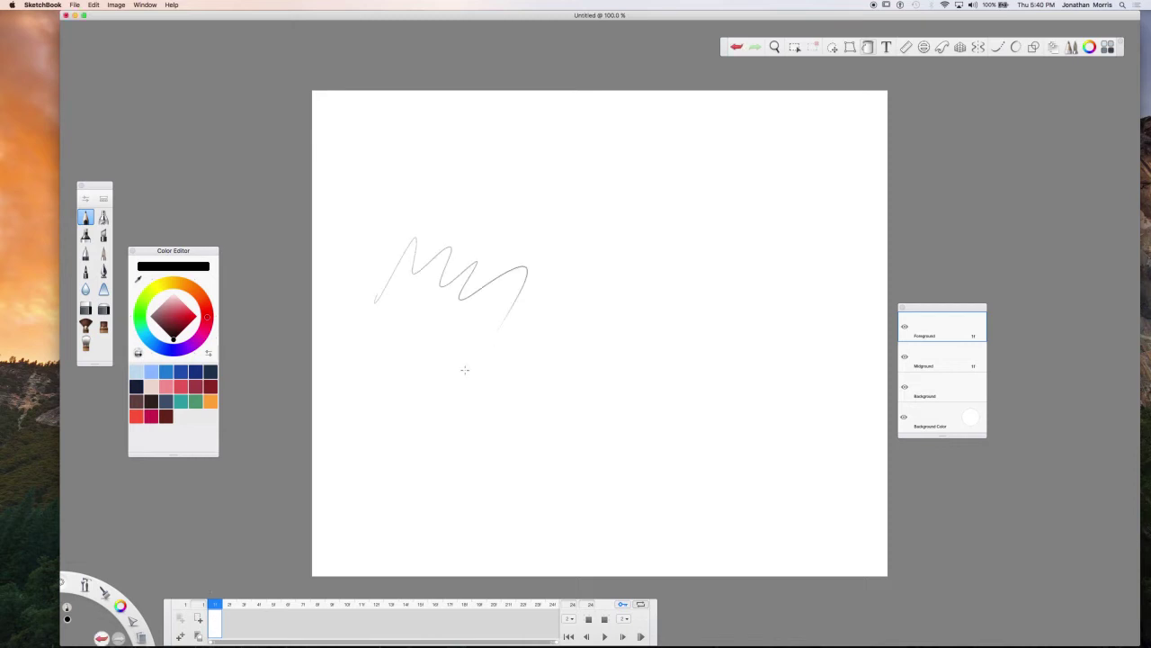
{"action": "left_click", "coordinate": [200, 619]}
{"action": "left_click", "coordinate": [181, 619]}
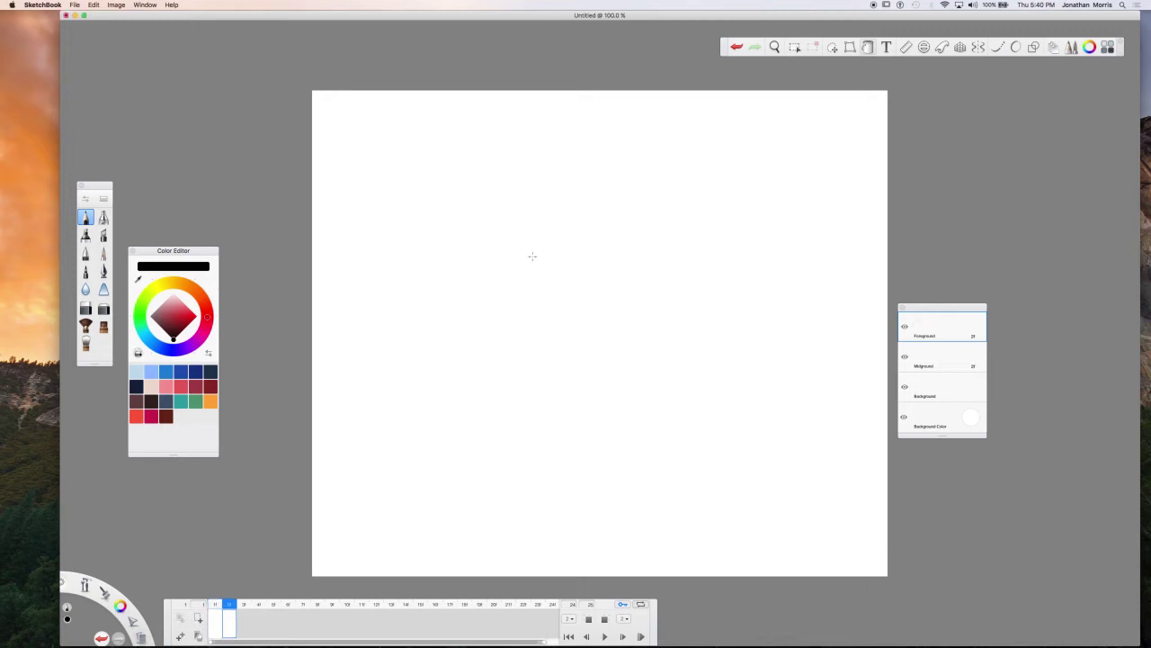
{"action": "left_click", "coordinate": [217, 623]}
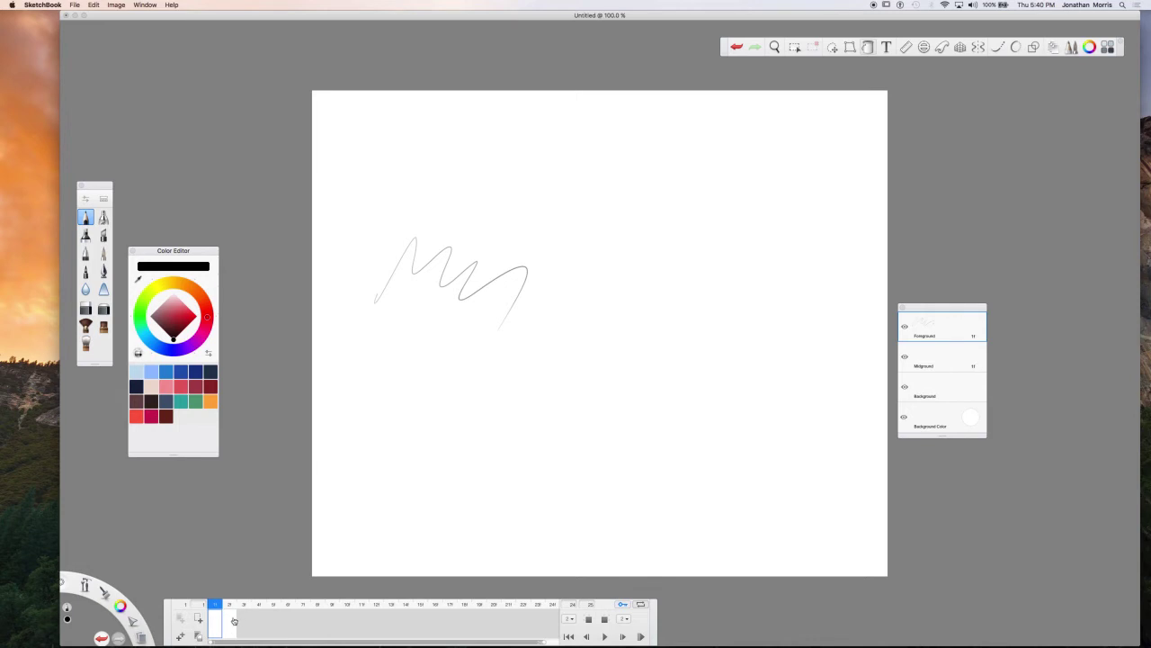
{"action": "left_click", "coordinate": [231, 625]}
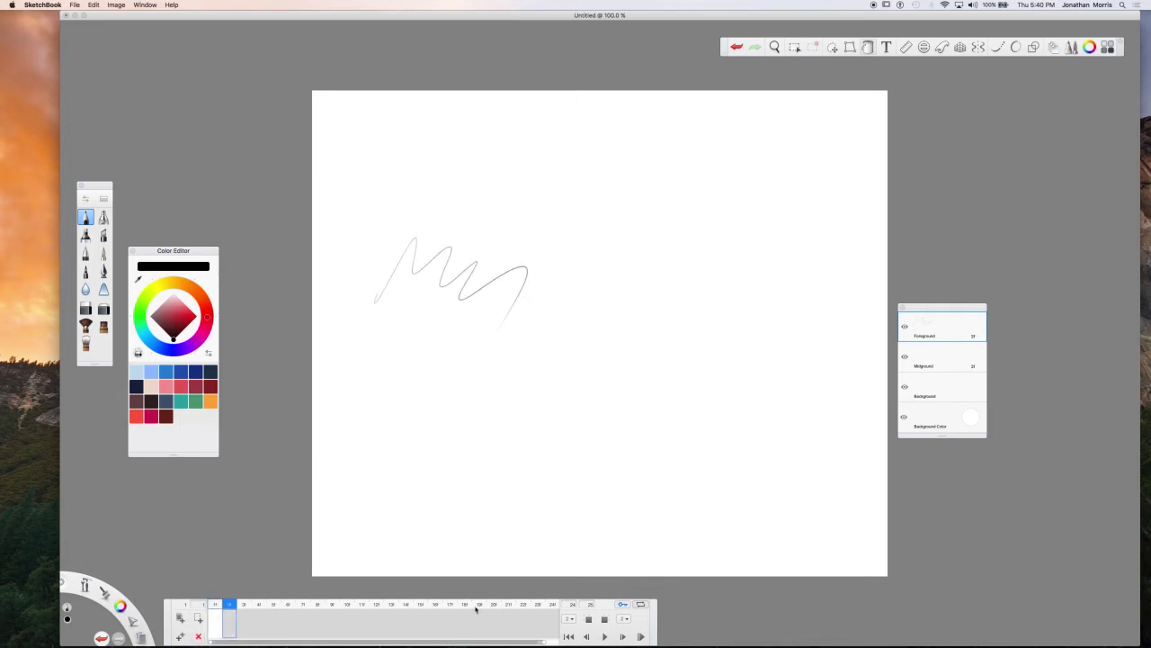
Hide and restore the animation timeline, then return to frame 1.
{"action": "left_click", "coordinate": [151, 5]}
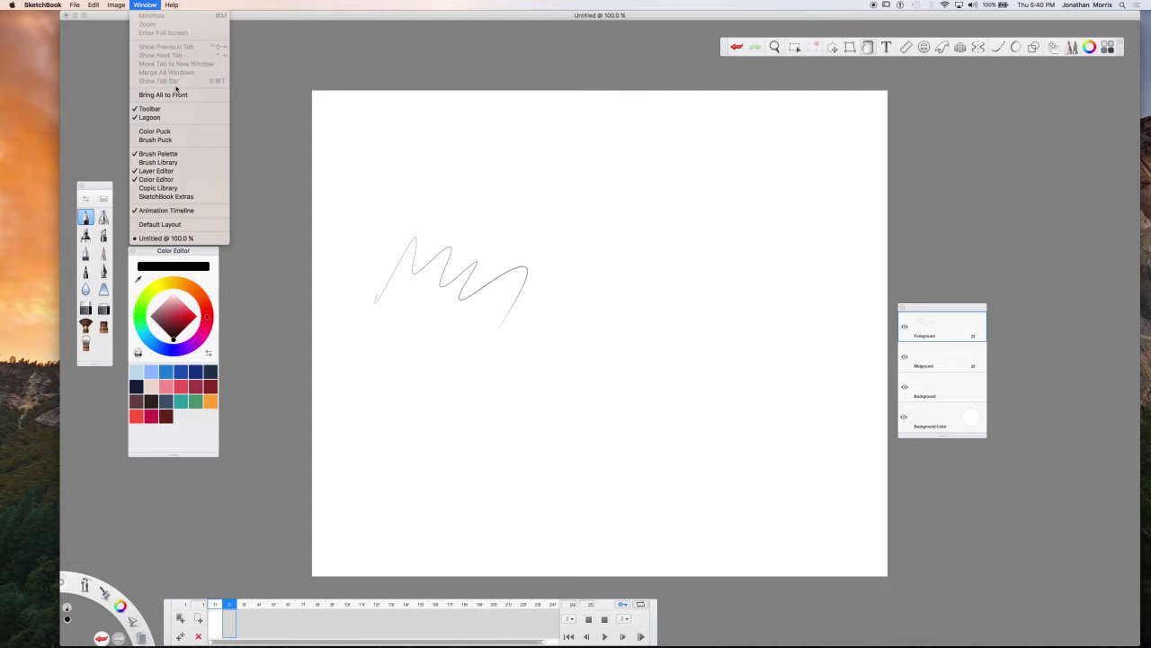
{"action": "left_click", "coordinate": [193, 210]}
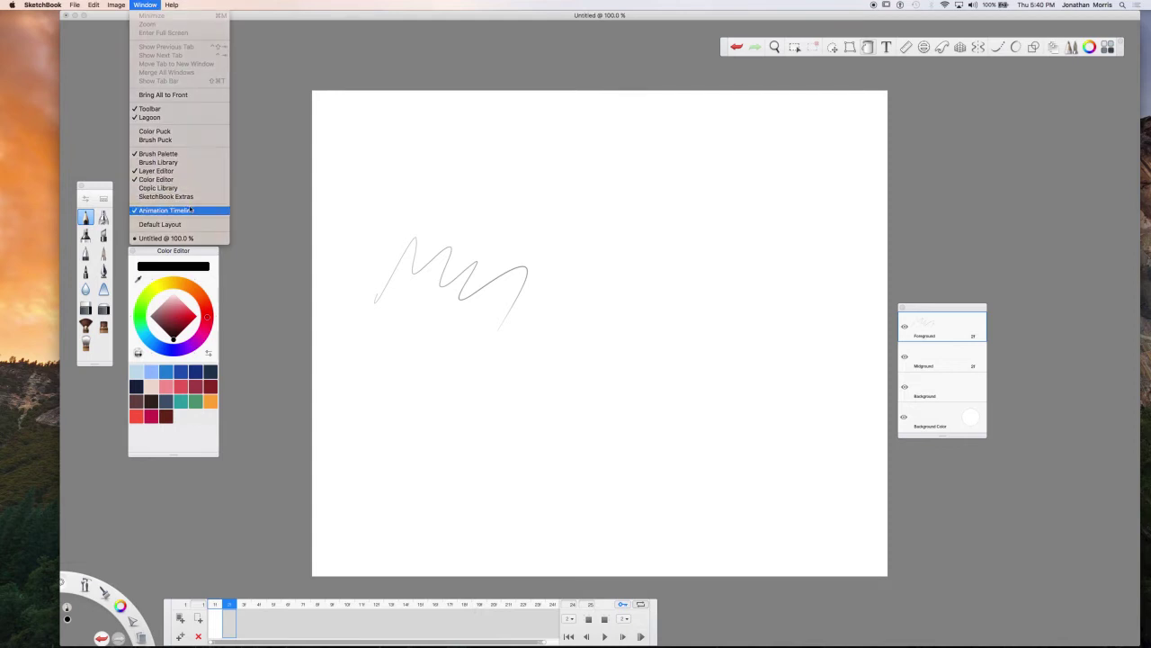
{"action": "left_click", "coordinate": [151, 5]}
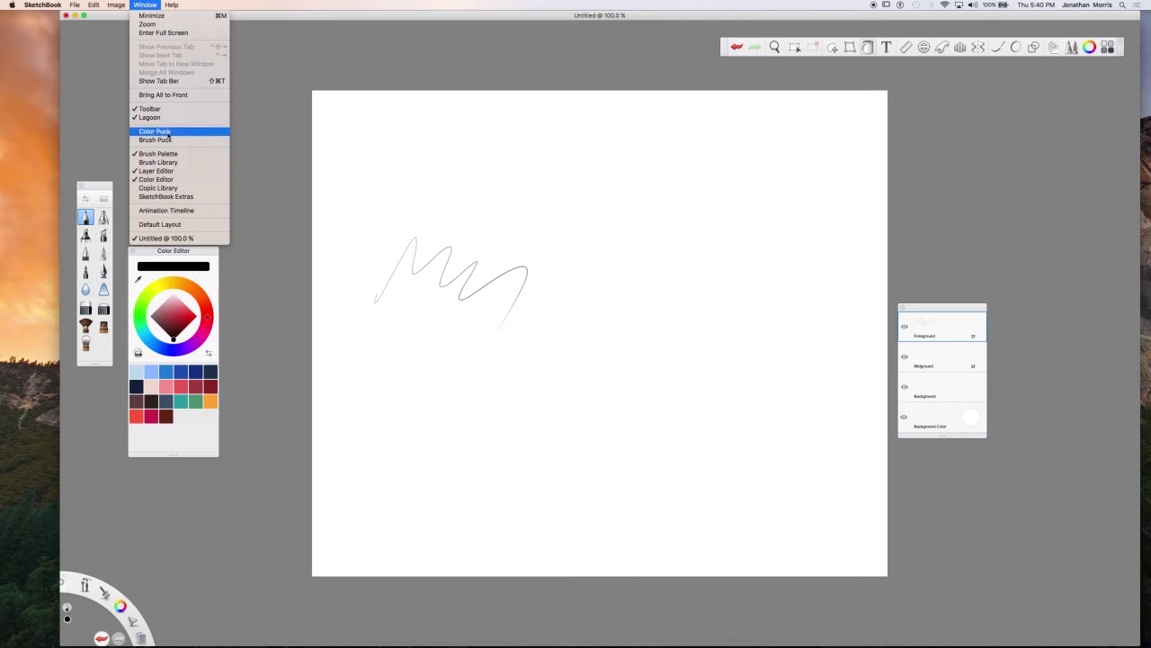
{"action": "left_click", "coordinate": [180, 210]}
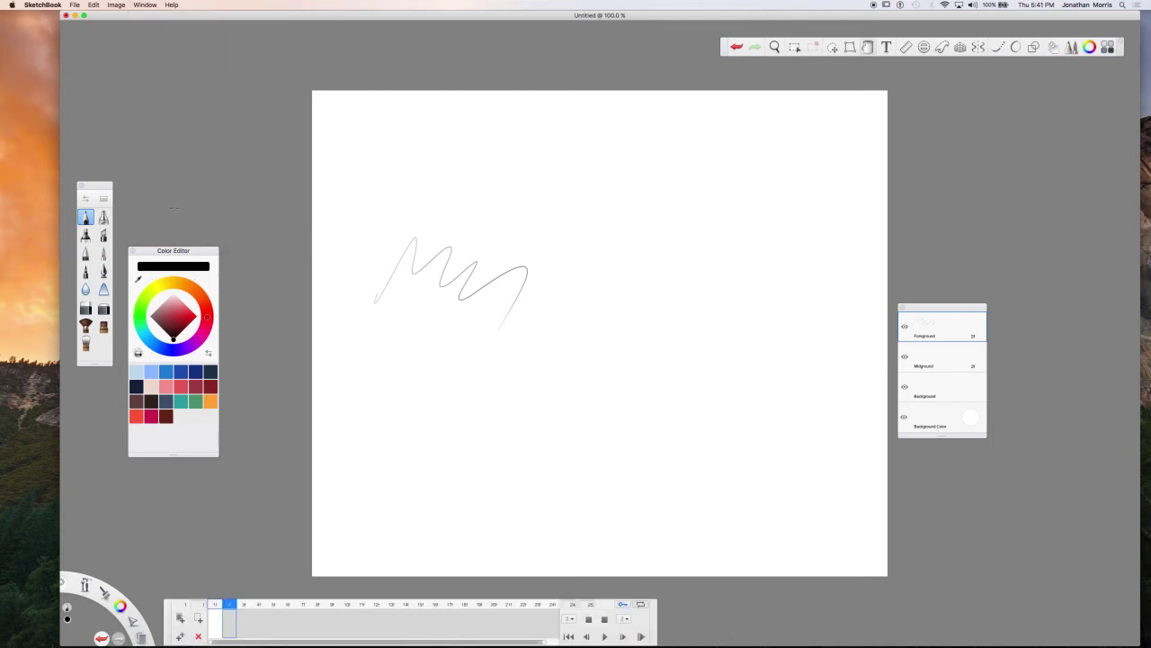
{"action": "left_click", "coordinate": [215, 615]}
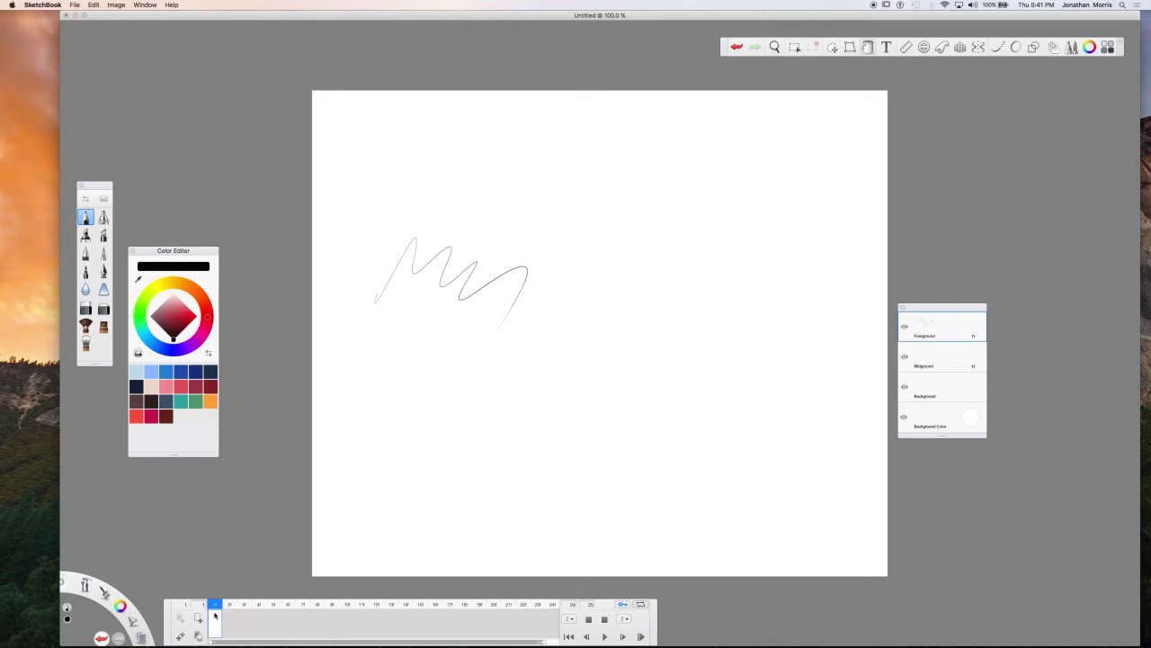
Undo twice to remove the test scribble and drag the main toolbar to the centre.
{"action": "left_click", "coordinate": [737, 48]}
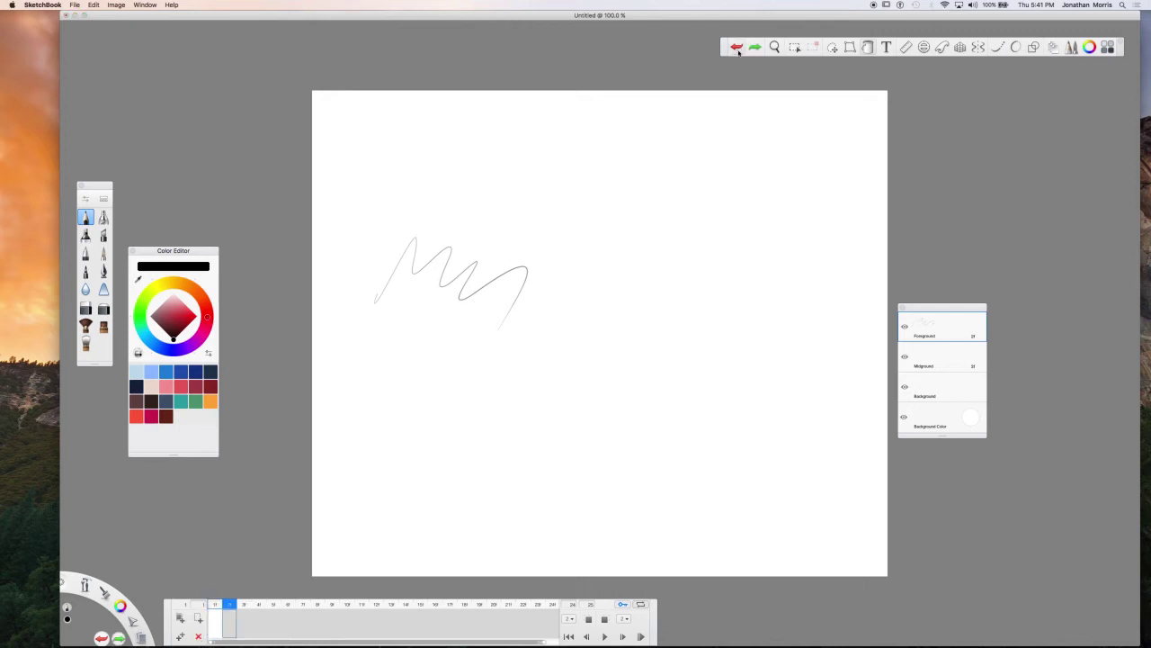
{"action": "left_click", "coordinate": [737, 49]}
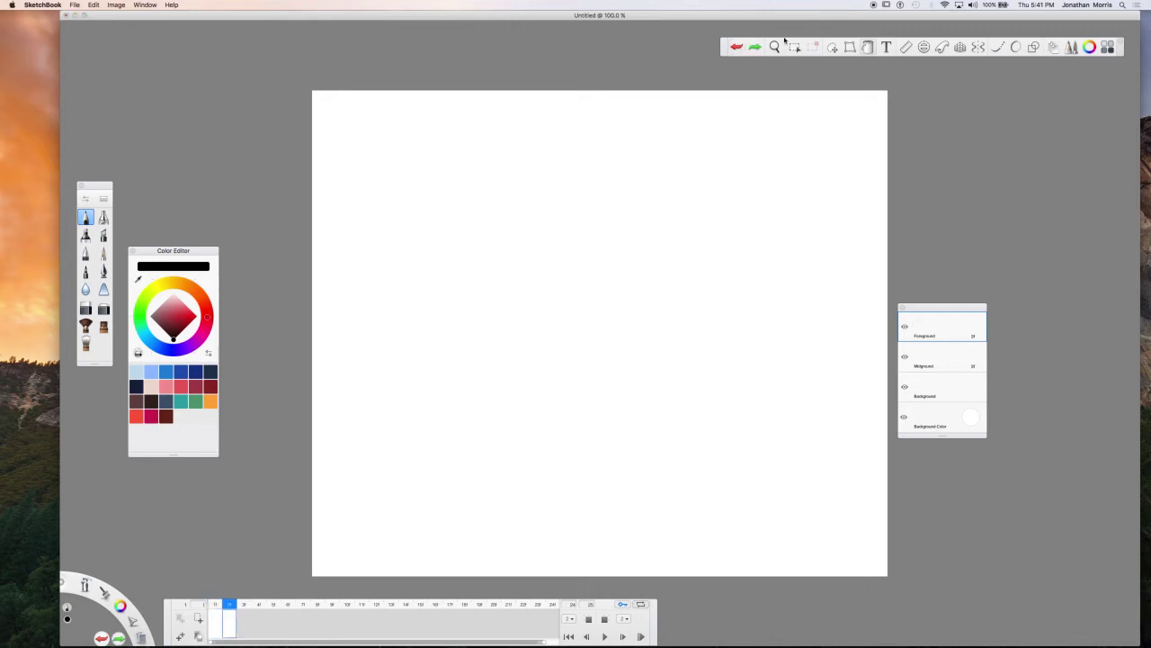
{"action": "left_click_drag", "start_coordinate": [724, 50], "coordinate": [363, 58]}
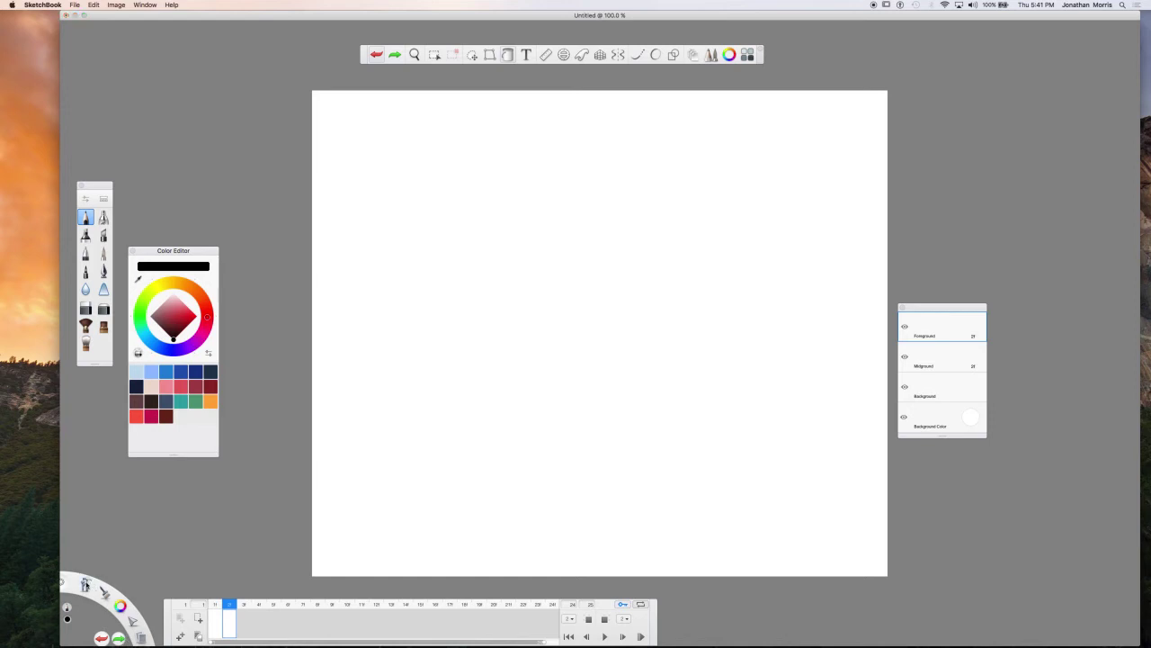
{"action": "left_click", "coordinate": [84, 585]}
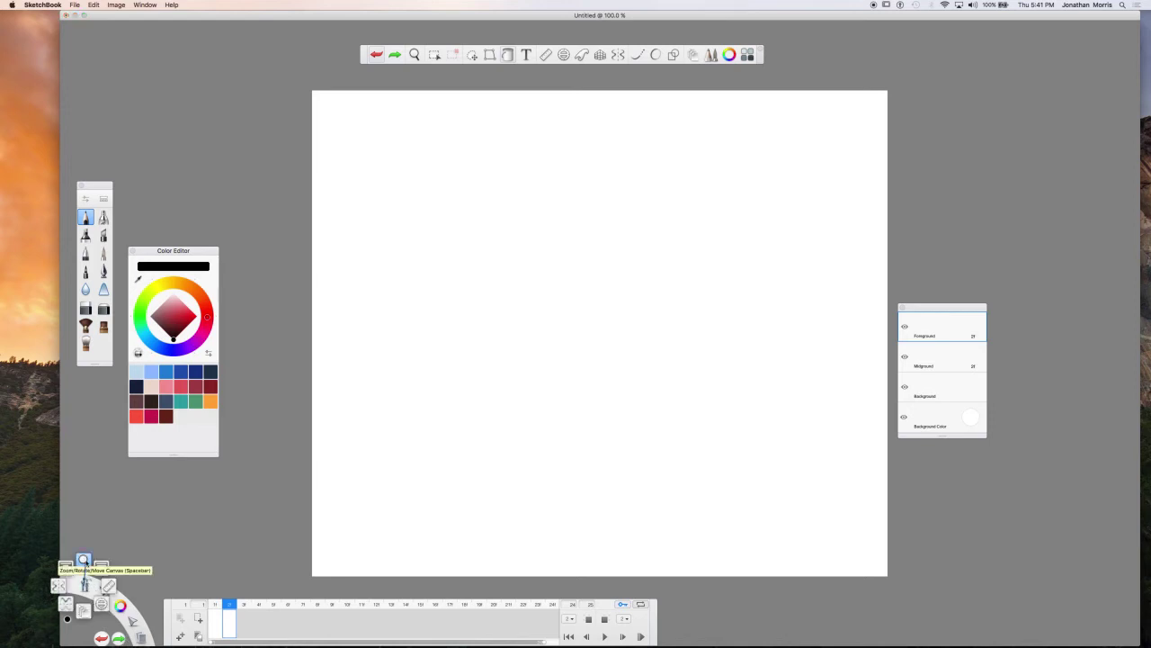
Pan and zoom the canvas slightly, and drag the Layers panel further right.
{"action": "left_click", "coordinate": [84, 560]}
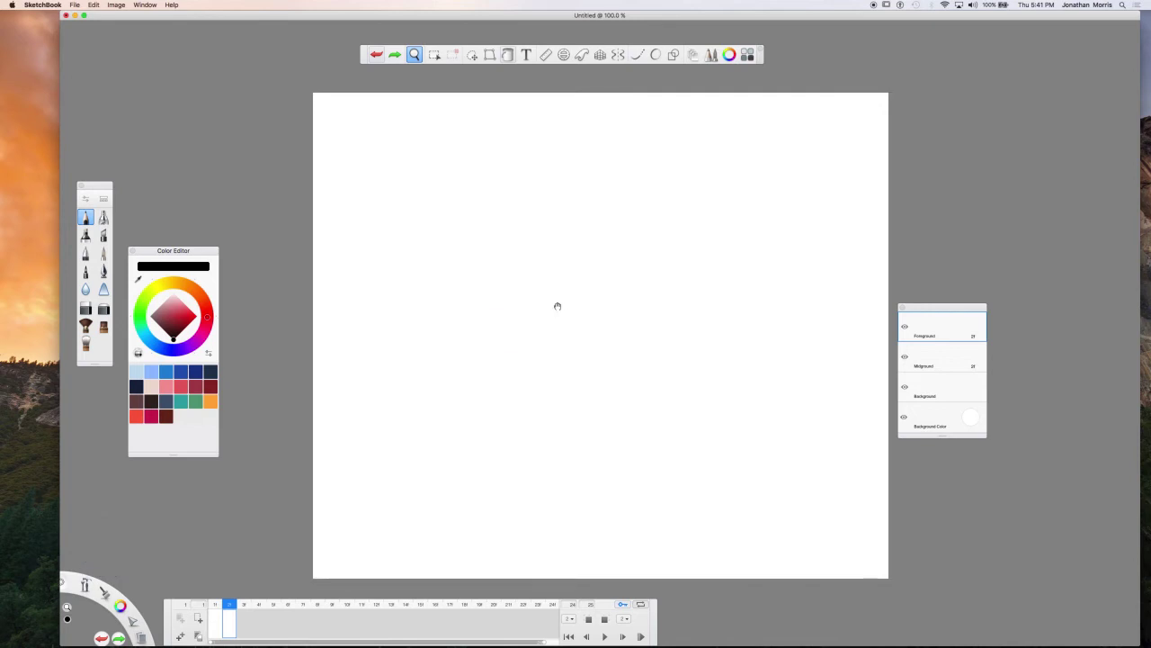
{"action": "mouse_move", "coordinate": [558, 305]}
{"action": "left_mouse_down"}
{"action": "mouse_move", "coordinate": [633, 280]}
{"action": "mouse_move", "coordinate": [615, 268]}
{"action": "mouse_move", "coordinate": [571, 290]}
{"action": "mouse_move", "coordinate": [584, 298]}
{"action": "mouse_move", "coordinate": [571, 305]}
{"action": "left_mouse_up"}
{"action": "left_click_drag", "start_coordinate": [584, 253], "coordinate": [566, 273]}
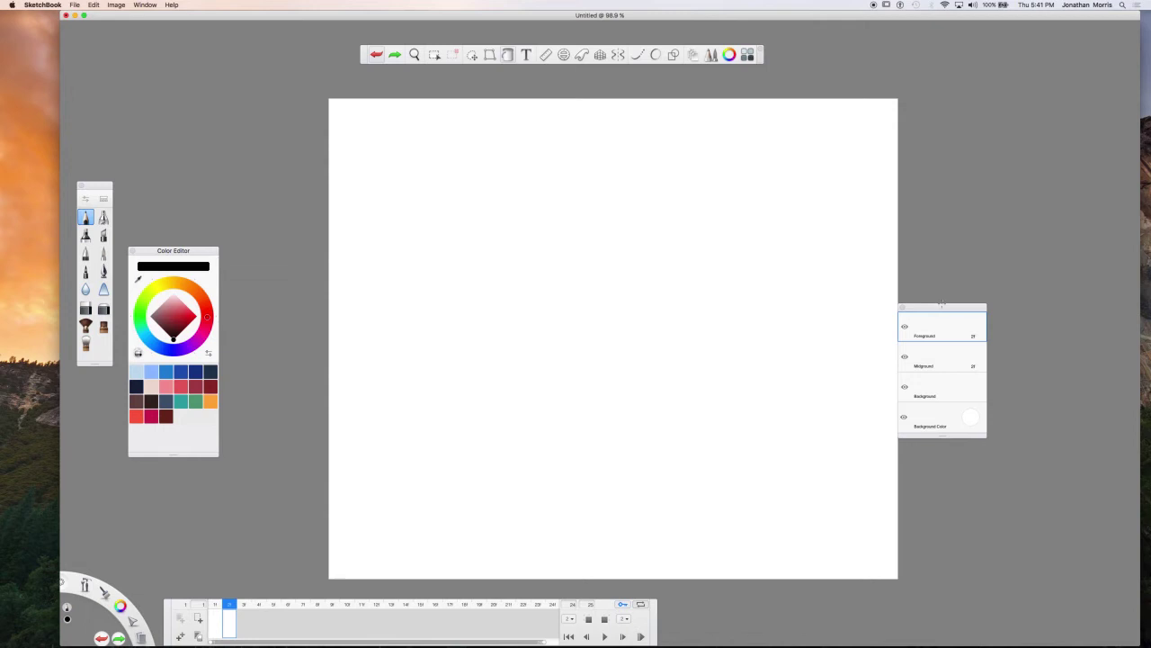
{"action": "left_click_drag", "start_coordinate": [939, 310], "coordinate": [978, 264]}
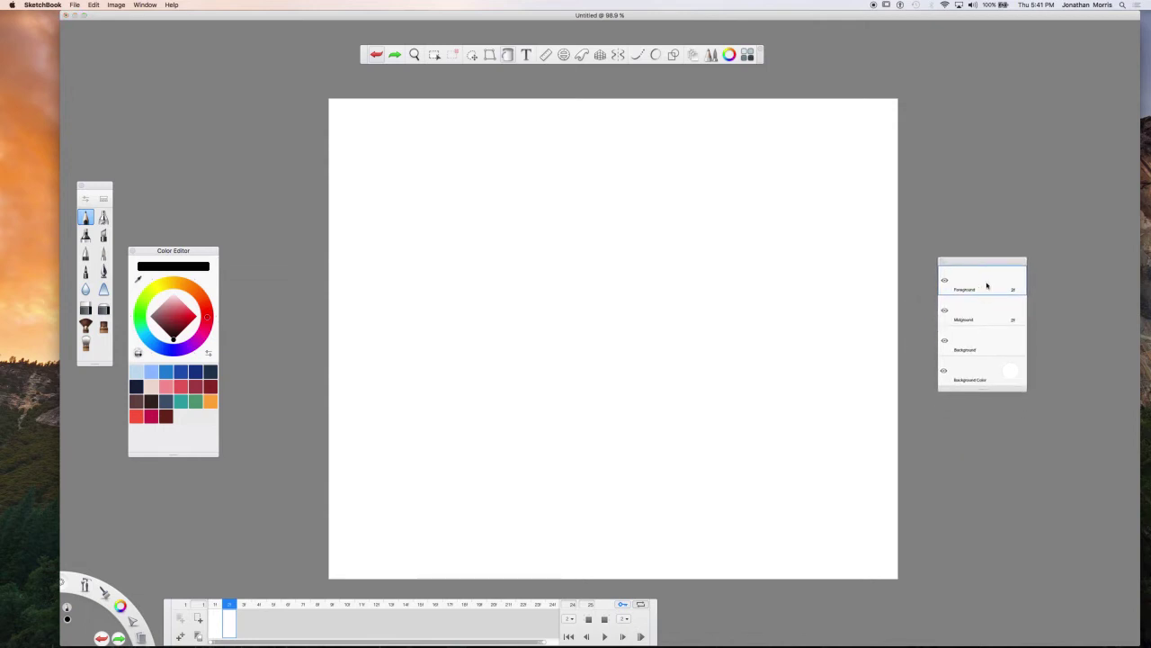
Cycle through the Background, Midground and Foreground layers, leaving Midground active.
{"action": "left_click", "coordinate": [969, 348]}
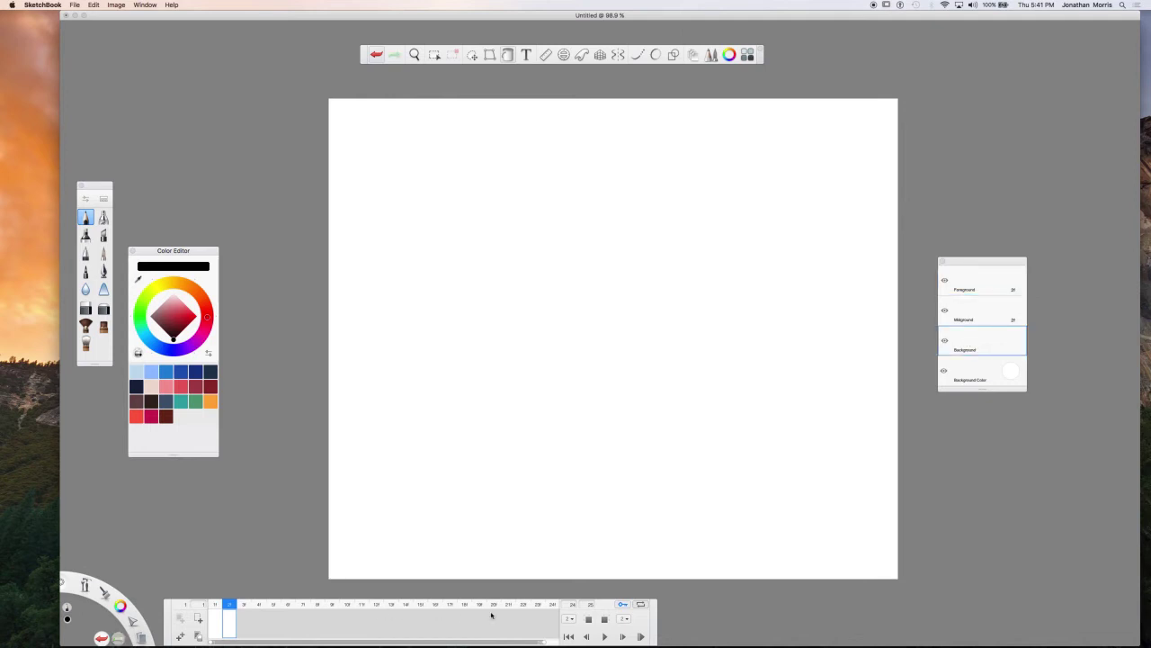
{"action": "left_click", "coordinate": [971, 311]}
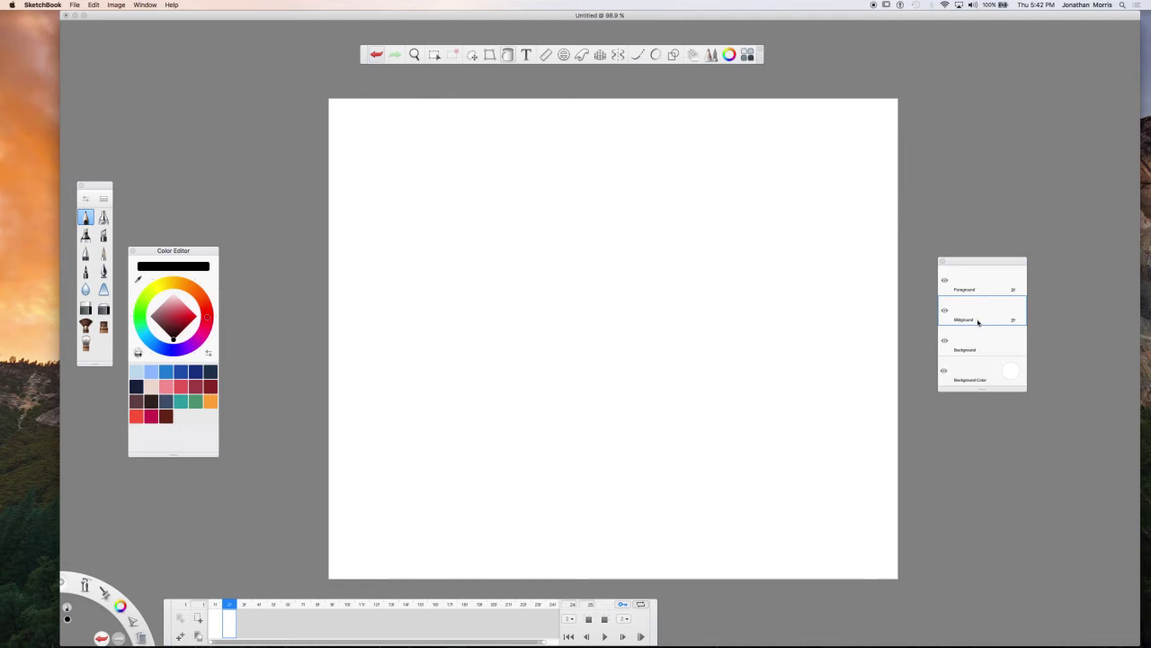
{"action": "left_click", "coordinate": [975, 284]}
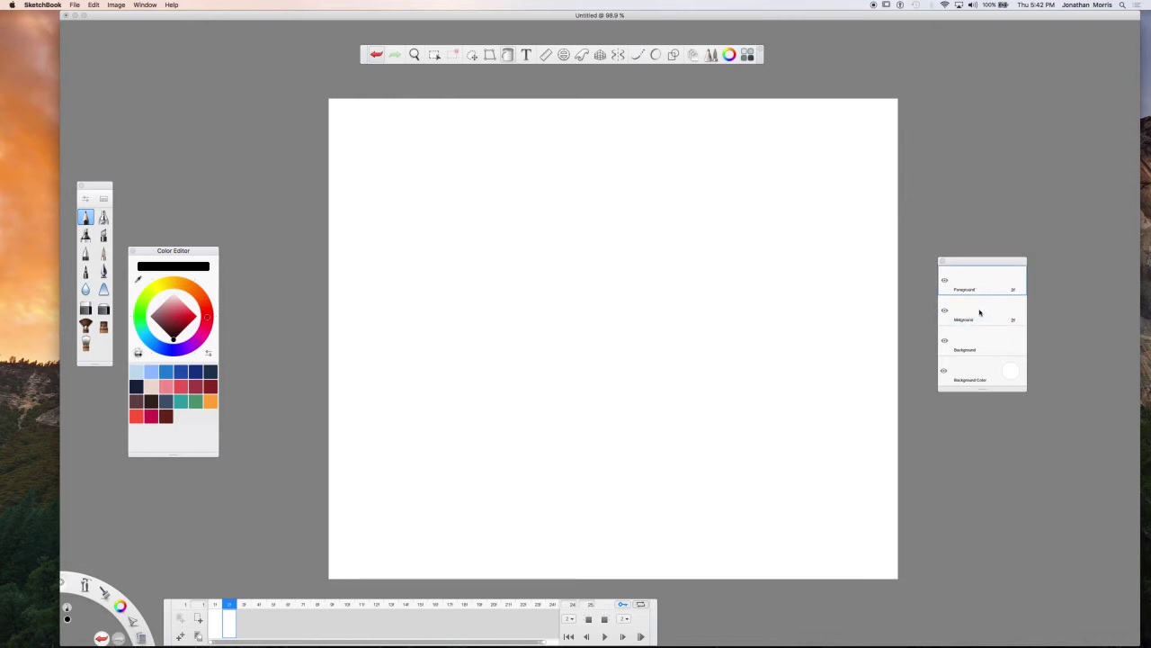
{"action": "left_click", "coordinate": [977, 316]}
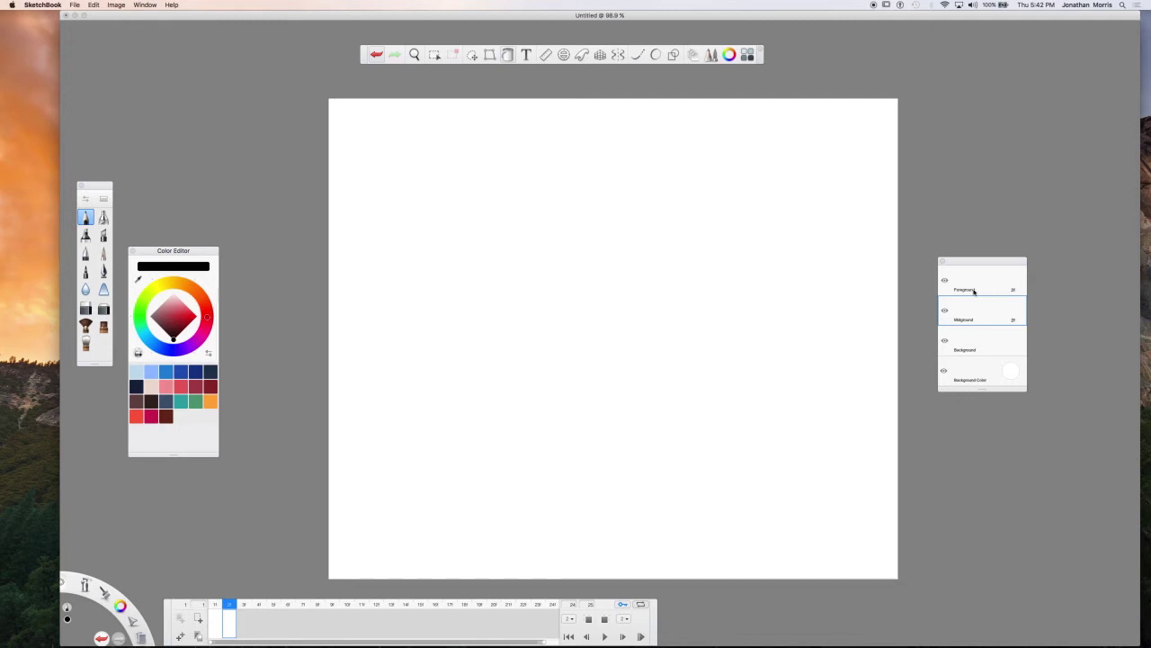
On frame 1, move the brush palette beside the Color Editor and draw a small test squiggle.
{"action": "left_click", "coordinate": [215, 620]}
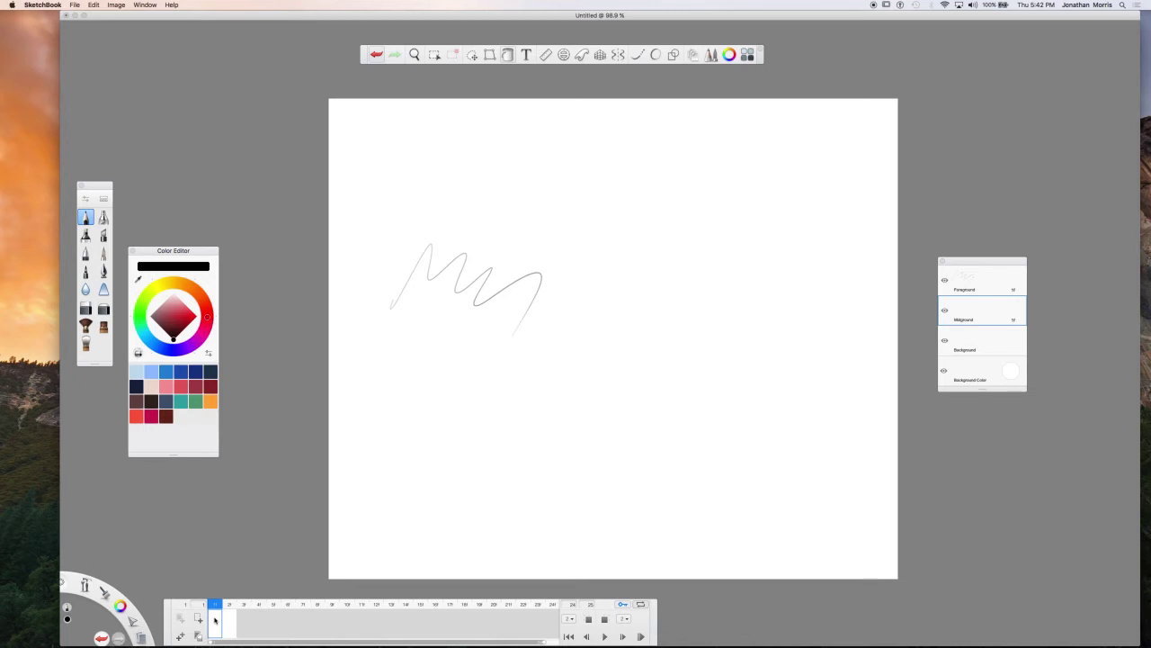
{"action": "mouse_move", "coordinate": [95, 192]}
{"action": "left_mouse_down"}
{"action": "mouse_move", "coordinate": [192, 181]}
{"action": "mouse_move", "coordinate": [281, 210]}
{"action": "left_mouse_up"}
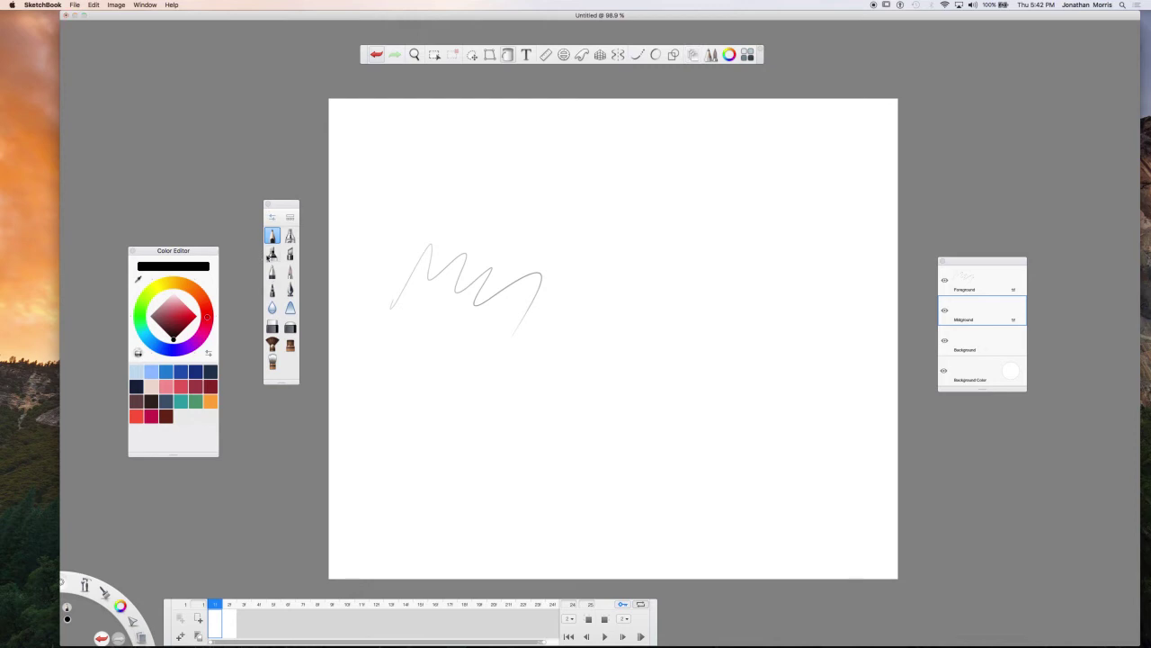
{"action": "left_click", "coordinate": [712, 55]}
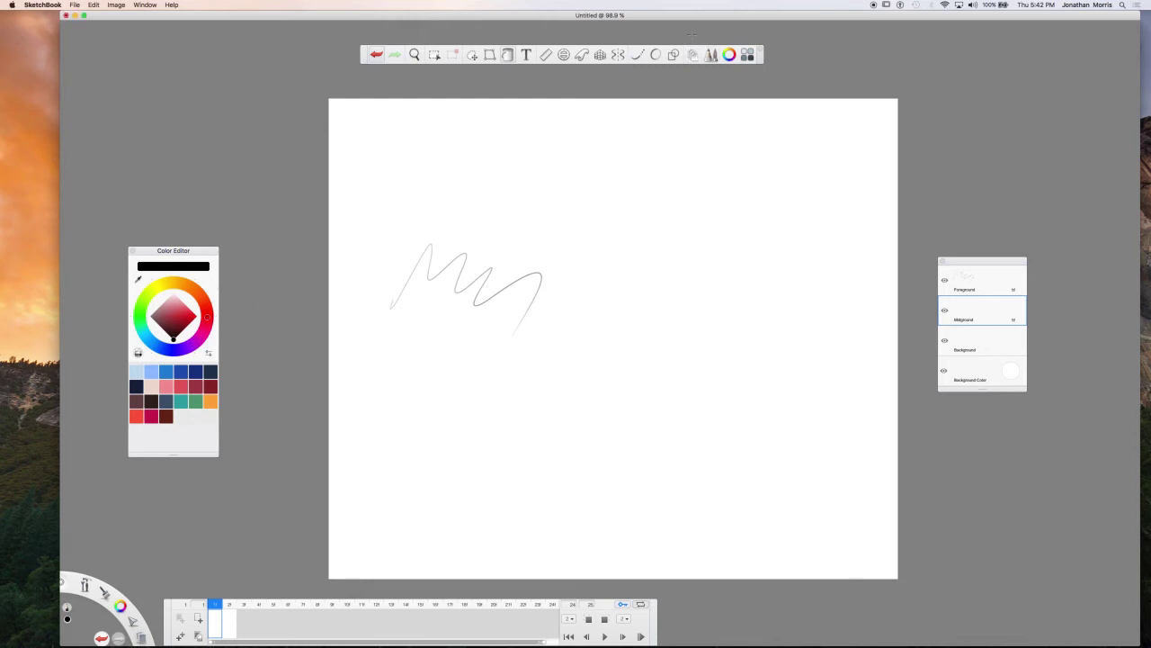
{"action": "left_click", "coordinate": [711, 54]}
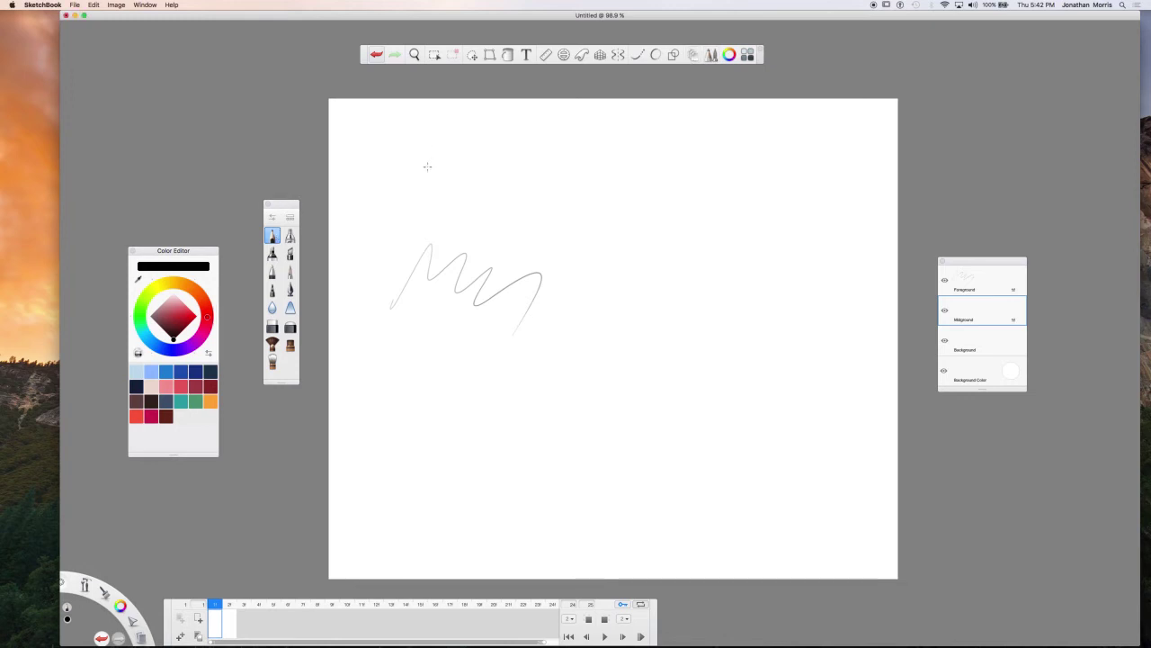
{"action": "left_click_drag", "start_coordinate": [427, 169], "coordinate": [482, 166]}
In Brush Properties, enlarge the pencil for a thick test squiggle, then shrink it for a thin one.
{"action": "left_click", "coordinate": [272, 218]}
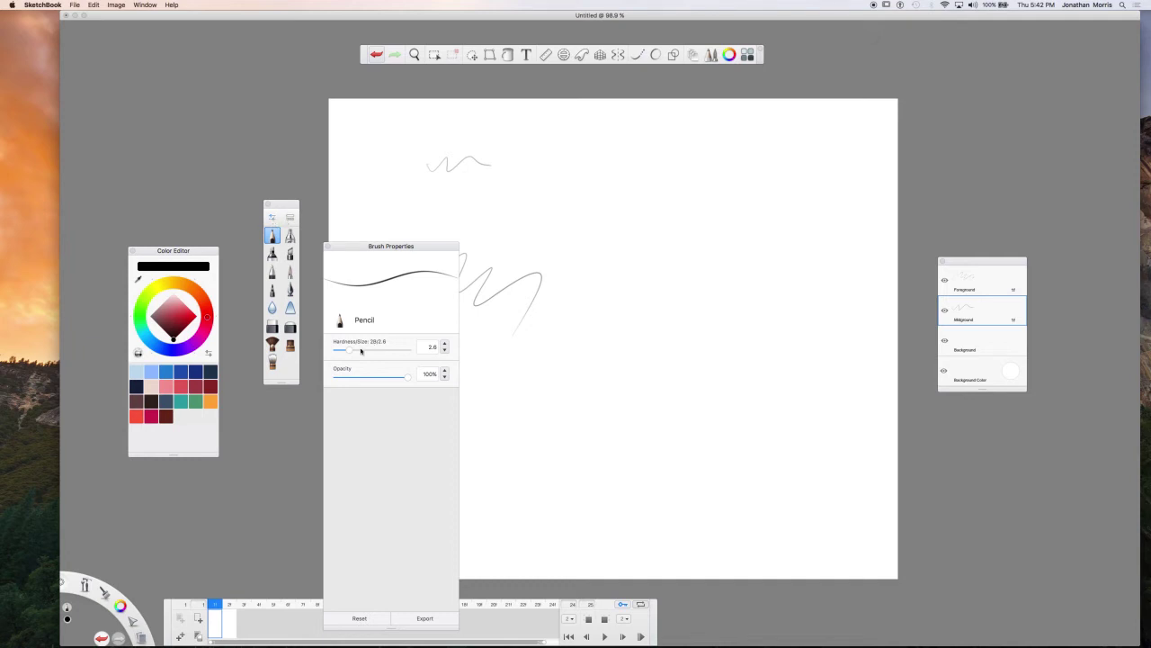
{"action": "left_click", "coordinate": [273, 218]}
{"action": "left_click", "coordinate": [273, 217]}
{"action": "left_click_drag", "start_coordinate": [350, 350], "coordinate": [403, 352]}
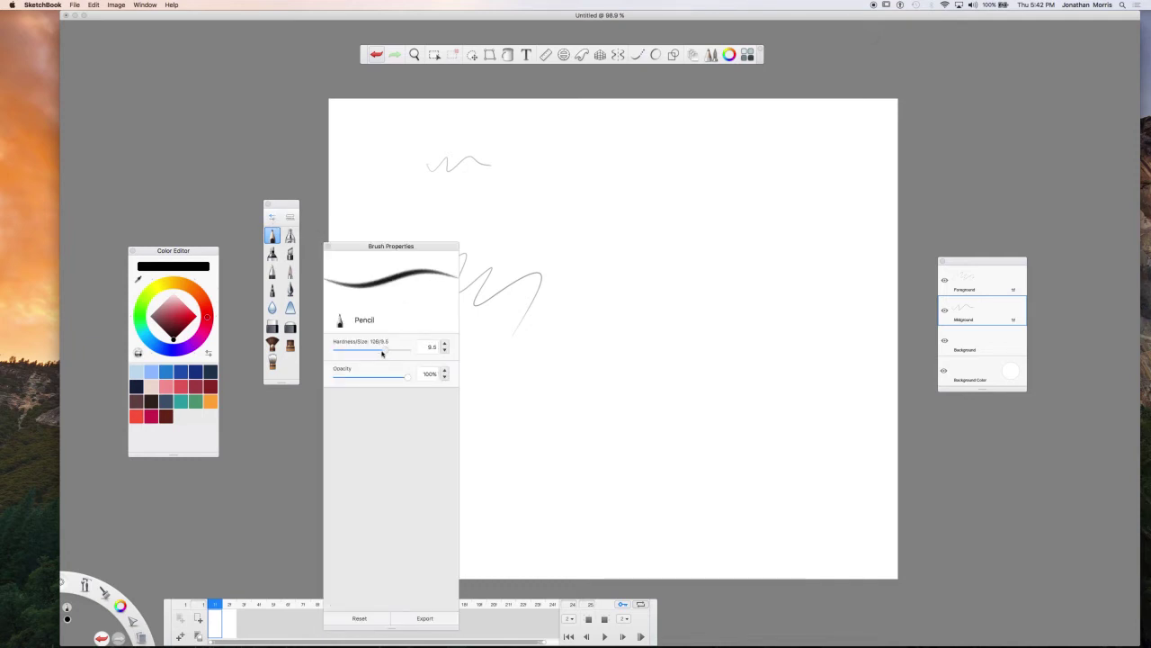
{"action": "mouse_move", "coordinate": [382, 353]}
{"action": "left_mouse_down"}
{"action": "mouse_move", "coordinate": [367, 353]}
{"action": "mouse_move", "coordinate": [401, 353]}
{"action": "left_mouse_up"}
{"action": "mouse_move", "coordinate": [591, 202]}
{"action": "left_mouse_down"}
{"action": "mouse_move", "coordinate": [626, 175]}
{"action": "mouse_move", "coordinate": [699, 191]}
{"action": "left_mouse_up"}
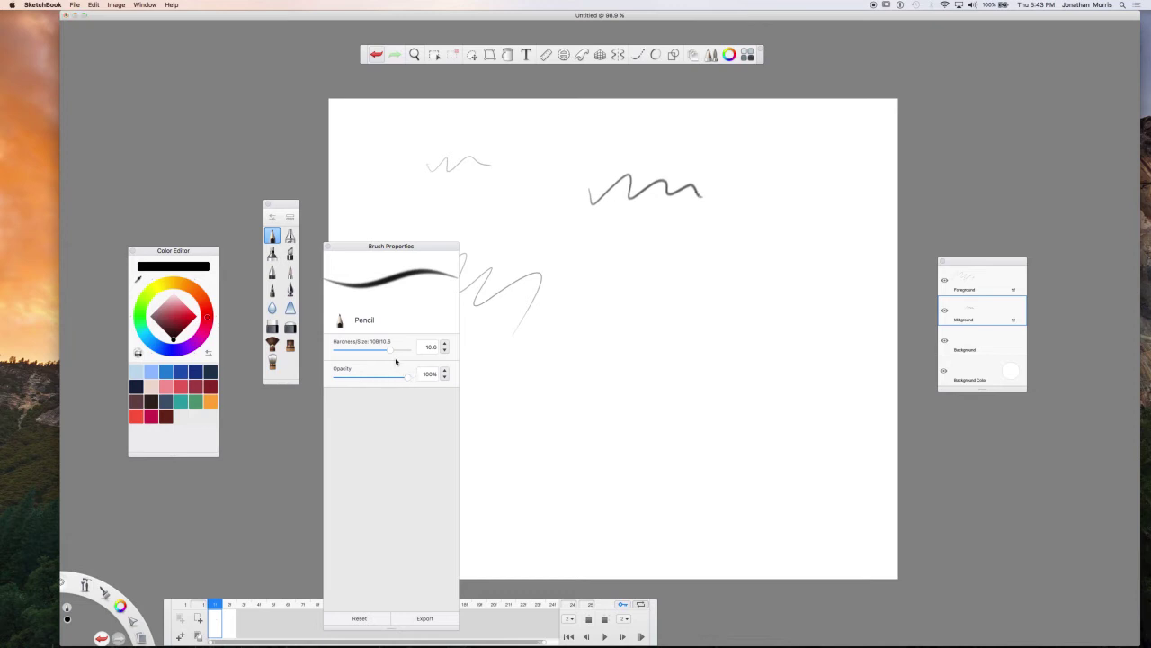
{"action": "mouse_move", "coordinate": [402, 377]}
{"action": "left_mouse_down"}
{"action": "mouse_move", "coordinate": [377, 379]}
{"action": "mouse_move", "coordinate": [416, 379]}
{"action": "mouse_move", "coordinate": [351, 351]}
{"action": "left_mouse_up"}
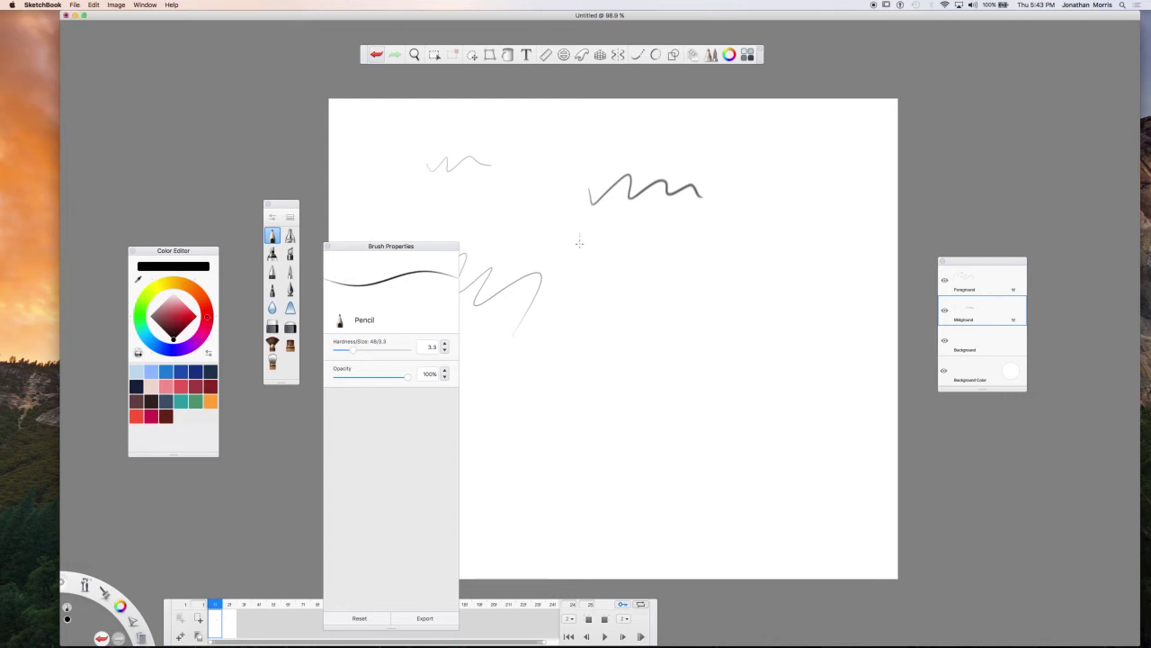
{"action": "left_click_drag", "start_coordinate": [595, 231], "coordinate": [634, 241]}
With the Ballpoint Pen, draw a right-pointing arrow, an L-shaped cliff, and a small ball at its edge.
{"action": "left_click", "coordinate": [272, 271]}
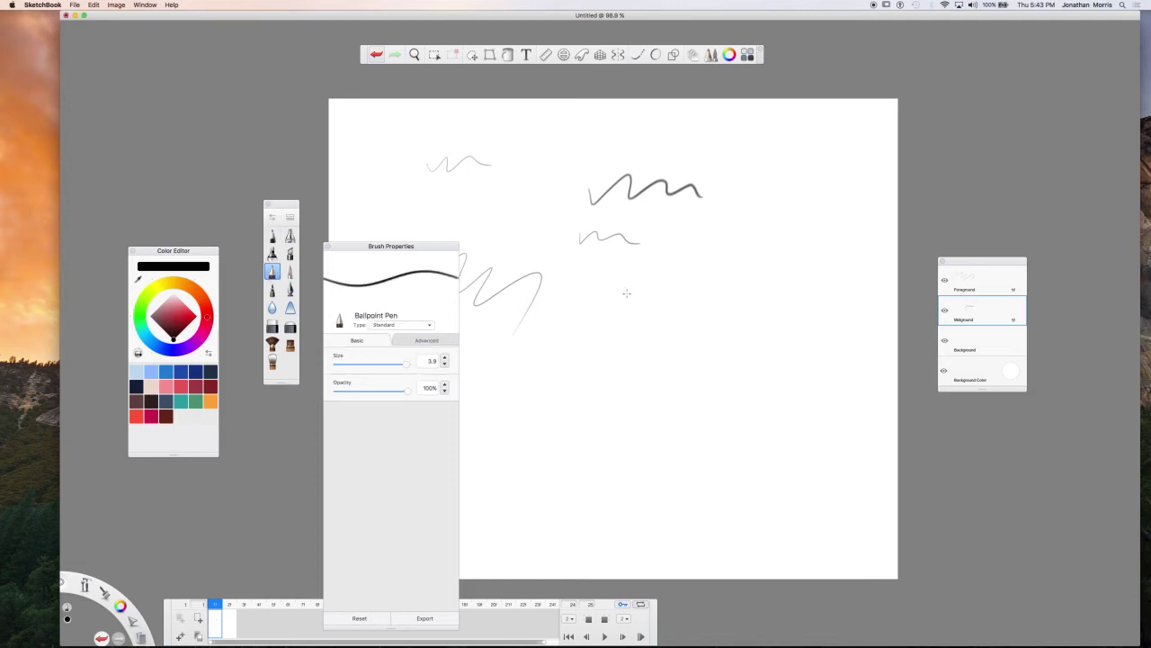
{"action": "left_click_drag", "start_coordinate": [614, 297], "coordinate": [712, 279]}
{"action": "mouse_move", "coordinate": [701, 274]}
{"action": "left_mouse_down"}
{"action": "mouse_move", "coordinate": [717, 284]}
{"action": "mouse_move", "coordinate": [707, 293]}
{"action": "left_mouse_up"}
{"action": "mouse_move", "coordinate": [492, 383]}
{"action": "left_mouse_down"}
{"action": "mouse_move", "coordinate": [589, 383]}
{"action": "mouse_move", "coordinate": [579, 478]}
{"action": "left_mouse_up"}
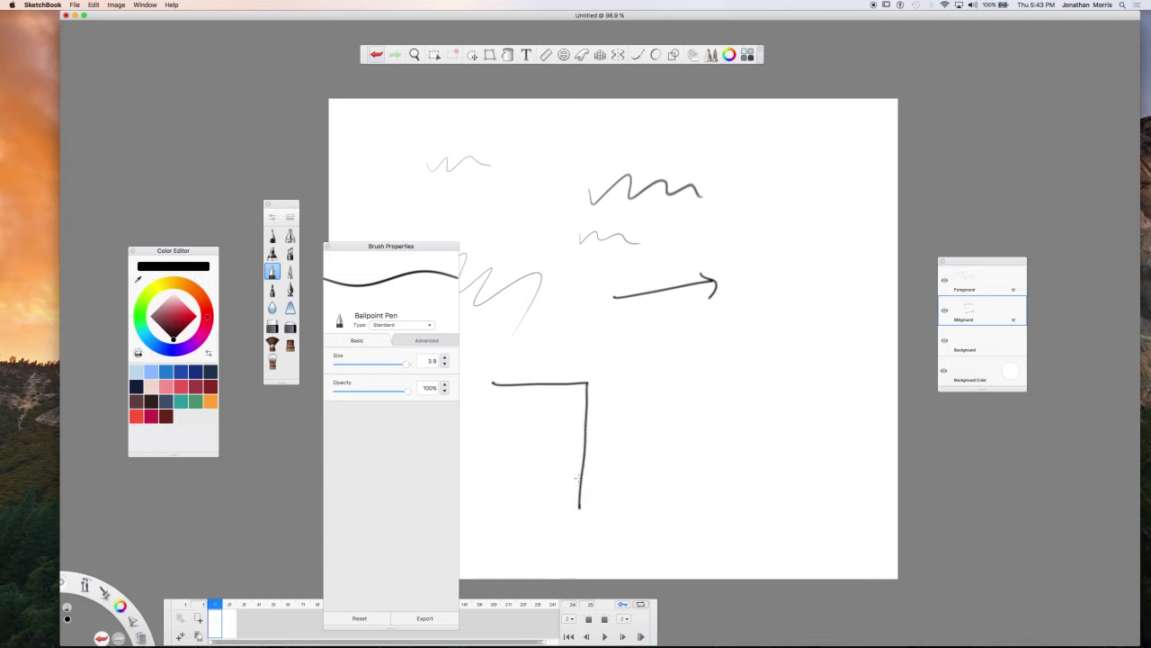
{"action": "mouse_move", "coordinate": [588, 374]}
{"action": "left_mouse_down"}
{"action": "mouse_move", "coordinate": [582, 383]}
{"action": "mouse_move", "coordinate": [652, 341]}
{"action": "mouse_move", "coordinate": [639, 349]}
{"action": "left_mouse_up"}
Move the Color Editor beside the brushes and choose a bright saturated blue.
{"action": "left_click_drag", "start_coordinate": [164, 262], "coordinate": [209, 251]}
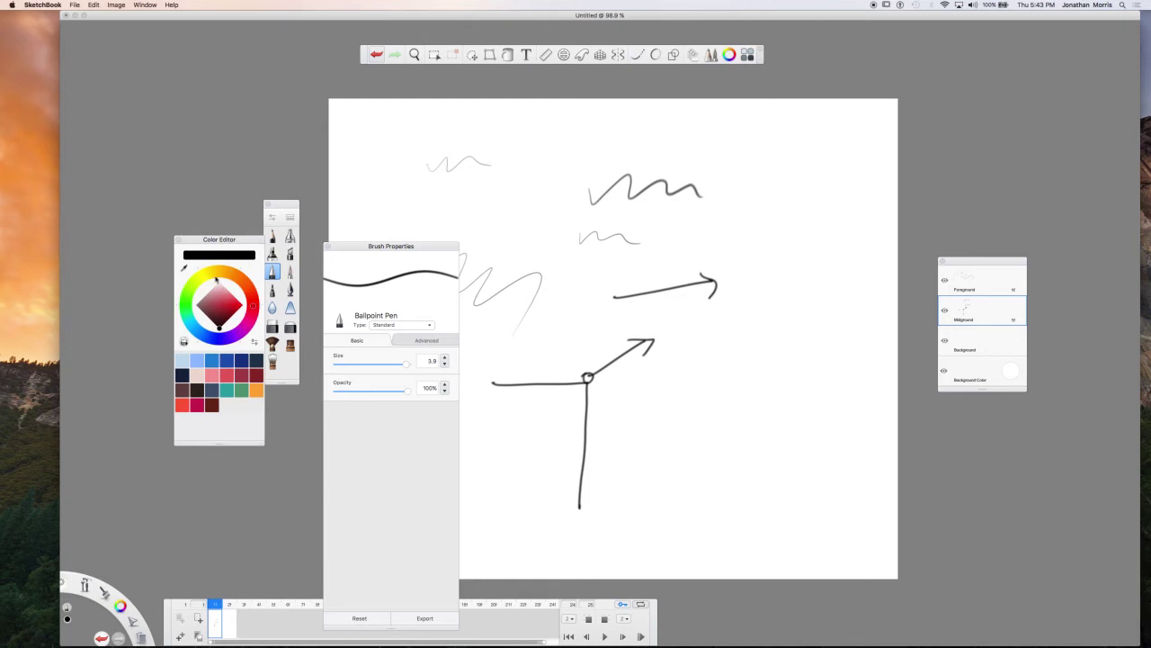
{"action": "left_click", "coordinate": [733, 56]}
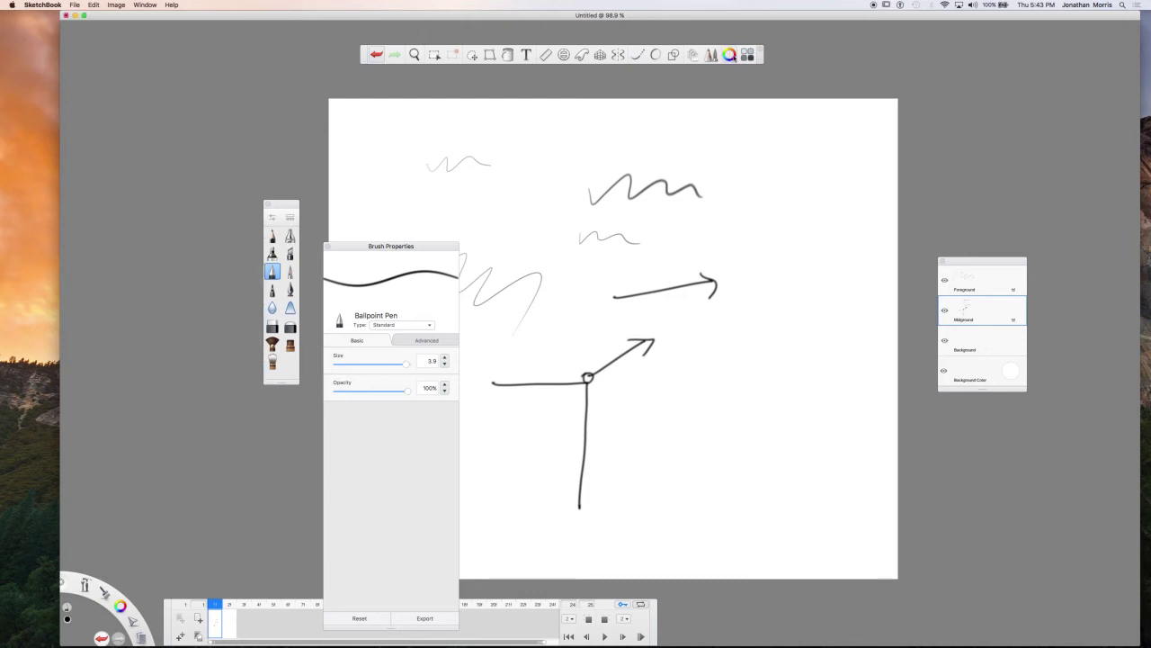
{"action": "left_click", "coordinate": [734, 56]}
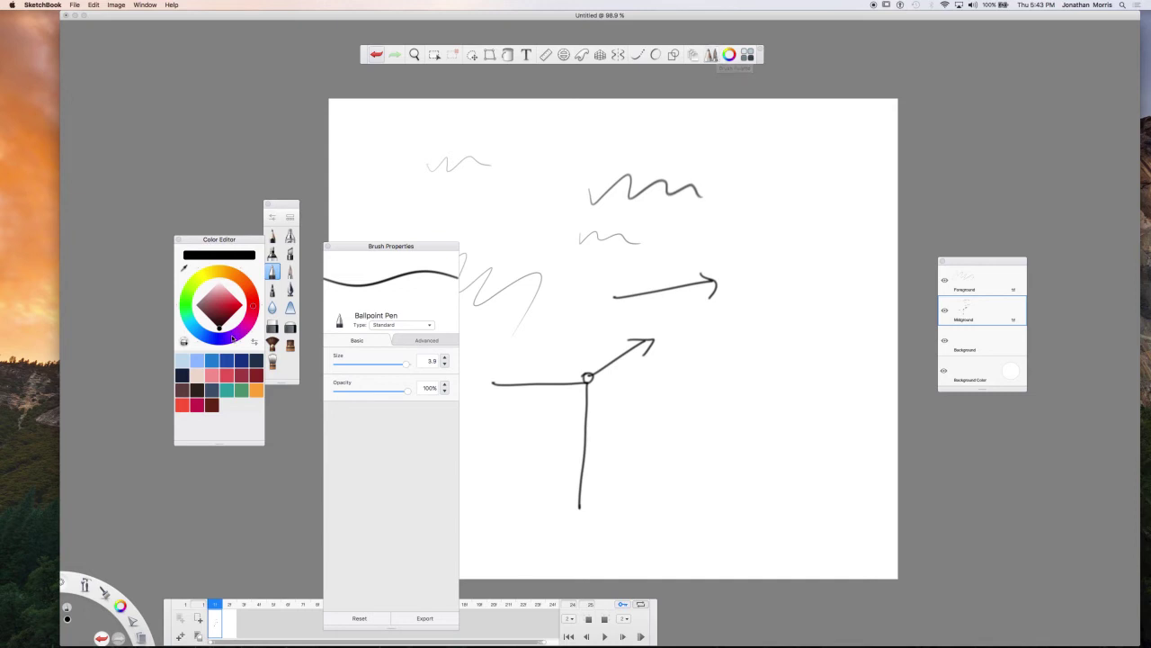
{"action": "left_click", "coordinate": [205, 337]}
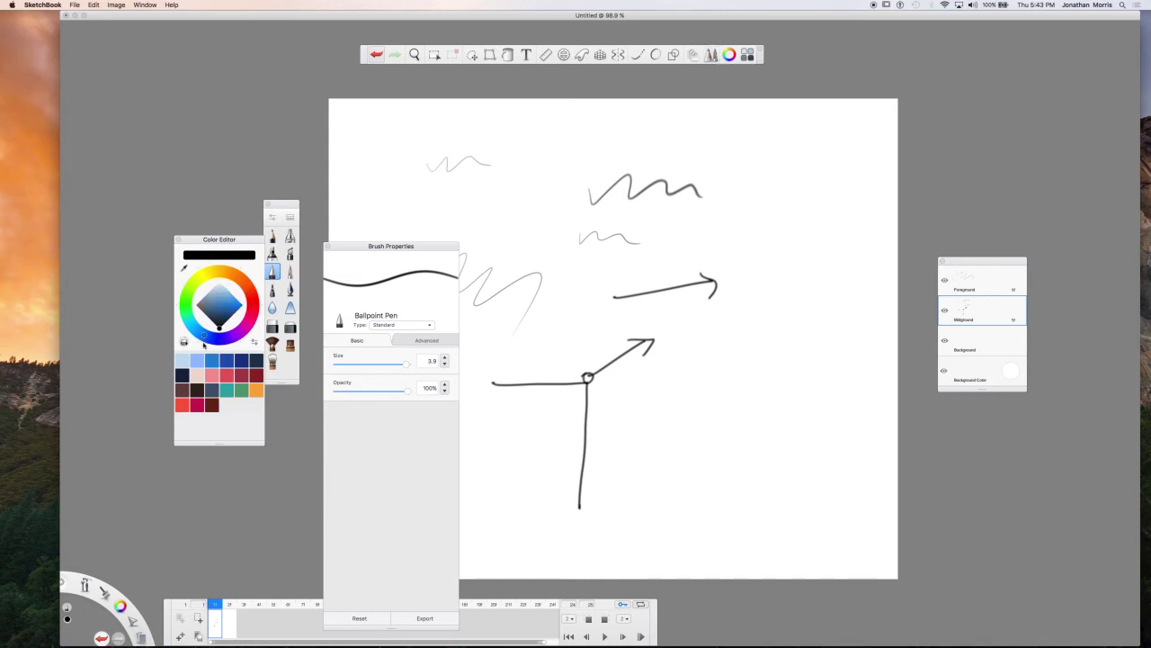
{"action": "left_click_drag", "start_coordinate": [219, 328], "coordinate": [248, 309]}
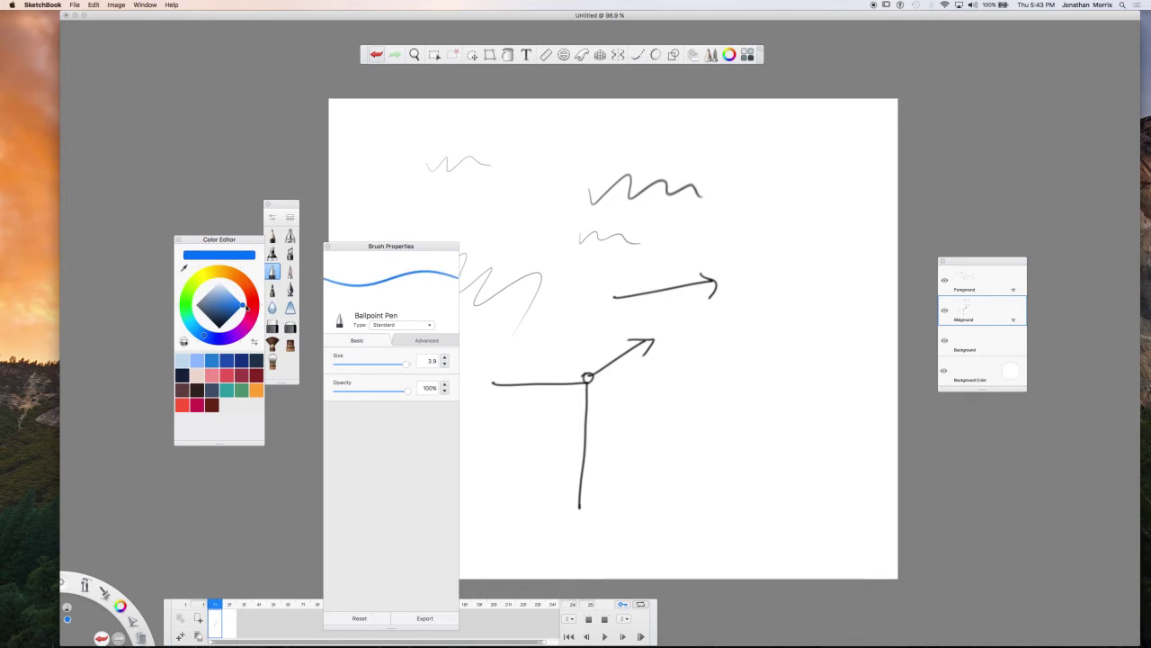
Draw a red trajectory arc curving down from the ball at the cliff edge.
{"action": "mouse_move", "coordinate": [590, 378]}
{"action": "left_mouse_down"}
{"action": "mouse_move", "coordinate": [651, 362]}
{"action": "mouse_move", "coordinate": [725, 401]}
{"action": "mouse_move", "coordinate": [804, 520]}
{"action": "left_mouse_up"}
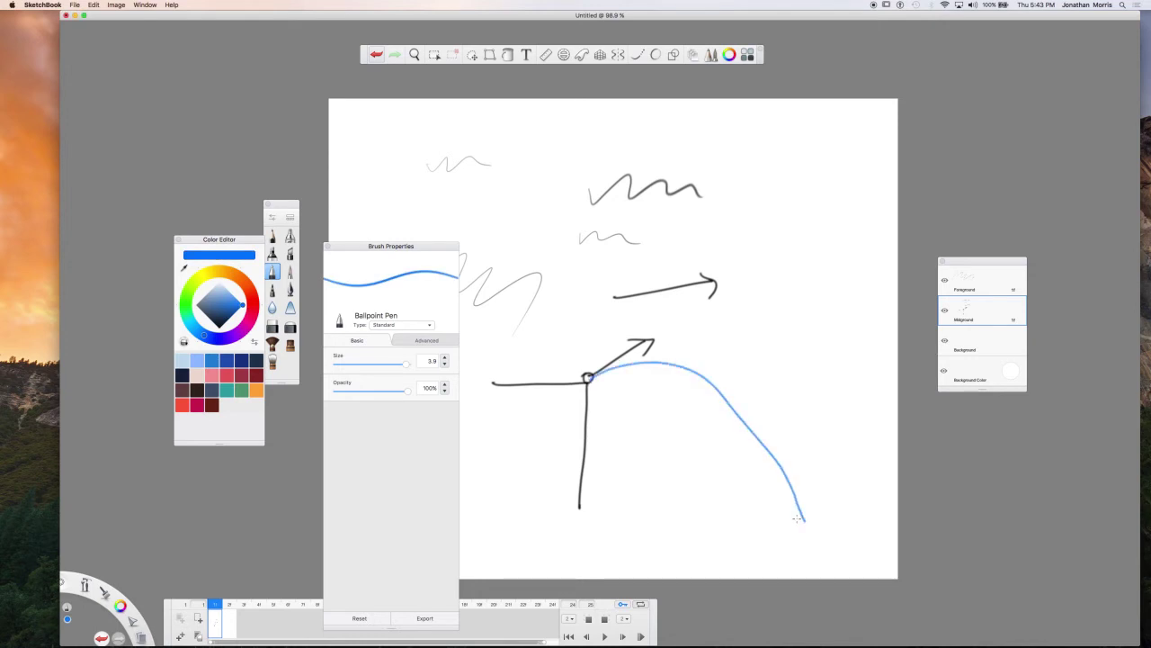
{"action": "key", "text": "super+z"}
{"action": "left_click", "coordinate": [254, 304]}
{"action": "mouse_move", "coordinate": [588, 377]}
{"action": "left_mouse_down"}
{"action": "mouse_move", "coordinate": [694, 349]}
{"action": "mouse_move", "coordinate": [749, 379]}
{"action": "mouse_move", "coordinate": [795, 433]}
{"action": "mouse_move", "coordinate": [831, 512]}
{"action": "left_mouse_up"}
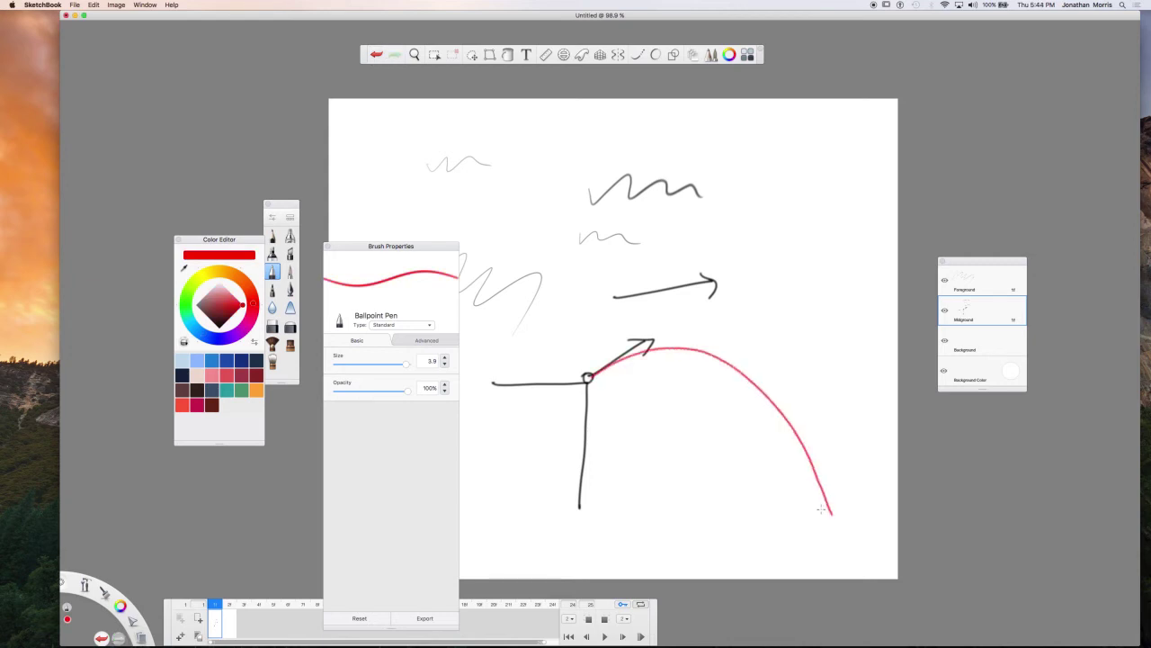
Draw a blue waterline along the bottom of the frame.
{"action": "left_click", "coordinate": [209, 340]}
{"action": "left_click_drag", "start_coordinate": [578, 506], "coordinate": [888, 522]}
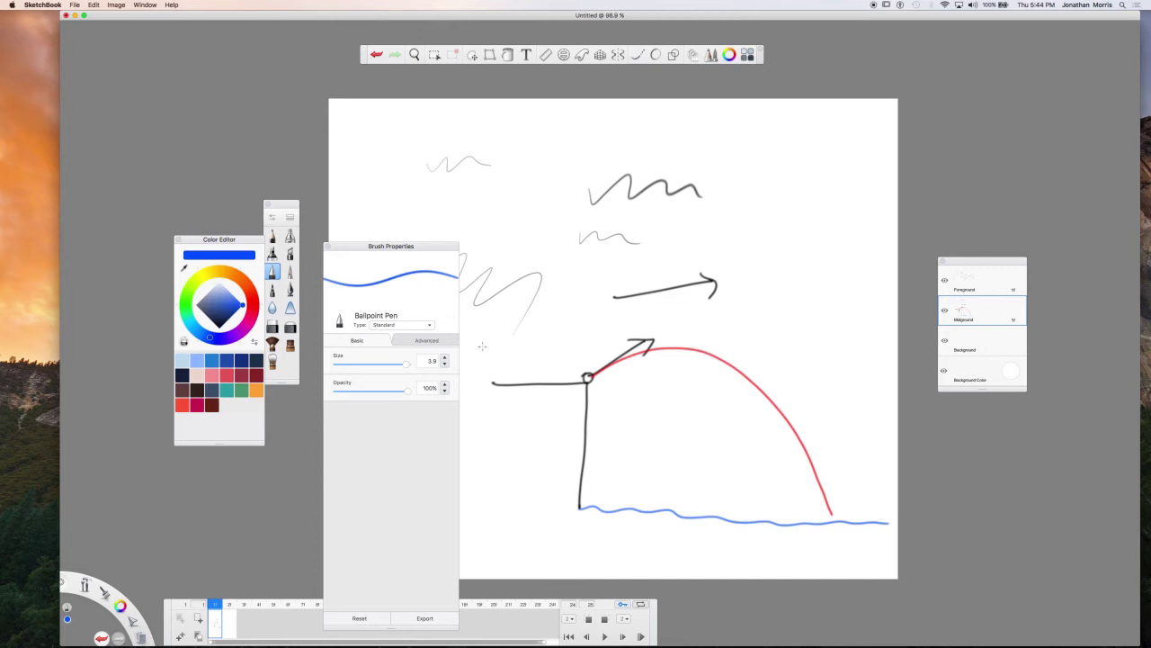
{"action": "mouse_move", "coordinate": [390, 245]}
{"action": "left_mouse_down"}
{"action": "mouse_move", "coordinate": [282, 190]}
{"action": "mouse_move", "coordinate": [139, 86]}
{"action": "left_mouse_up"}
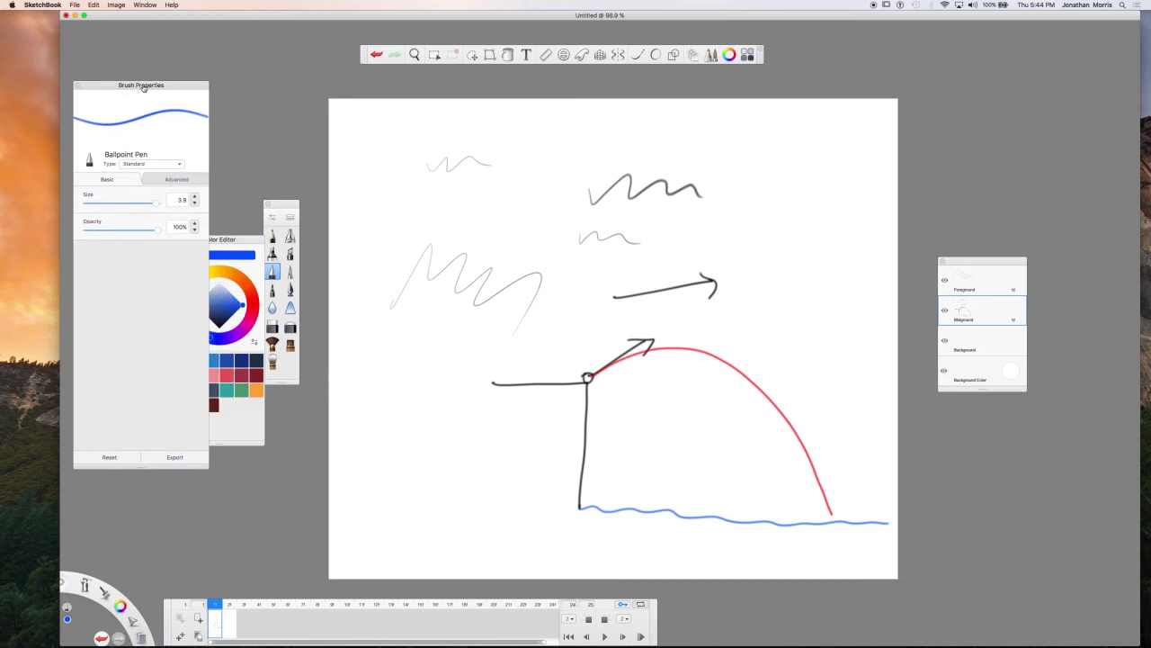
Rectangle-select the whole cliff-kick drawing and copy it.
{"action": "left_click", "coordinate": [435, 55]}
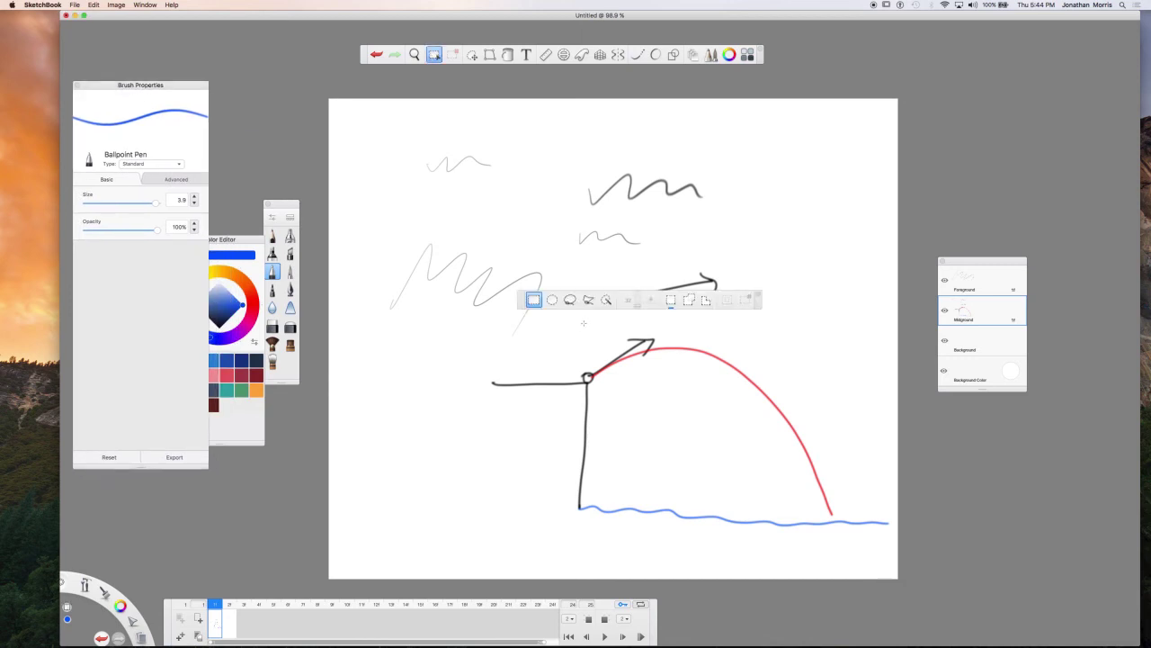
{"action": "mouse_move", "coordinate": [485, 323]}
{"action": "left_mouse_down"}
{"action": "mouse_move", "coordinate": [874, 360]}
{"action": "mouse_move", "coordinate": [879, 527]}
{"action": "mouse_move", "coordinate": [894, 545]}
{"action": "left_mouse_up"}
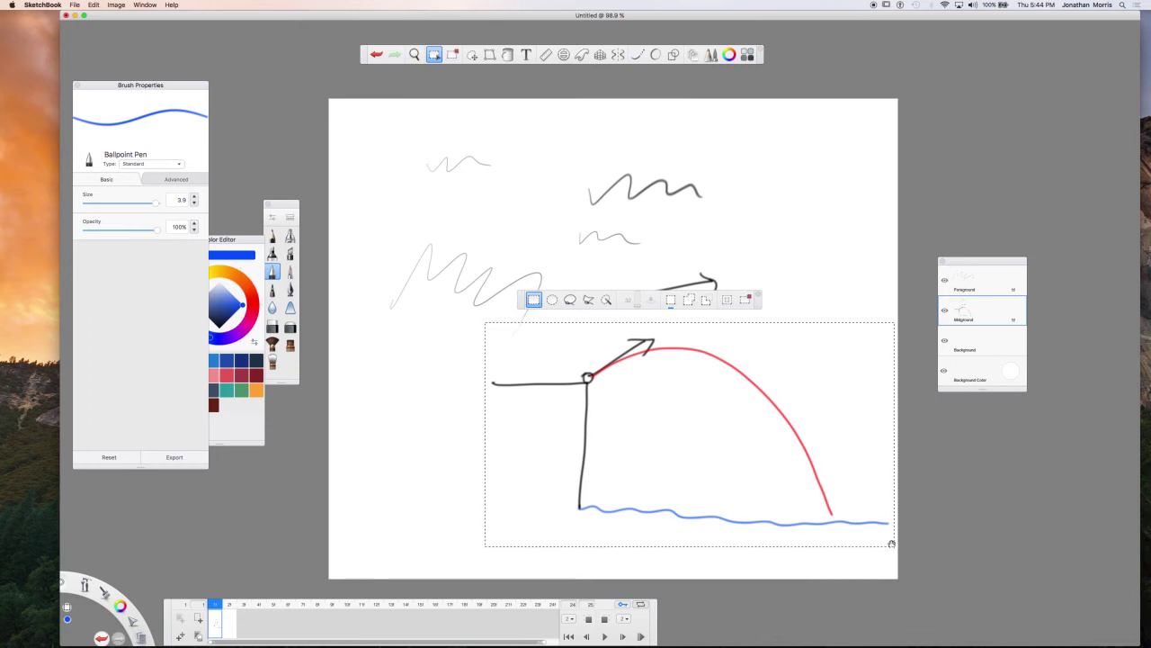
{"action": "left_click", "coordinate": [76, 6]}
{"action": "mouse_move", "coordinate": [94, 6]}
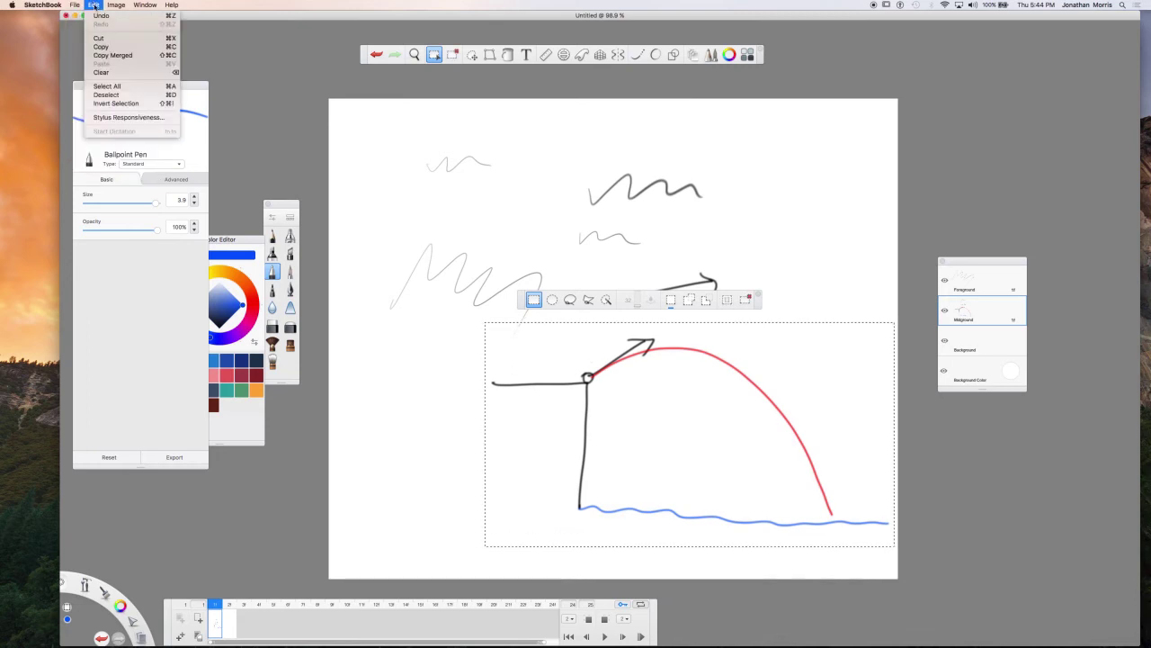
{"action": "left_click", "coordinate": [105, 47]}
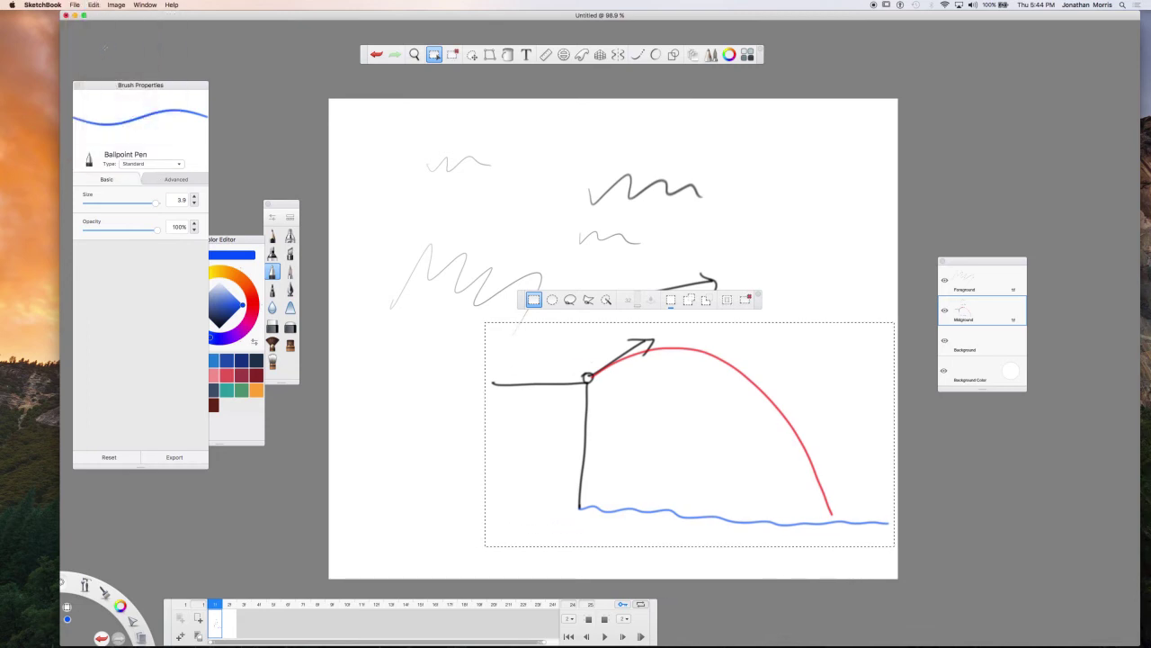
Paste the drawing onto frame 2, shift it up-left, and compare it with frame 1.
{"action": "left_click", "coordinate": [230, 620]}
{"action": "left_click", "coordinate": [94, 5]}
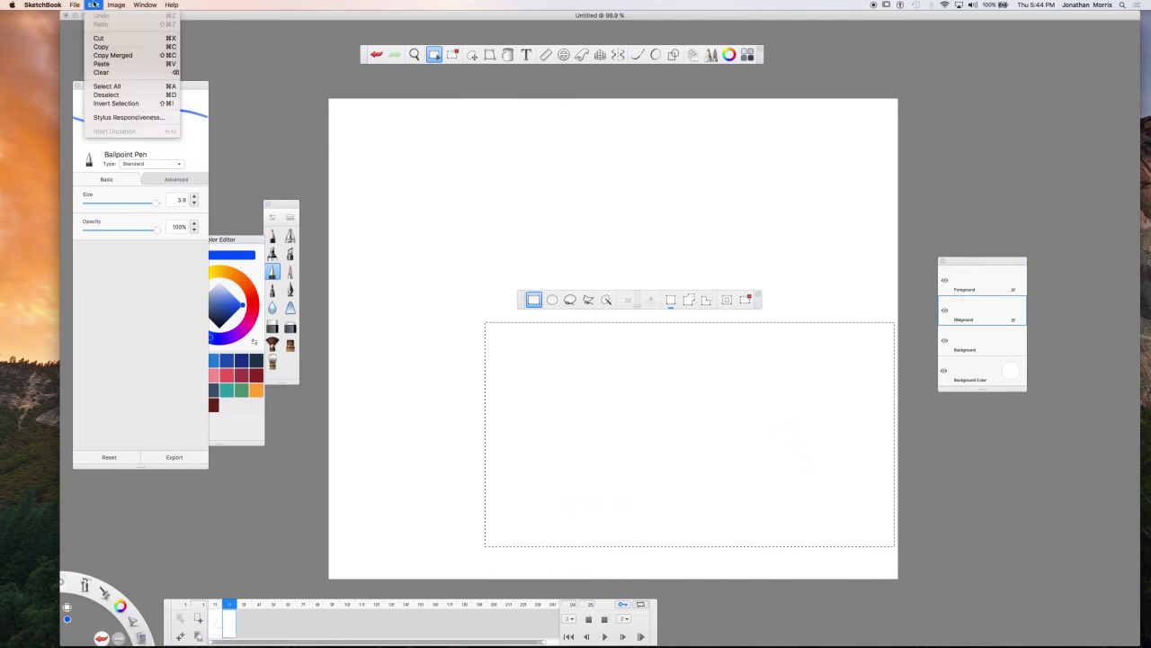
{"action": "left_click", "coordinate": [101, 63]}
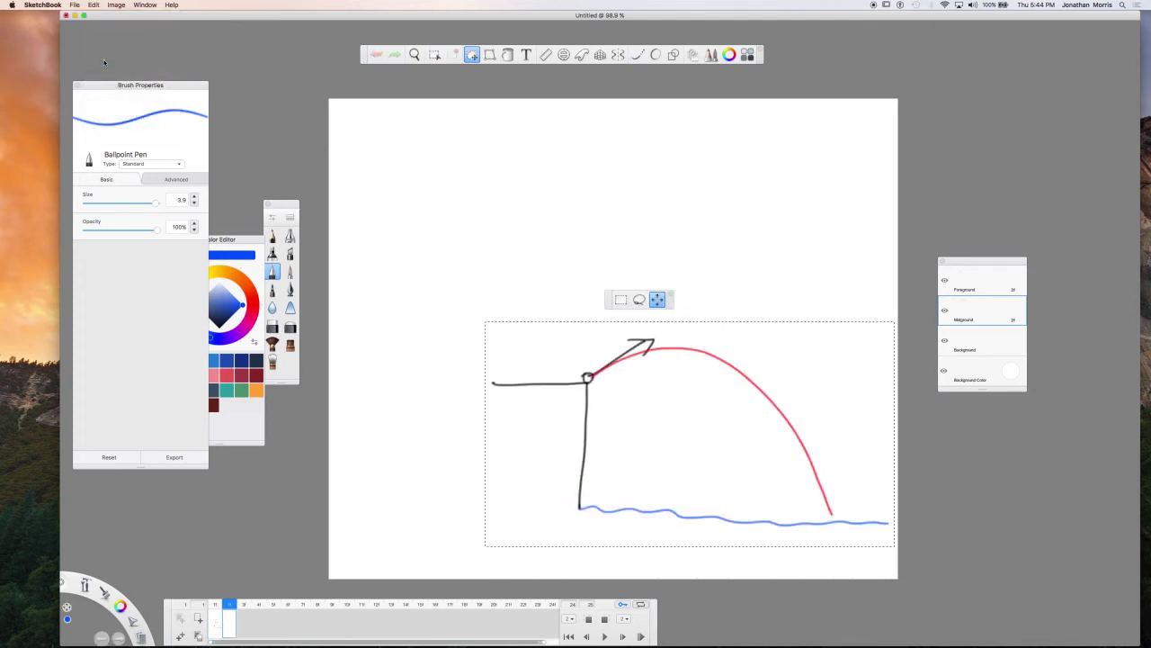
{"action": "mouse_move", "coordinate": [705, 442]}
{"action": "left_mouse_down"}
{"action": "mouse_move", "coordinate": [609, 337]}
{"action": "mouse_move", "coordinate": [532, 190]}
{"action": "mouse_move", "coordinate": [531, 165]}
{"action": "mouse_move", "coordinate": [567, 241]}
{"action": "mouse_move", "coordinate": [557, 226]}
{"action": "left_mouse_up"}
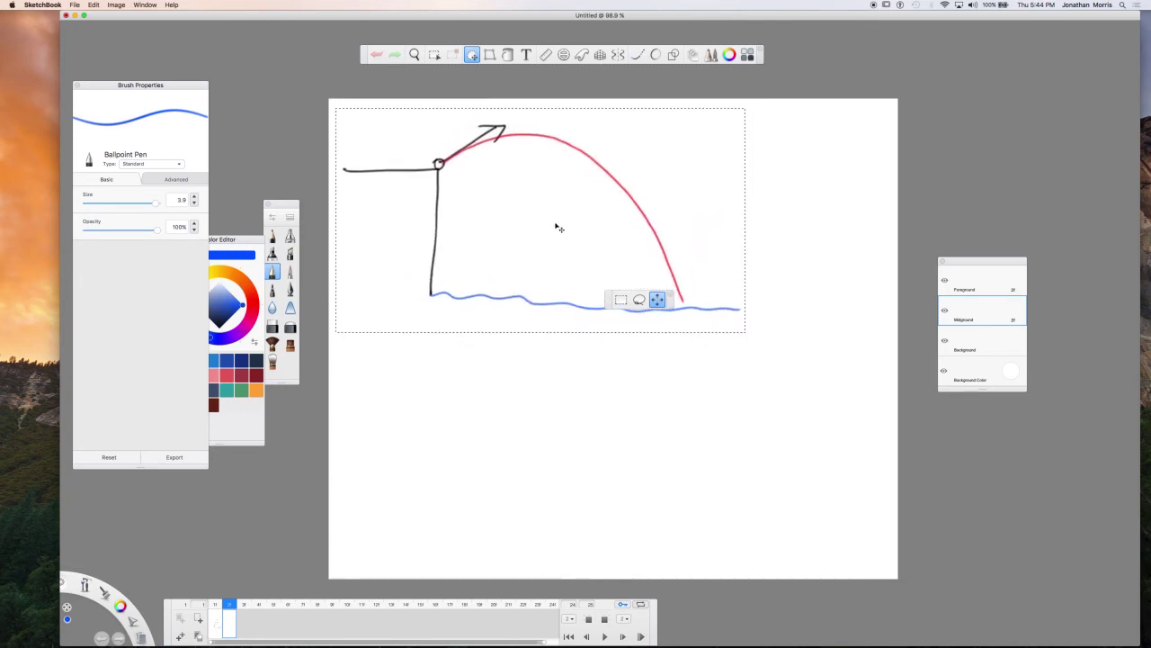
{"action": "key", "text": "Return"}
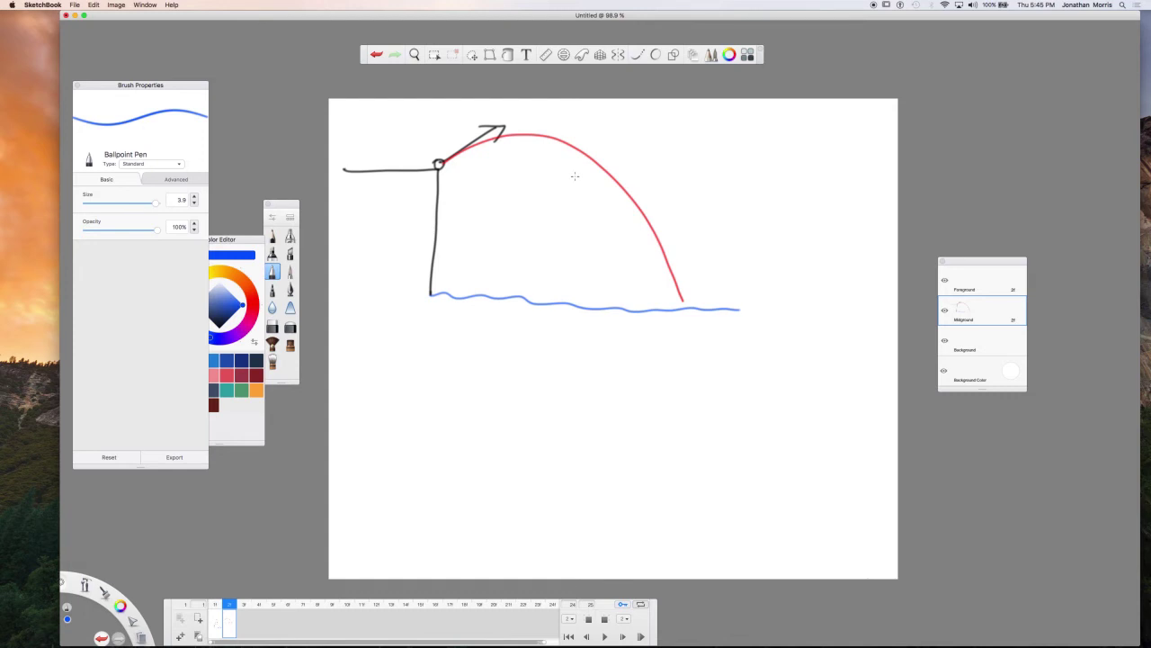
{"action": "left_click", "coordinate": [216, 618]}
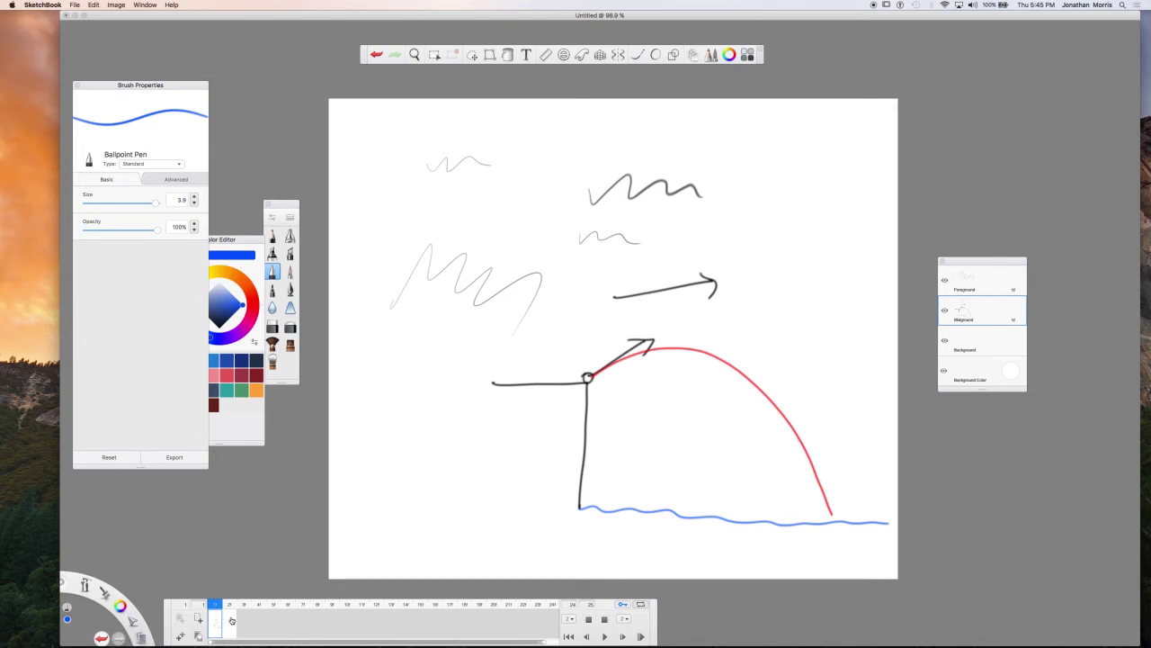
{"action": "left_click", "coordinate": [229, 619]}
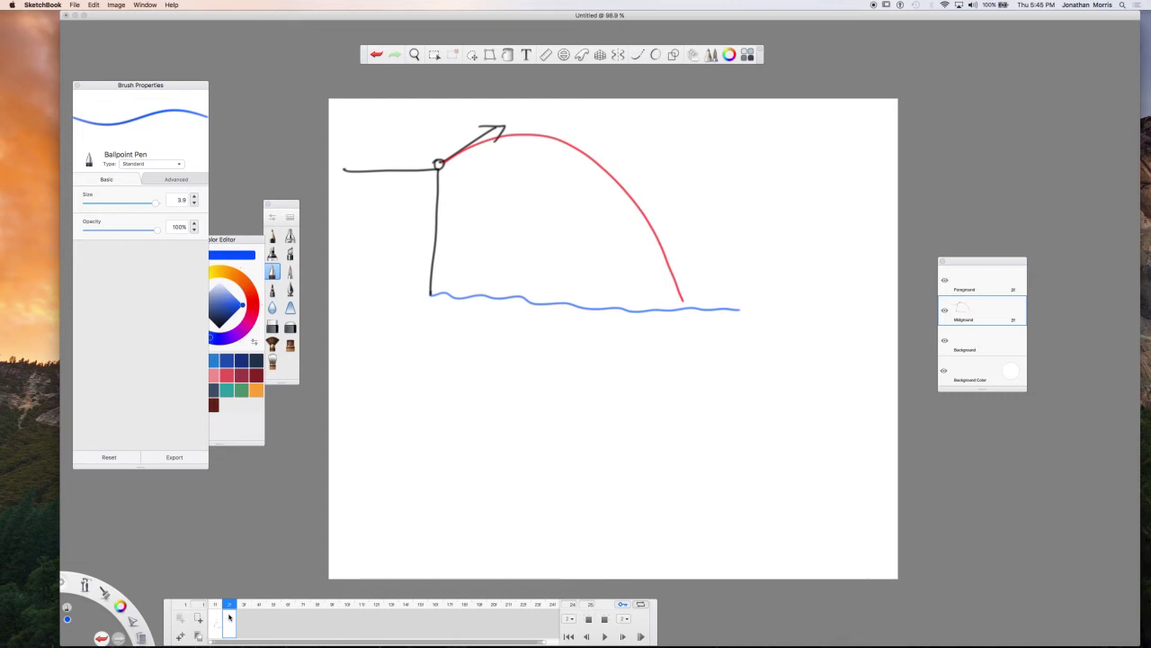
With the Shape tool, draw a blue straight arrow line and a small blue circle beside it.
{"action": "left_click", "coordinate": [674, 55]}
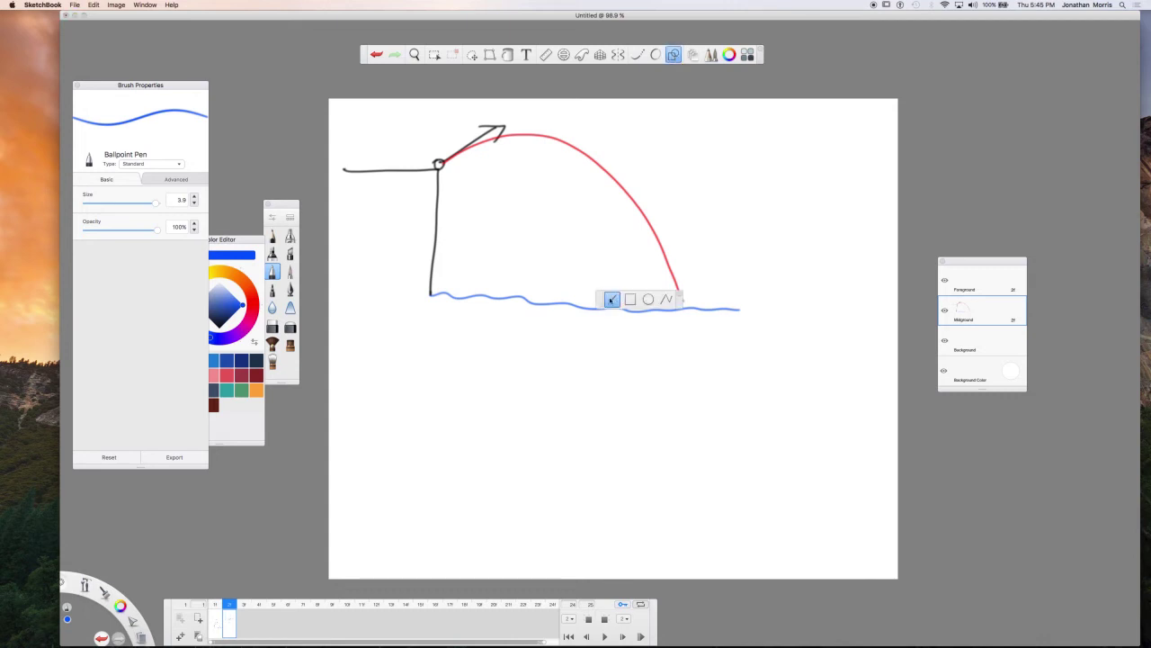
{"action": "left_click", "coordinate": [649, 300]}
{"action": "left_click", "coordinate": [612, 299]}
{"action": "mouse_move", "coordinate": [429, 400]}
{"action": "left_mouse_down"}
{"action": "mouse_move", "coordinate": [508, 347]}
{"action": "mouse_move", "coordinate": [506, 358]}
{"action": "left_mouse_up"}
{"action": "left_click", "coordinate": [648, 298]}
{"action": "left_click_drag", "start_coordinate": [599, 353], "coordinate": [632, 384]}
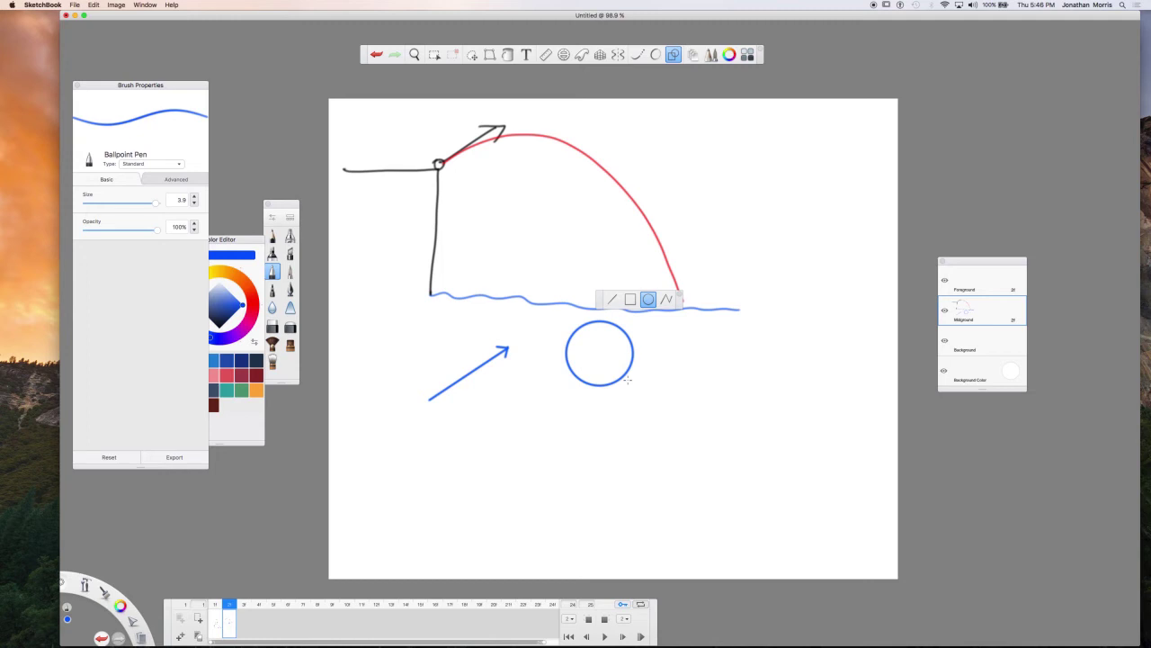
Angle the ruler guide up-right from the arrow's tail and draw a long blue line along it.
{"action": "key", "text": "r"}
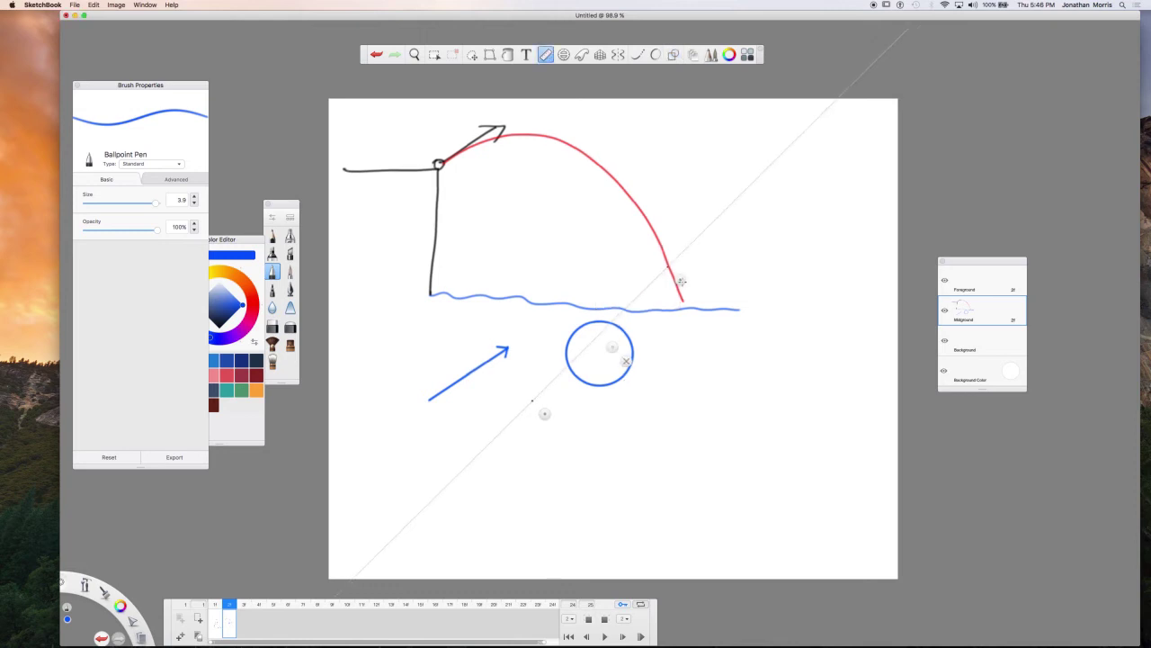
{"action": "left_click_drag", "start_coordinate": [680, 281], "coordinate": [688, 423]}
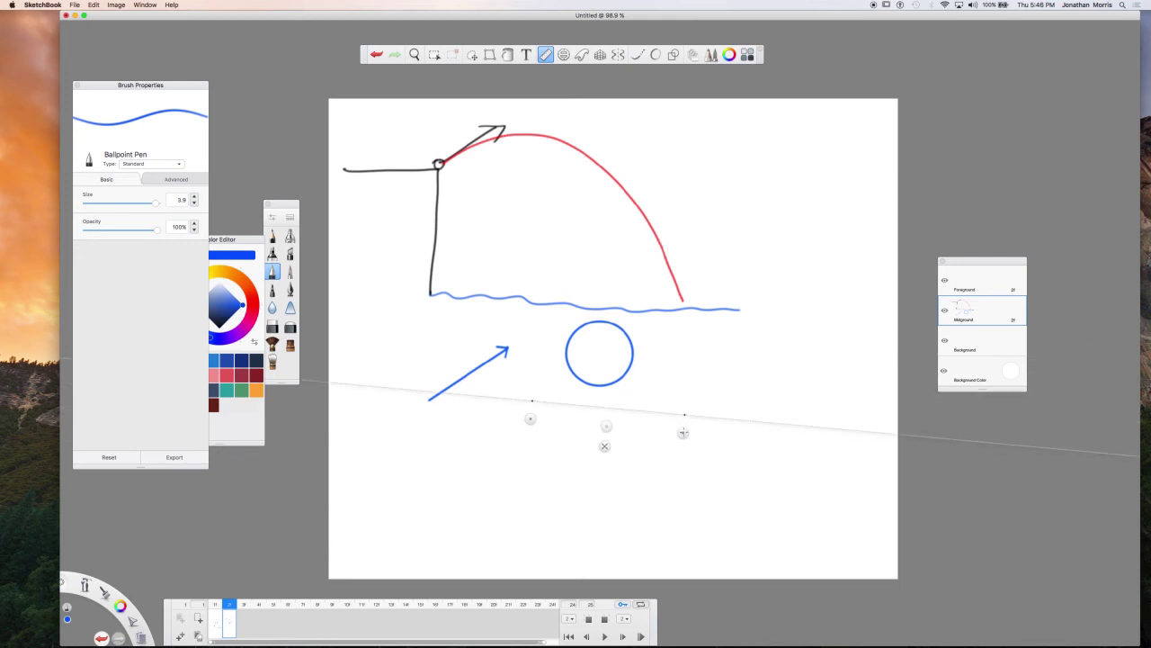
{"action": "left_click_drag", "start_coordinate": [684, 433], "coordinate": [694, 419]}
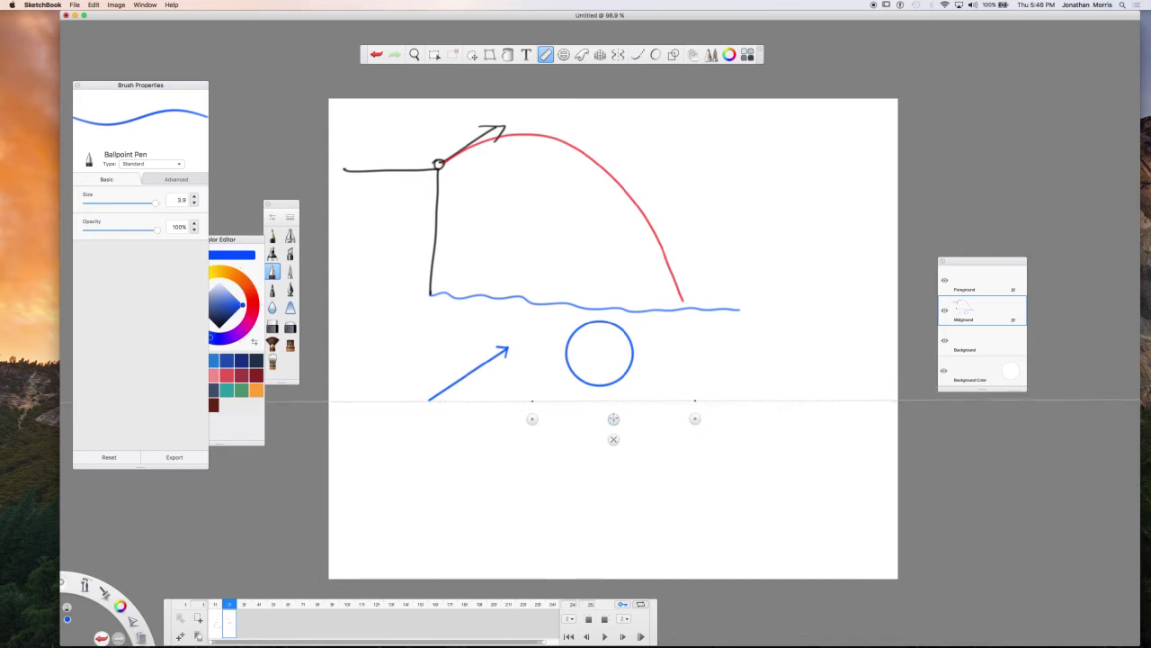
{"action": "left_click_drag", "start_coordinate": [613, 418], "coordinate": [610, 384]}
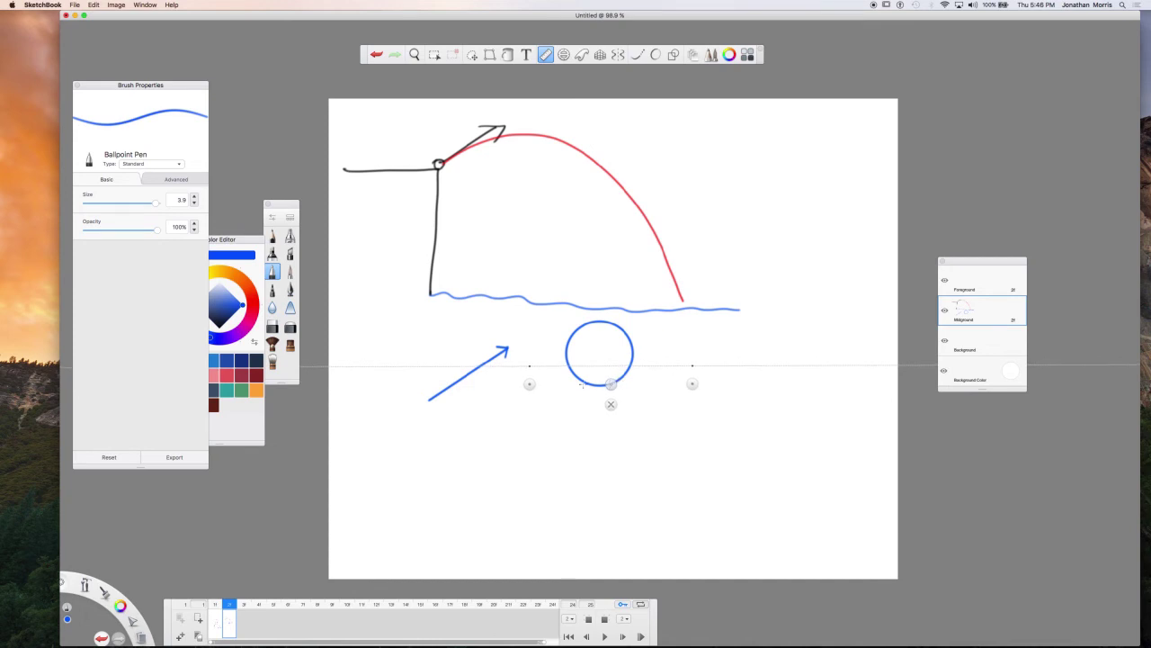
{"action": "left_click_drag", "start_coordinate": [529, 383], "coordinate": [429, 419]}
{"action": "left_click_drag", "start_coordinate": [694, 383], "coordinate": [695, 397]}
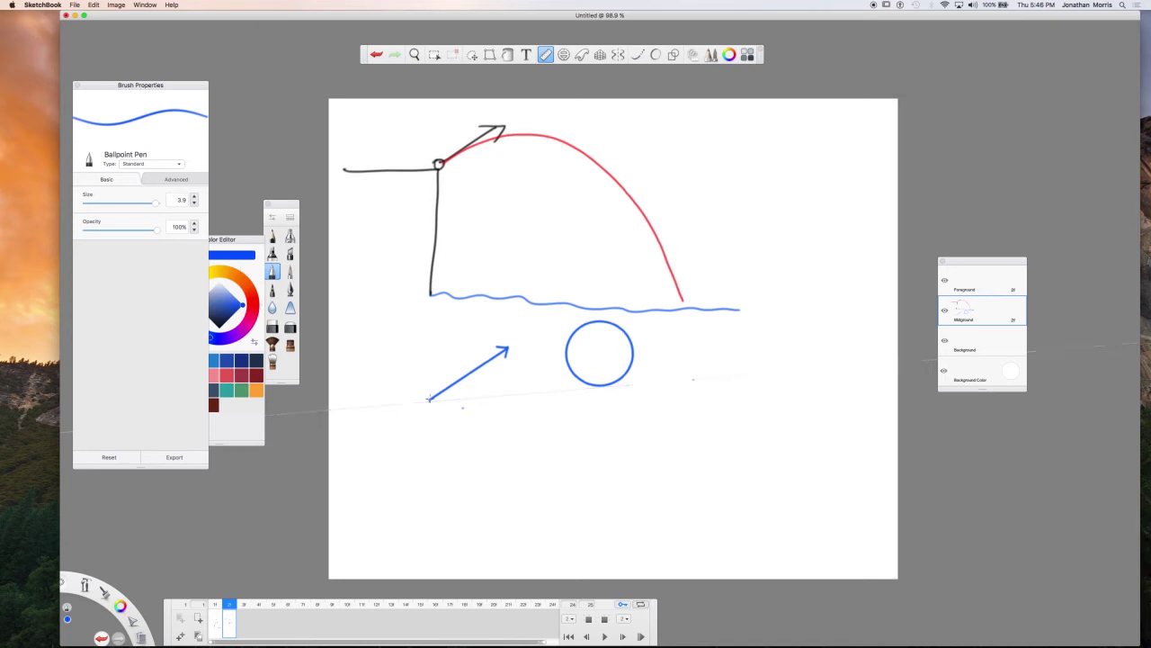
{"action": "left_click_drag", "start_coordinate": [428, 401], "coordinate": [885, 371]}
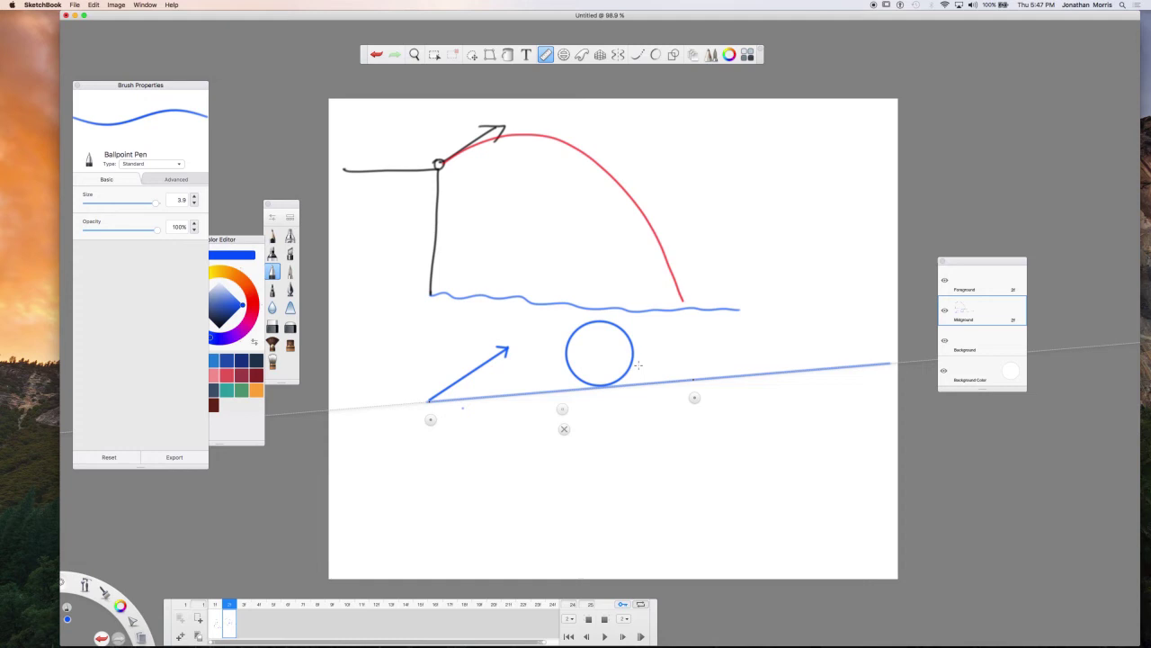
{"action": "left_click", "coordinate": [563, 55]}
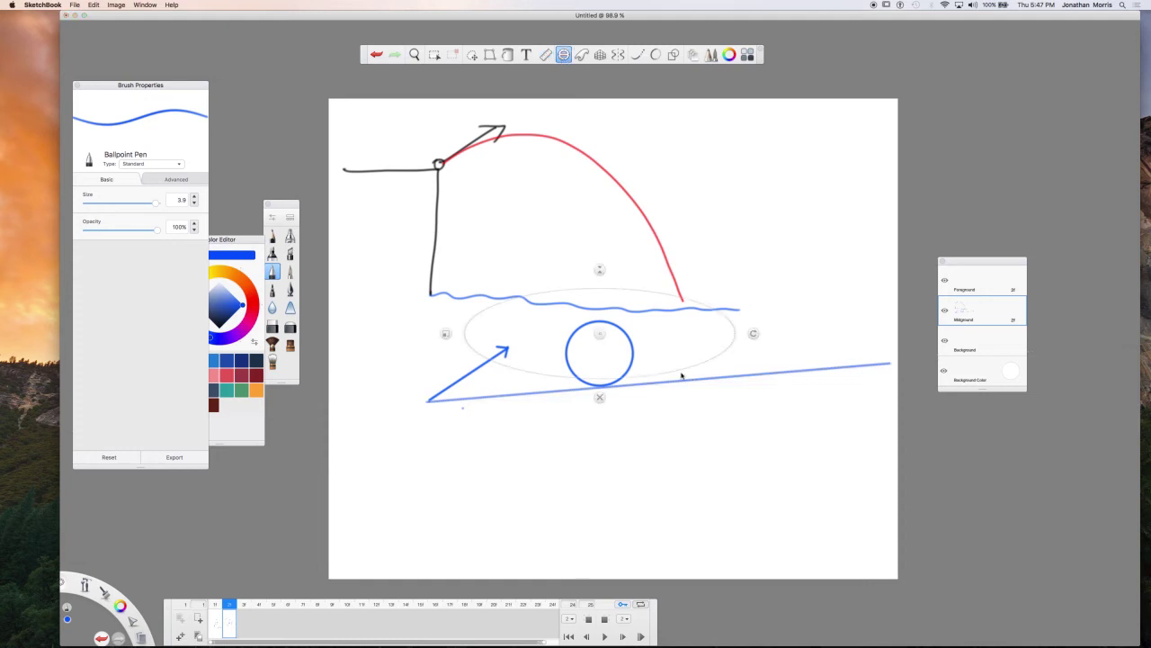
Draw sweeping blue arcs right of the circle along the ellipse guide.
{"action": "mouse_move", "coordinate": [665, 371]}
{"action": "left_mouse_down"}
{"action": "mouse_move", "coordinate": [695, 365]}
{"action": "mouse_move", "coordinate": [736, 325]}
{"action": "mouse_move", "coordinate": [707, 306]}
{"action": "left_mouse_up"}
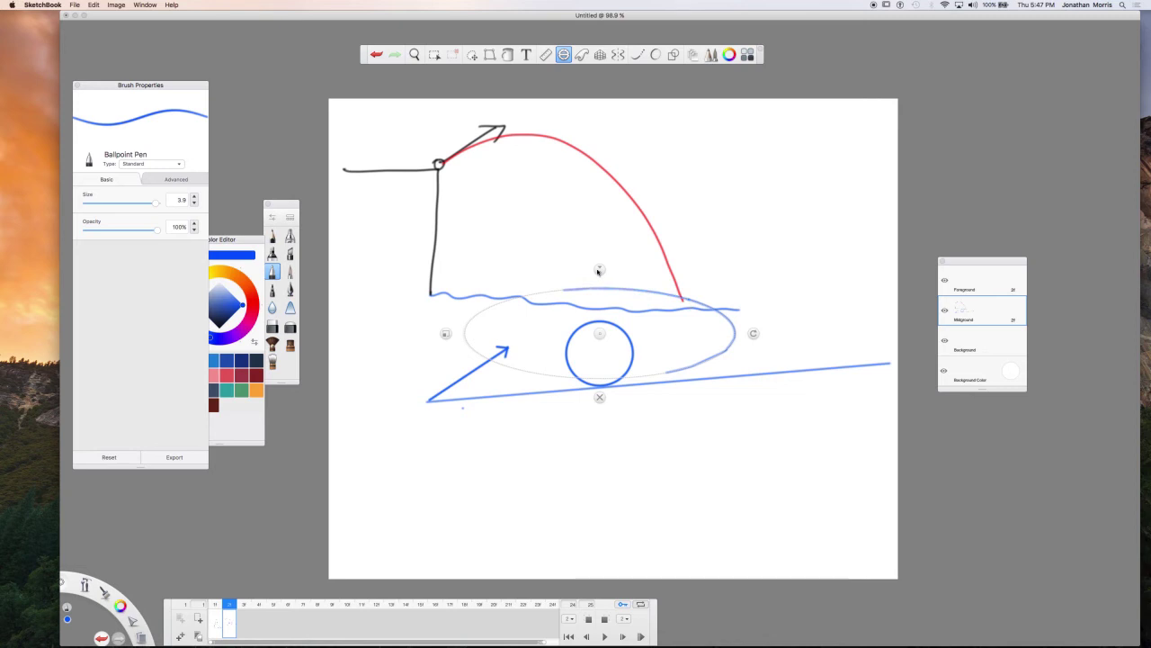
{"action": "left_click_drag", "start_coordinate": [754, 334], "coordinate": [733, 257]}
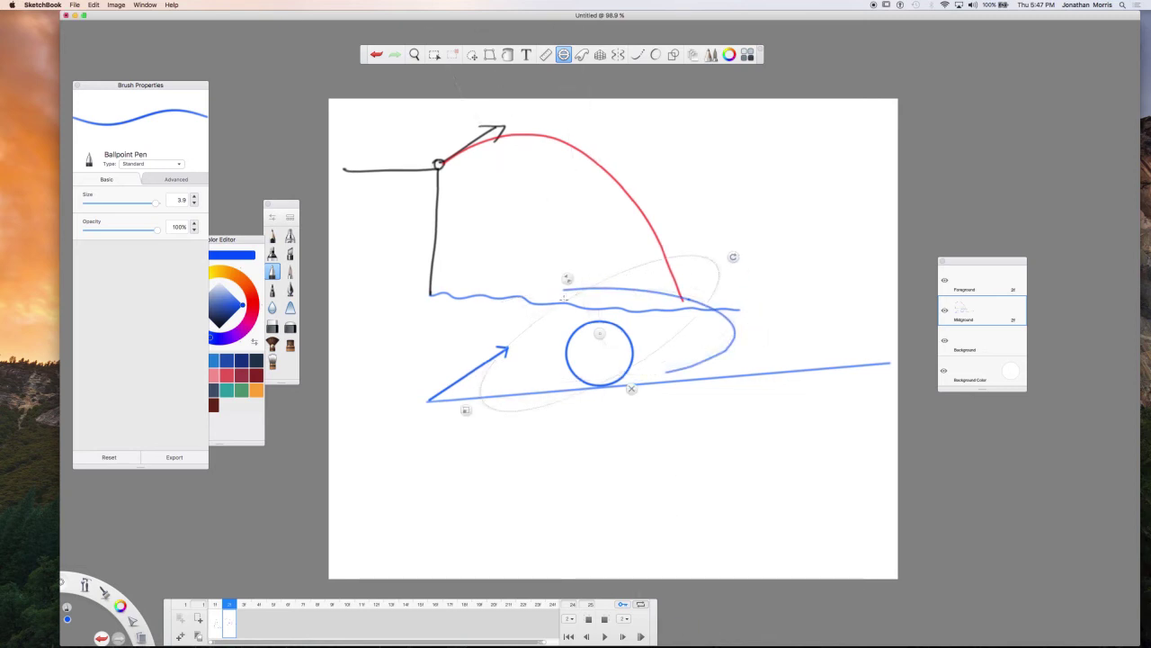
{"action": "mouse_move", "coordinate": [563, 297]}
{"action": "left_mouse_down"}
{"action": "mouse_move", "coordinate": [676, 259]}
{"action": "mouse_move", "coordinate": [723, 282]}
{"action": "mouse_move", "coordinate": [716, 329]}
{"action": "mouse_move", "coordinate": [682, 358]}
{"action": "left_mouse_up"}
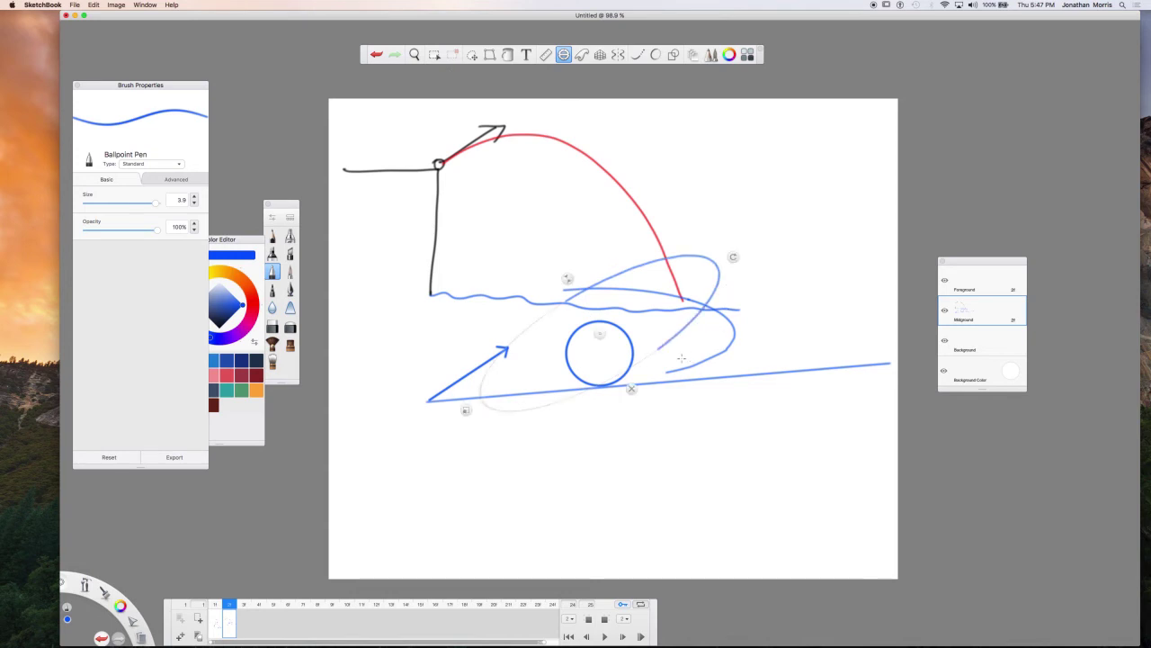
Draw two red curves with the French curve guide, then resize and rotate the guide.
{"action": "left_click", "coordinate": [582, 55]}
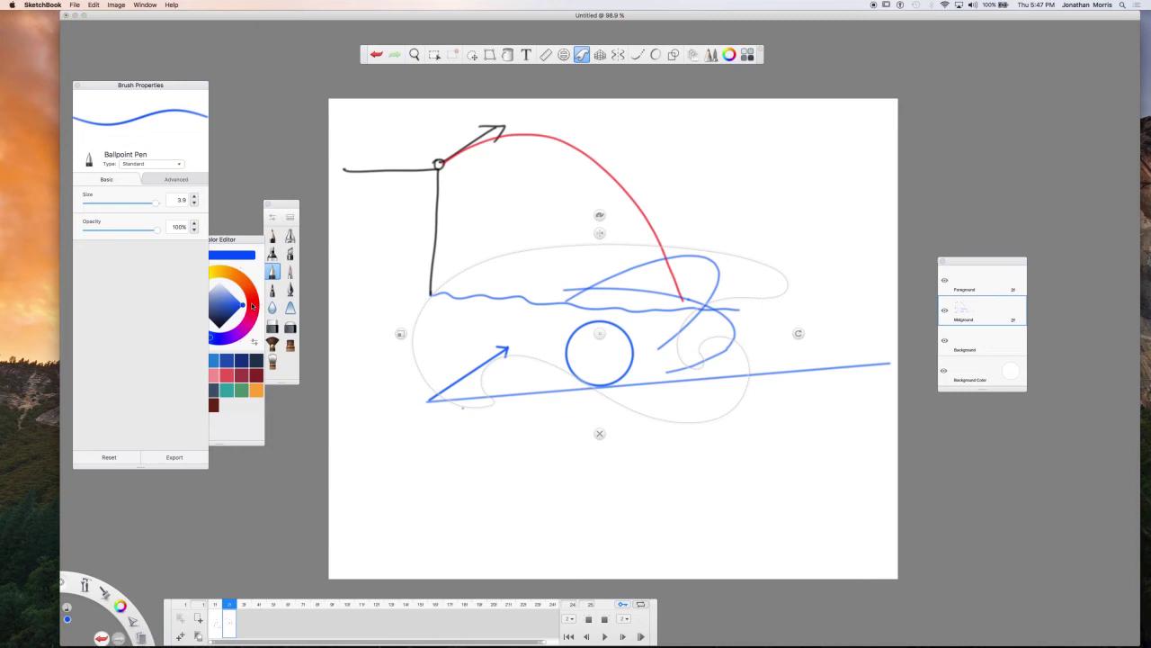
{"action": "left_click", "coordinate": [257, 307]}
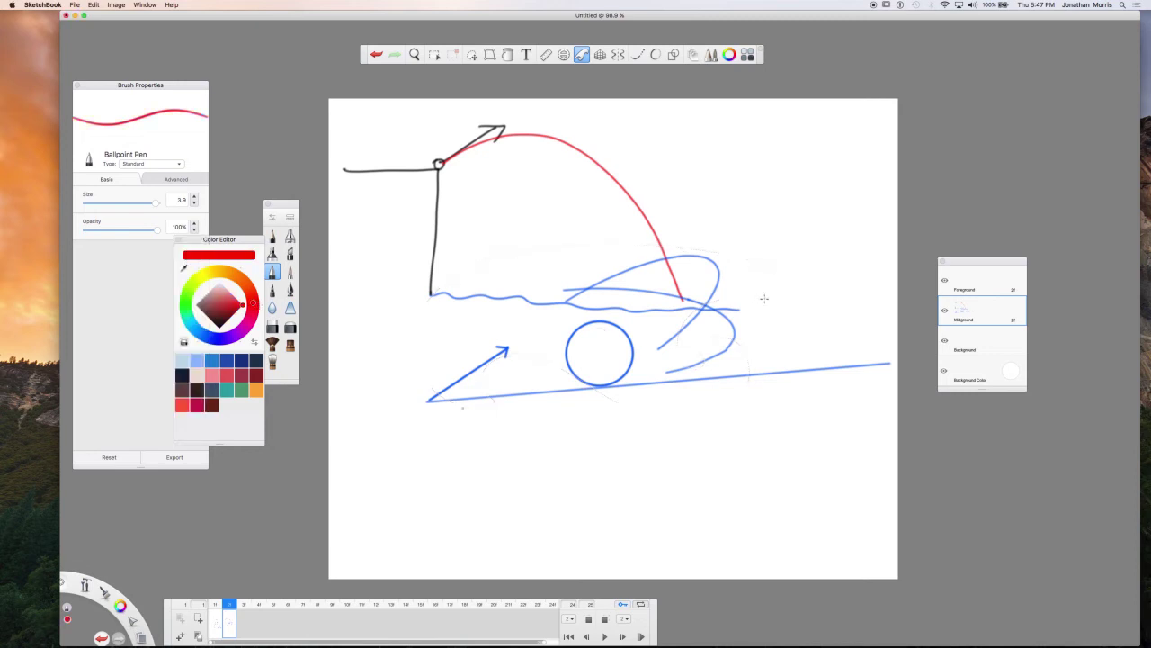
{"action": "mouse_move", "coordinate": [766, 297]}
{"action": "left_mouse_down"}
{"action": "mouse_move", "coordinate": [705, 304]}
{"action": "mouse_move", "coordinate": [681, 325]}
{"action": "mouse_move", "coordinate": [673, 367]}
{"action": "mouse_move", "coordinate": [688, 376]}
{"action": "mouse_move", "coordinate": [713, 348]}
{"action": "mouse_move", "coordinate": [747, 357]}
{"action": "left_mouse_up"}
{"action": "mouse_move", "coordinate": [744, 397]}
{"action": "left_mouse_down"}
{"action": "mouse_move", "coordinate": [722, 418]}
{"action": "mouse_move", "coordinate": [670, 421]}
{"action": "left_mouse_up"}
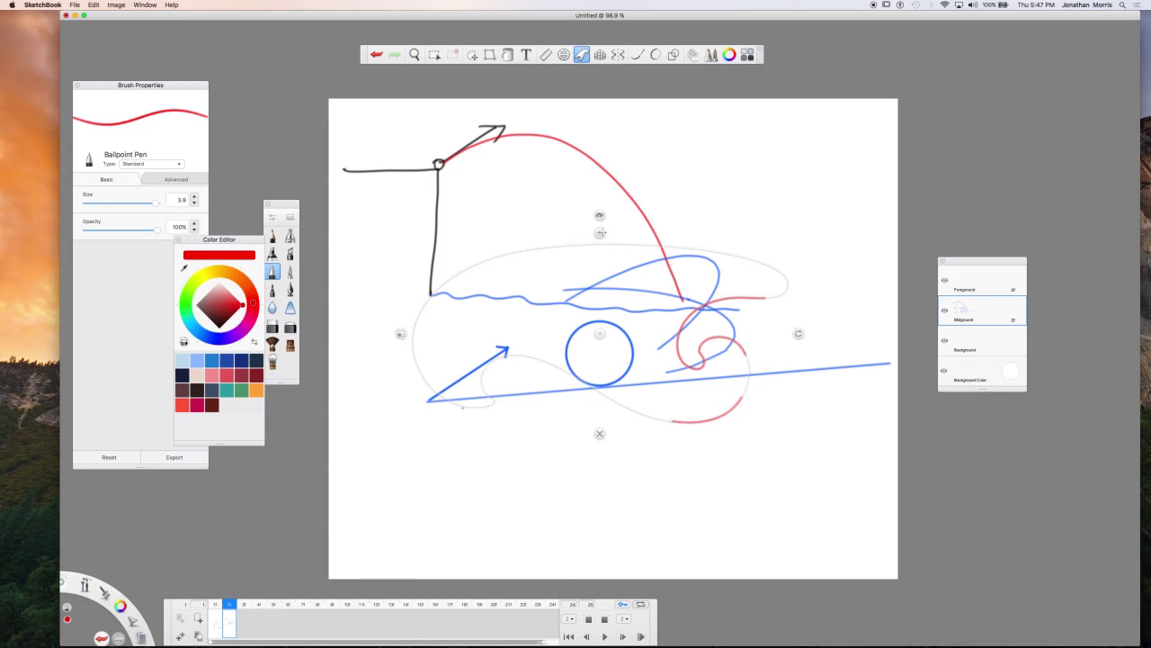
{"action": "left_click", "coordinate": [601, 233]}
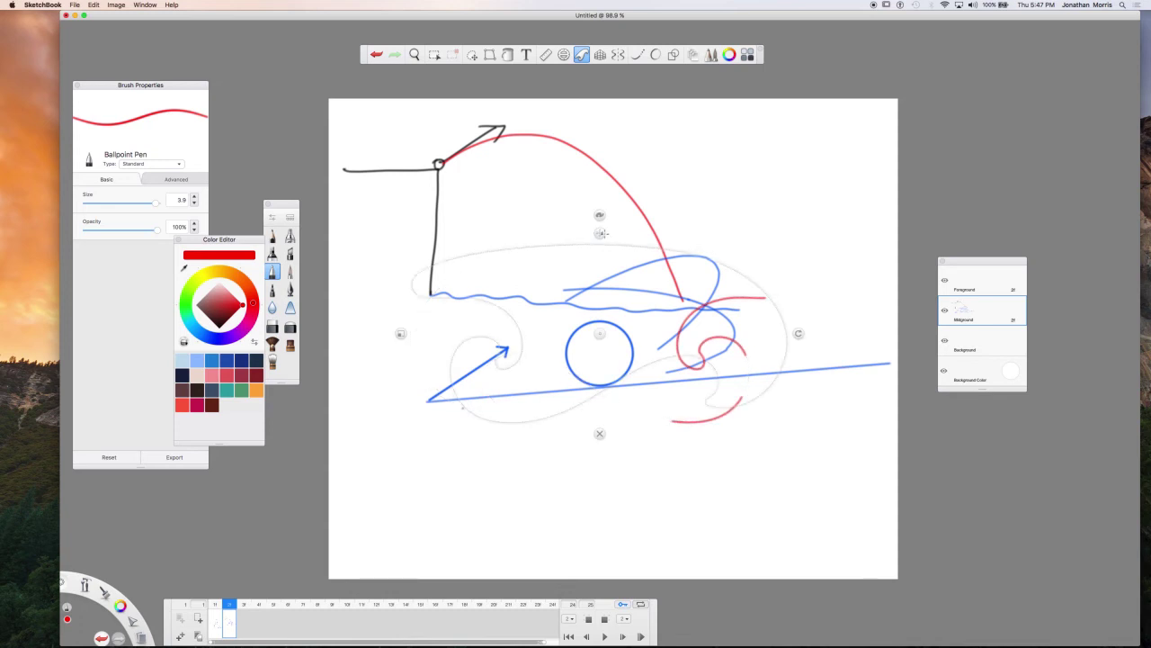
{"action": "mouse_move", "coordinate": [400, 331]}
{"action": "left_mouse_down"}
{"action": "mouse_move", "coordinate": [441, 330]}
{"action": "mouse_move", "coordinate": [376, 330]}
{"action": "mouse_move", "coordinate": [449, 329]}
{"action": "mouse_move", "coordinate": [422, 331]}
{"action": "left_mouse_up"}
{"action": "left_click_drag", "start_coordinate": [796, 334], "coordinate": [739, 180]}
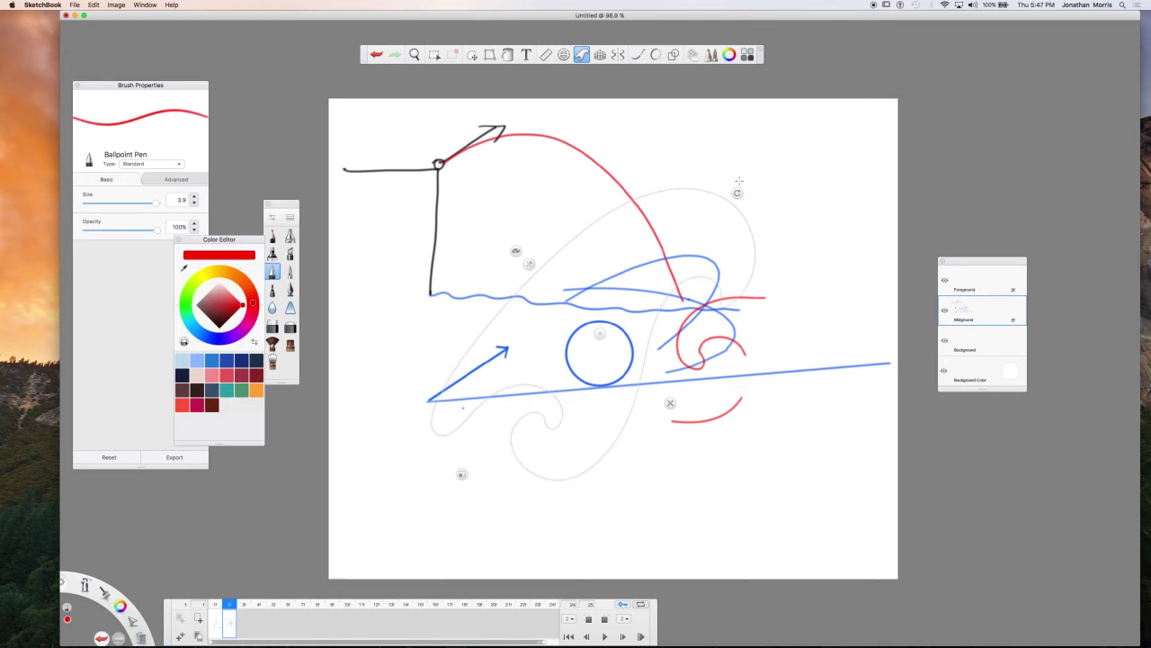
{"action": "left_click", "coordinate": [526, 54]}
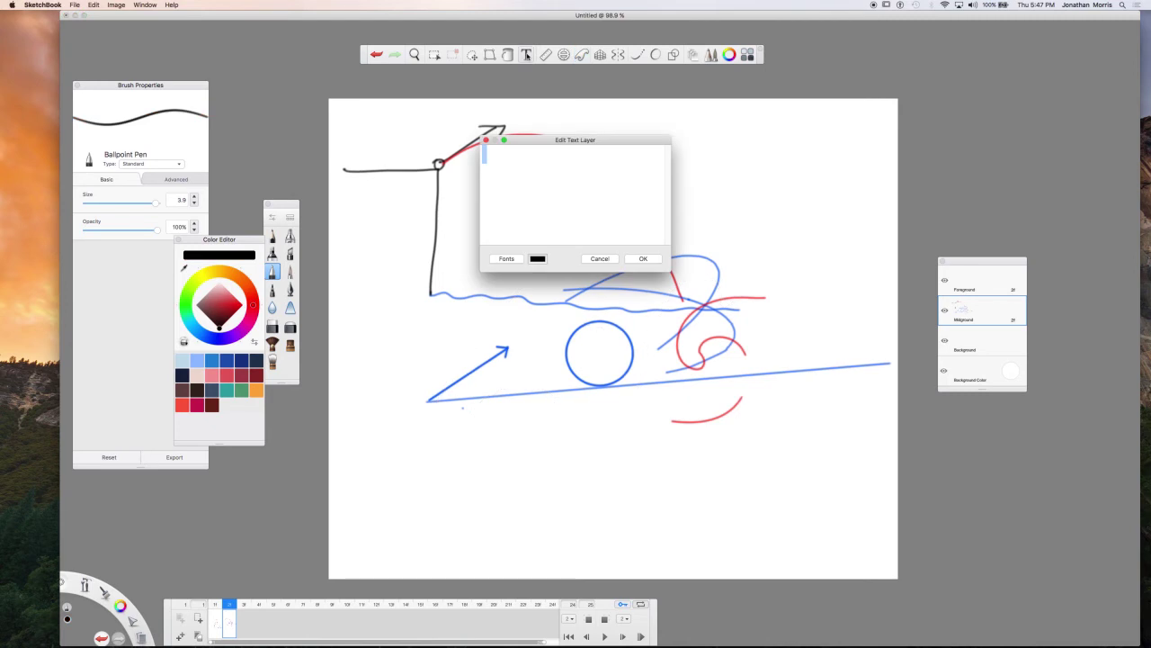
{"action": "left_click", "coordinate": [599, 258]}
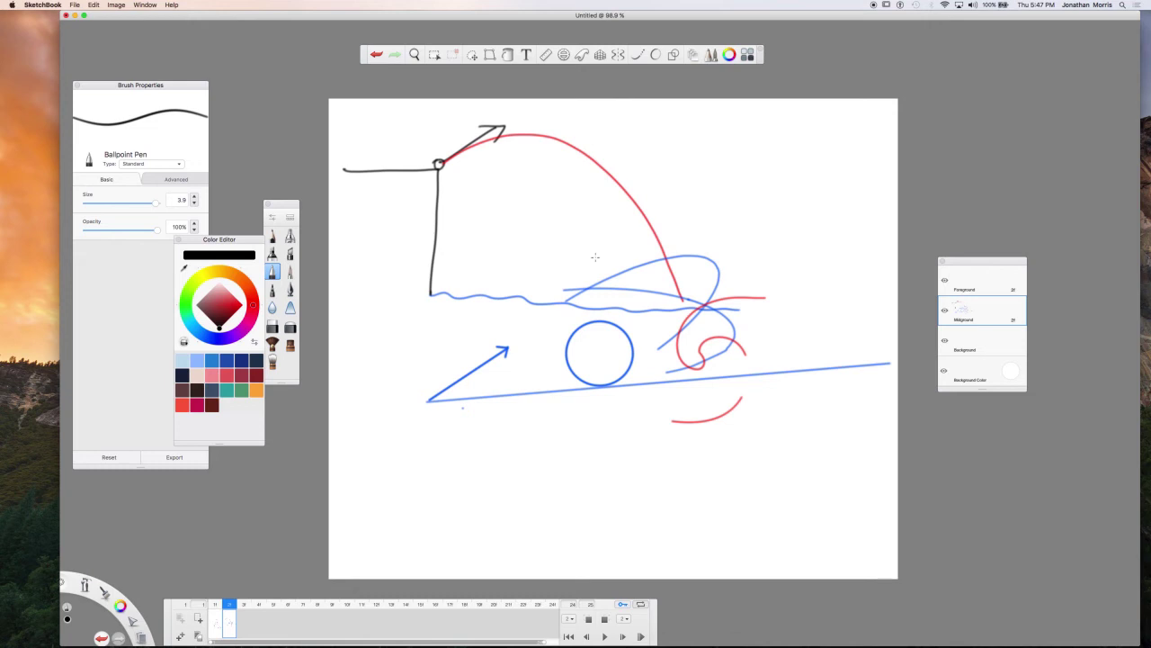
Fill the circle and the red loop's interior bright green, undo the stray background fill, set tolerance 167.
{"action": "left_click", "coordinate": [506, 55]}
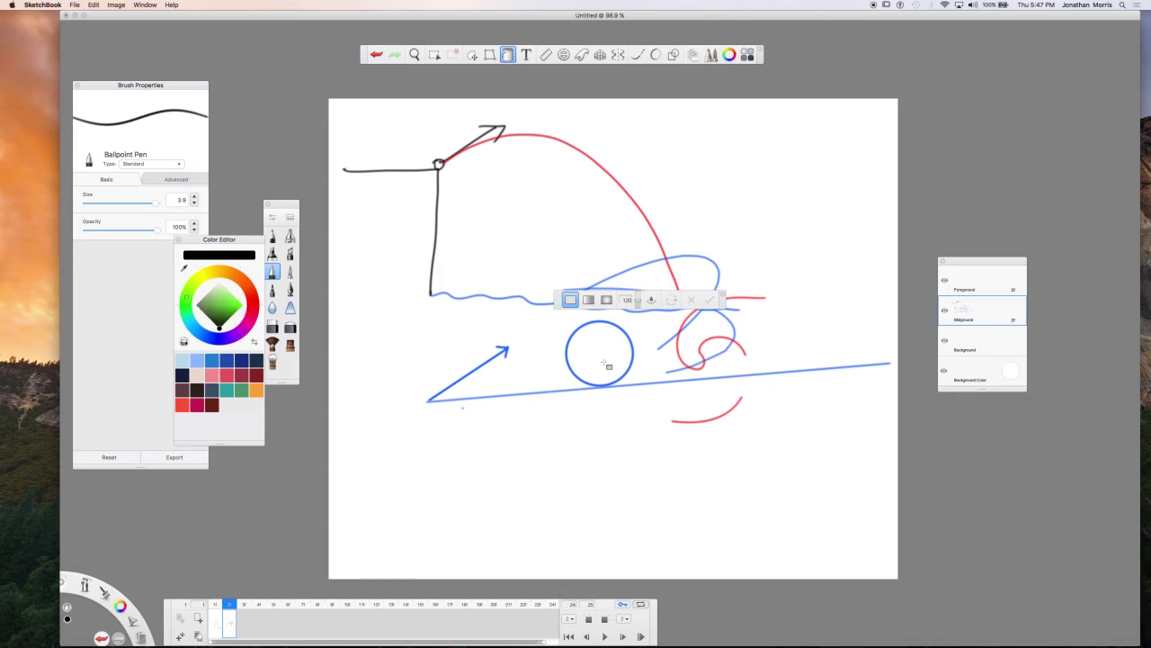
{"action": "left_click", "coordinate": [603, 364]}
{"action": "left_click", "coordinate": [243, 307]}
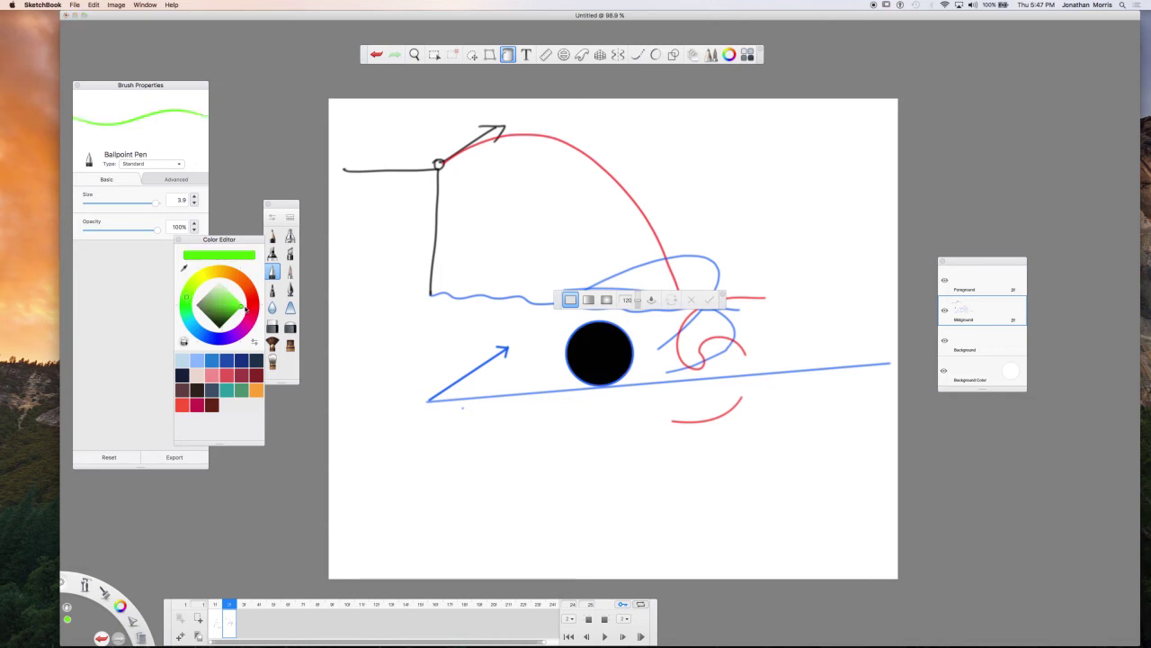
{"action": "left_click", "coordinate": [597, 361]}
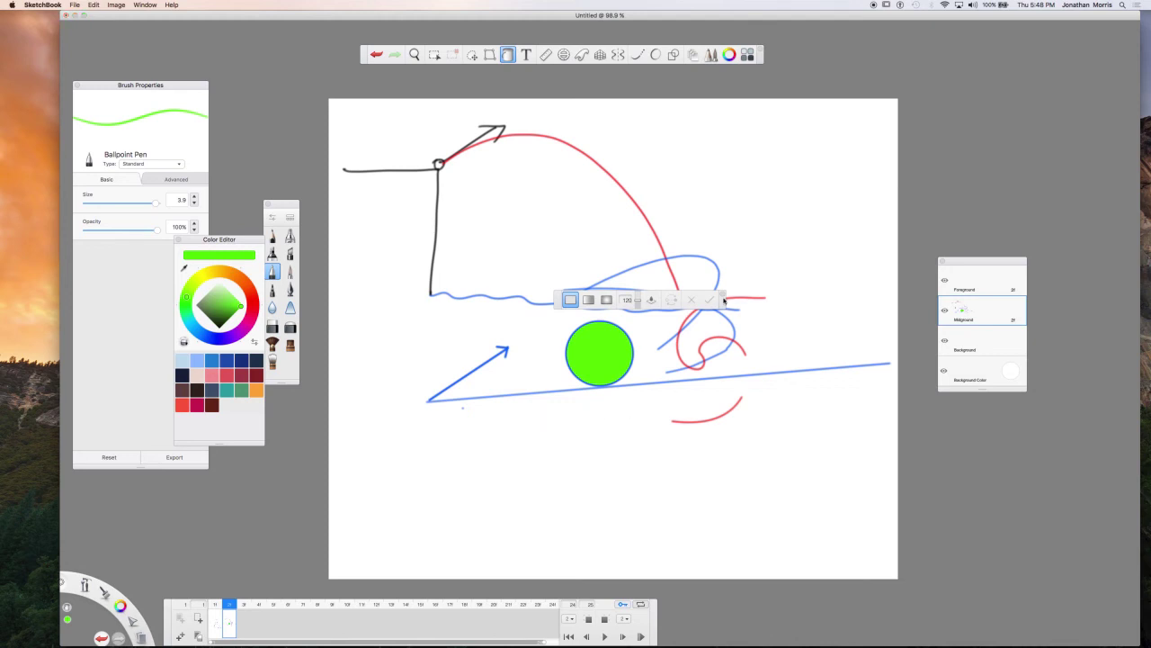
{"action": "left_click_drag", "start_coordinate": [722, 298], "coordinate": [717, 259]}
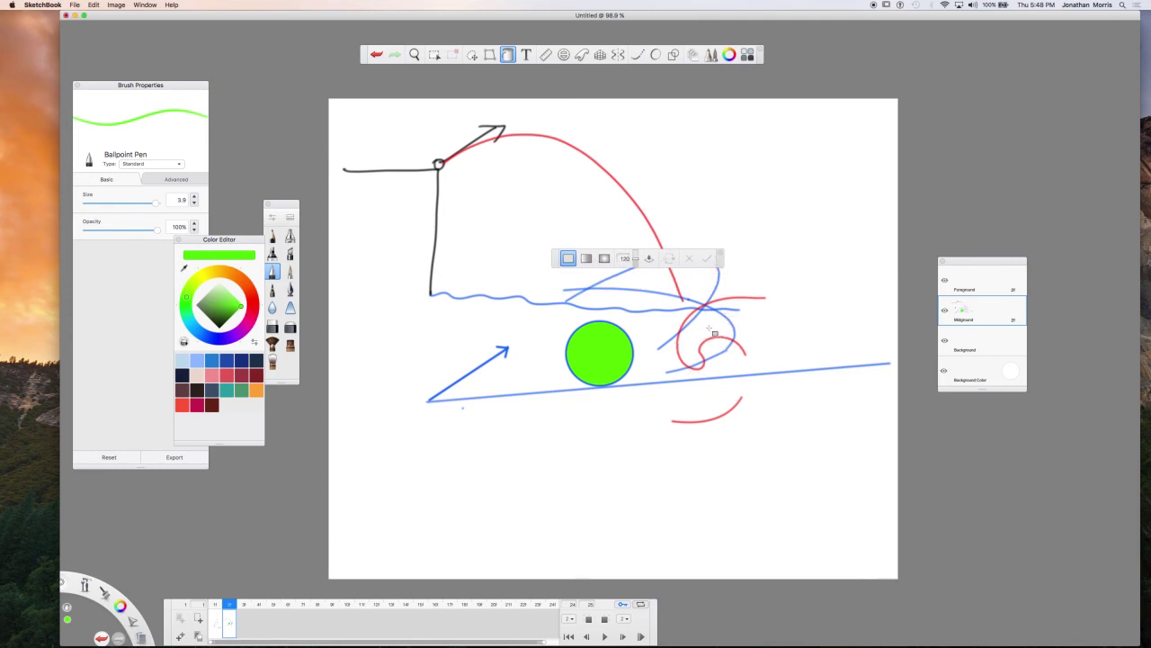
{"action": "left_click", "coordinate": [713, 332]}
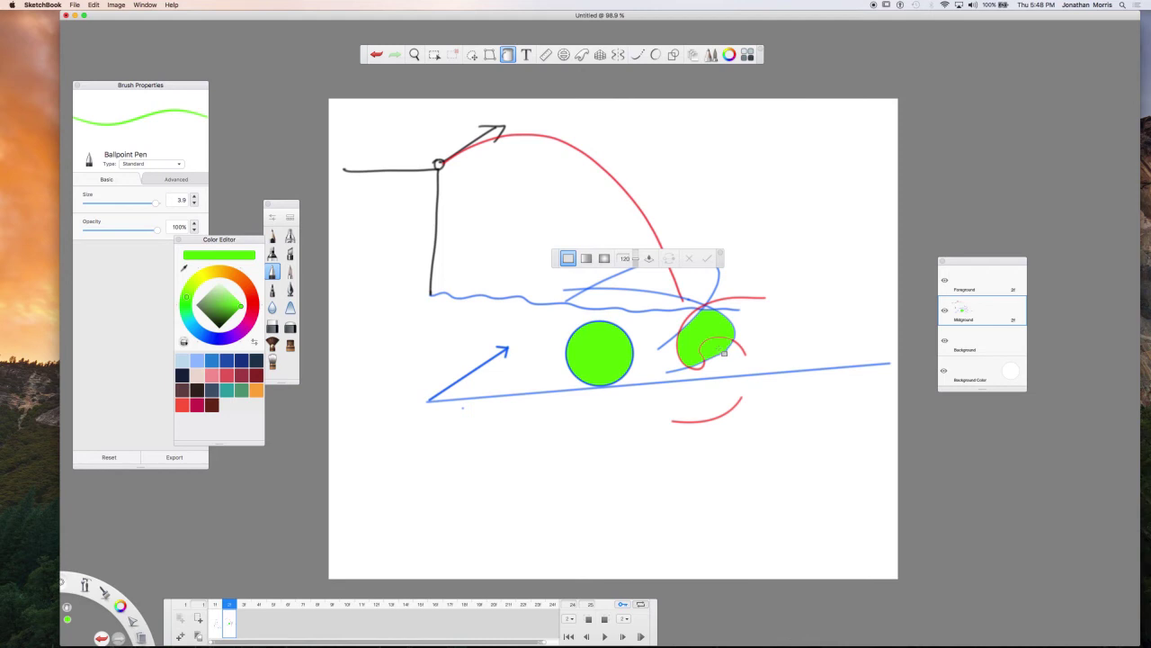
{"action": "left_click", "coordinate": [674, 366]}
{"action": "left_click", "coordinate": [378, 56]}
{"action": "left_click_drag", "start_coordinate": [637, 266], "coordinate": [634, 259]}
Set Steady Stroke to 86, pick the Pencil, and draw faint test strokes with and without smoothing.
{"action": "key", "text": "l"}
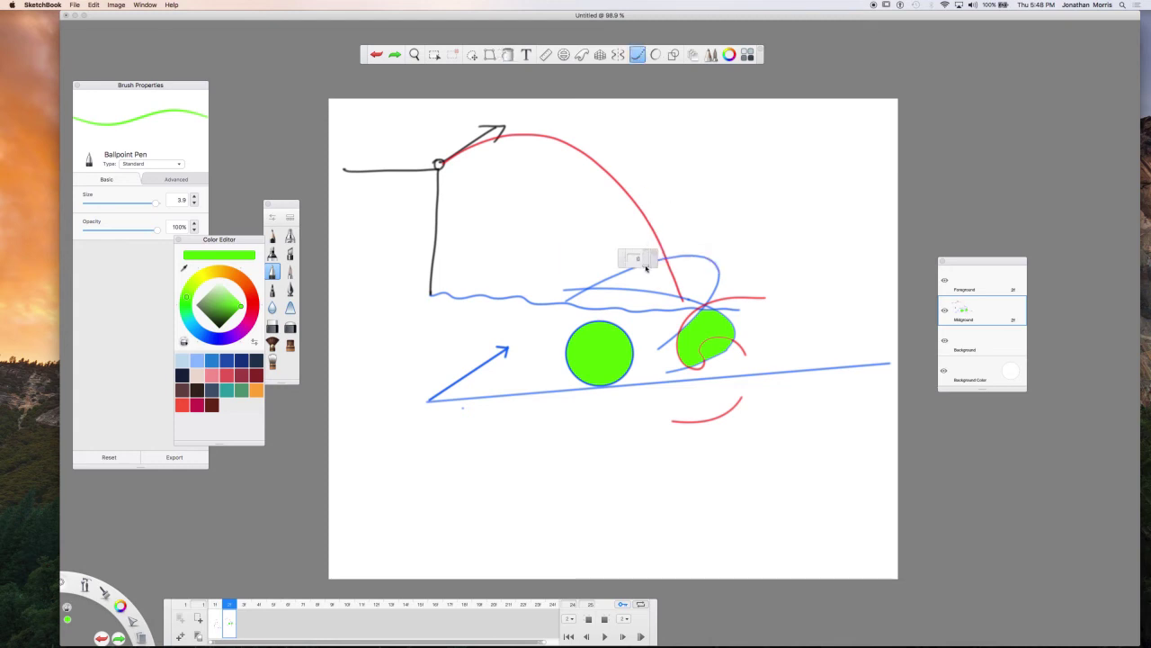
{"action": "mouse_move", "coordinate": [645, 258]}
{"action": "left_mouse_down"}
{"action": "mouse_move", "coordinate": [732, 188]}
{"action": "mouse_move", "coordinate": [762, 213]}
{"action": "mouse_move", "coordinate": [796, 199]}
{"action": "mouse_move", "coordinate": [831, 147]}
{"action": "mouse_move", "coordinate": [864, 178]}
{"action": "mouse_move", "coordinate": [862, 206]}
{"action": "mouse_move", "coordinate": [765, 260]}
{"action": "left_mouse_up"}
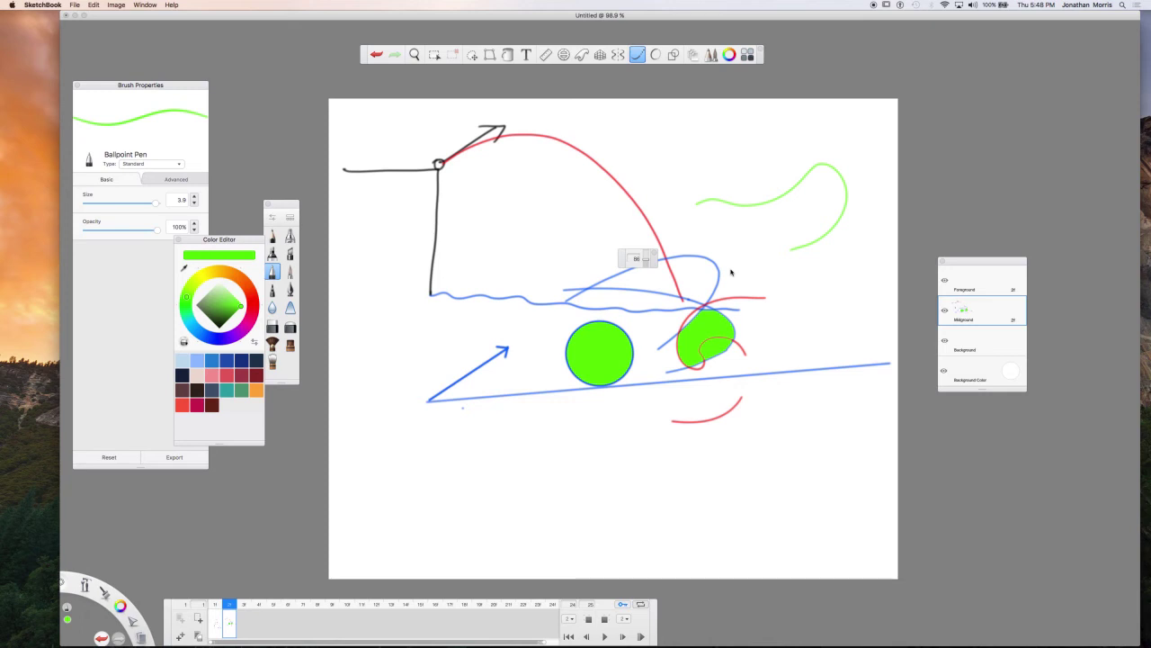
{"action": "left_click", "coordinate": [273, 235]}
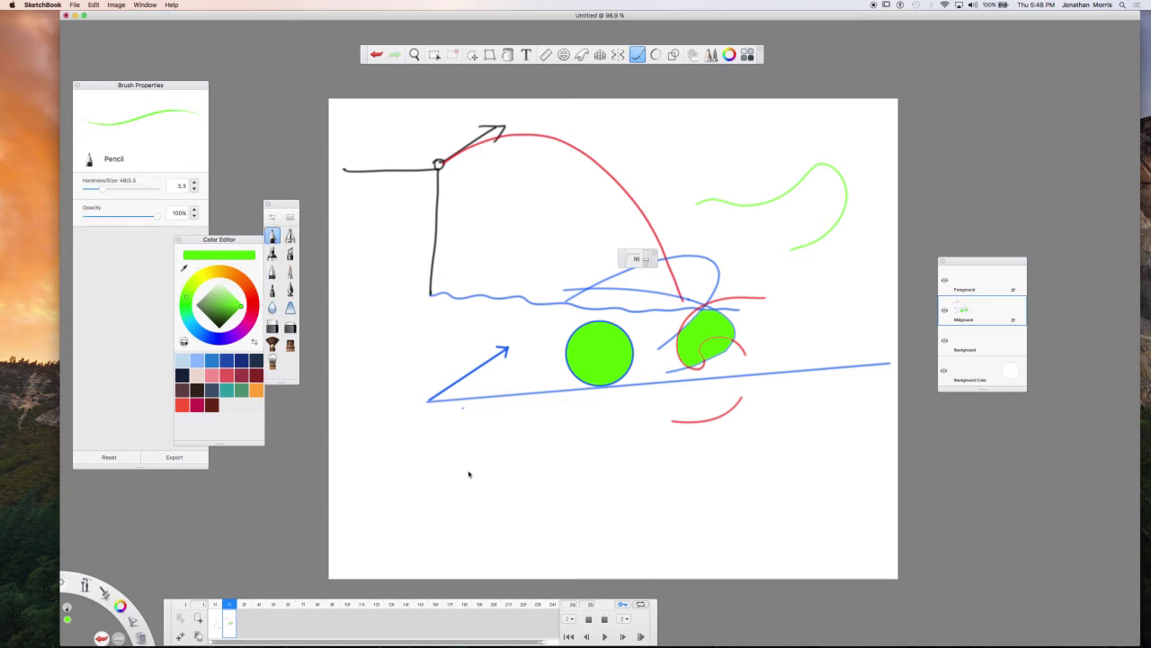
{"action": "left_click_drag", "start_coordinate": [527, 472], "coordinate": [560, 479]}
{"action": "key", "text": "Escape"}
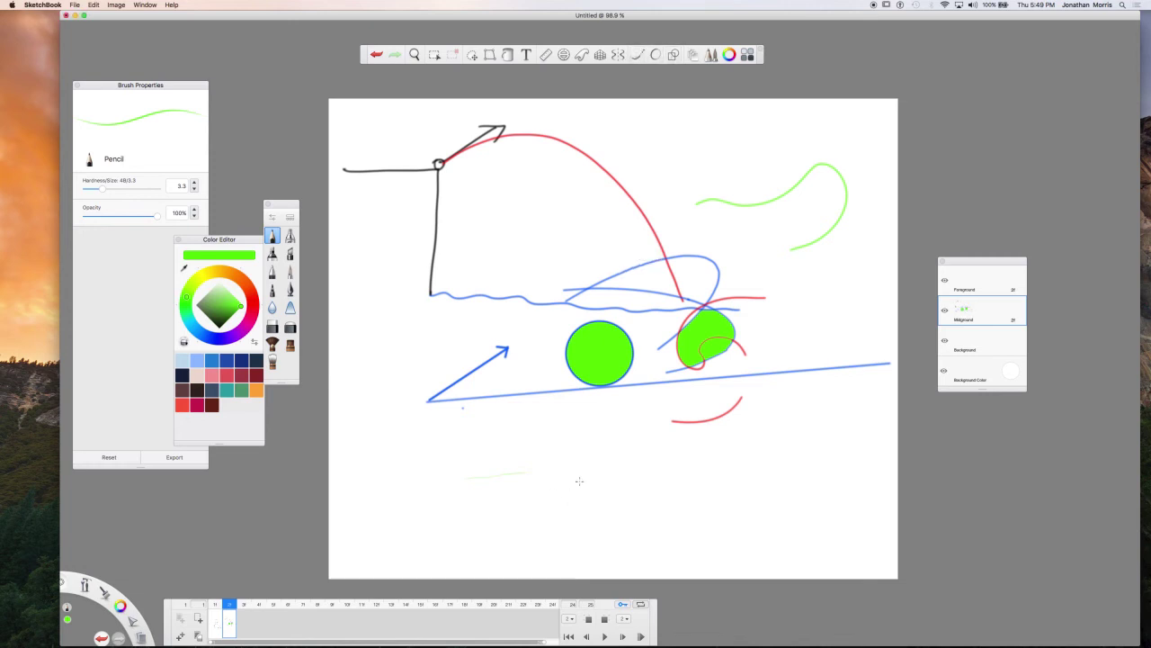
{"action": "left_click_drag", "start_coordinate": [583, 486], "coordinate": [737, 478]}
Draw dark pencil squiggles along the bottom, first unsmoothed, then with smoothing on.
{"action": "left_click", "coordinate": [220, 326]}
{"action": "mouse_move", "coordinate": [477, 487]}
{"action": "left_mouse_down"}
{"action": "mouse_move", "coordinate": [532, 478]}
{"action": "mouse_move", "coordinate": [603, 489]}
{"action": "mouse_move", "coordinate": [795, 486]}
{"action": "left_mouse_up"}
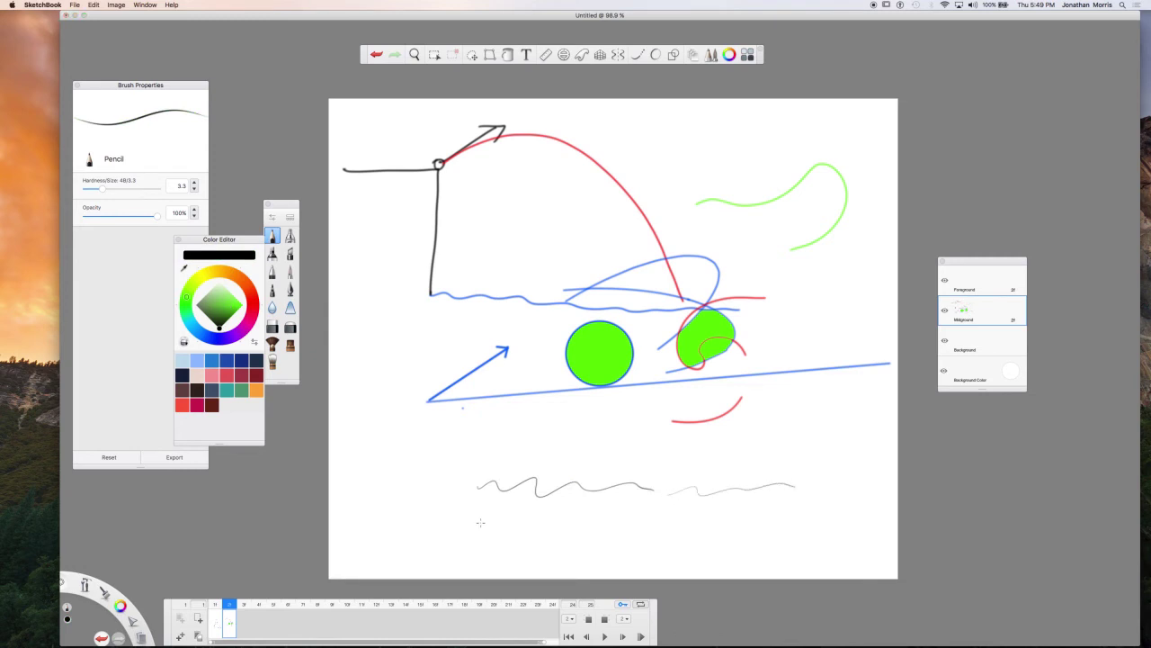
{"action": "left_click_drag", "start_coordinate": [465, 540], "coordinate": [614, 523]}
{"action": "left_click", "coordinate": [638, 55]}
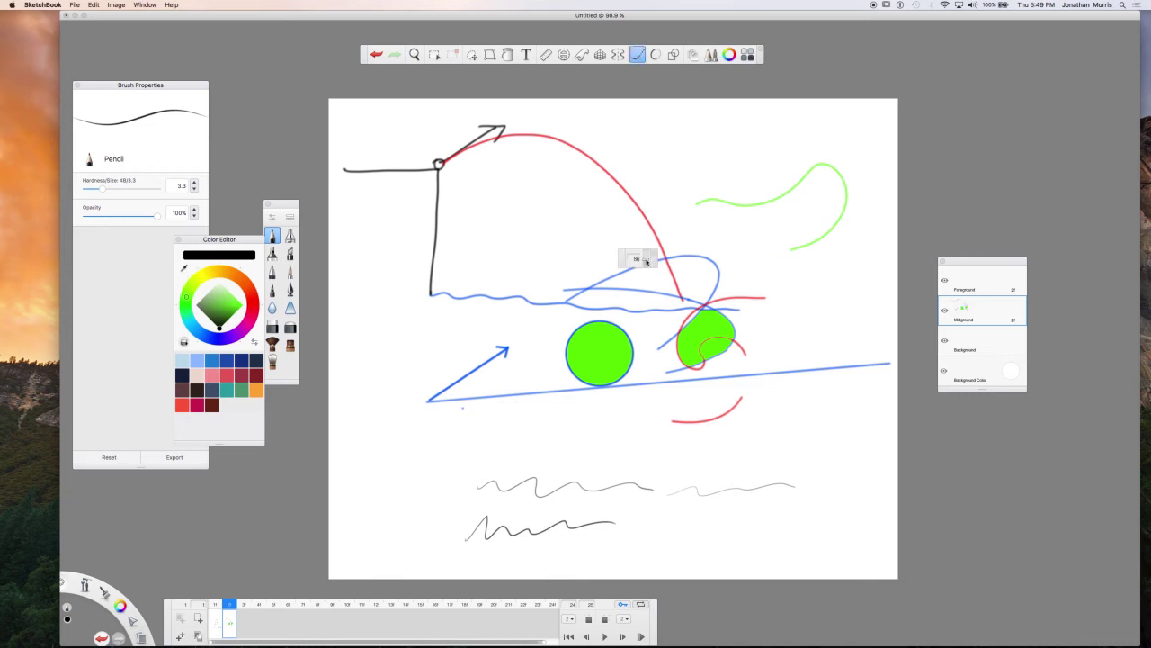
{"action": "mouse_move", "coordinate": [634, 545]}
{"action": "left_mouse_down"}
{"action": "mouse_move", "coordinate": [828, 529]}
{"action": "mouse_move", "coordinate": [458, 539]}
{"action": "left_mouse_up"}
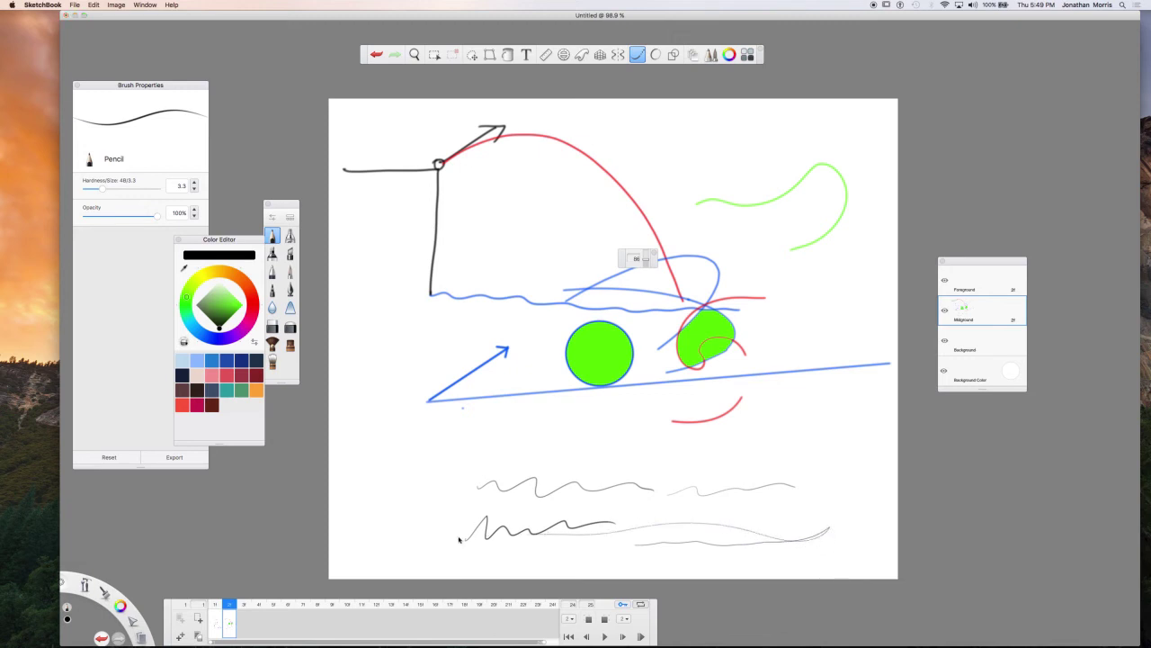
{"action": "mouse_move", "coordinate": [394, 520]}
{"action": "left_mouse_down"}
{"action": "mouse_move", "coordinate": [468, 529]}
{"action": "mouse_move", "coordinate": [642, 503]}
{"action": "mouse_move", "coordinate": [790, 521]}
{"action": "left_mouse_up"}
{"action": "scroll", "coordinate": [645, 259], "scroll_direction": "down", "scroll_amount": 5}
{"action": "mouse_move", "coordinate": [581, 466]}
{"action": "left_mouse_down"}
{"action": "mouse_move", "coordinate": [664, 449]}
{"action": "mouse_move", "coordinate": [735, 471]}
{"action": "mouse_move", "coordinate": [807, 462]}
{"action": "left_mouse_up"}
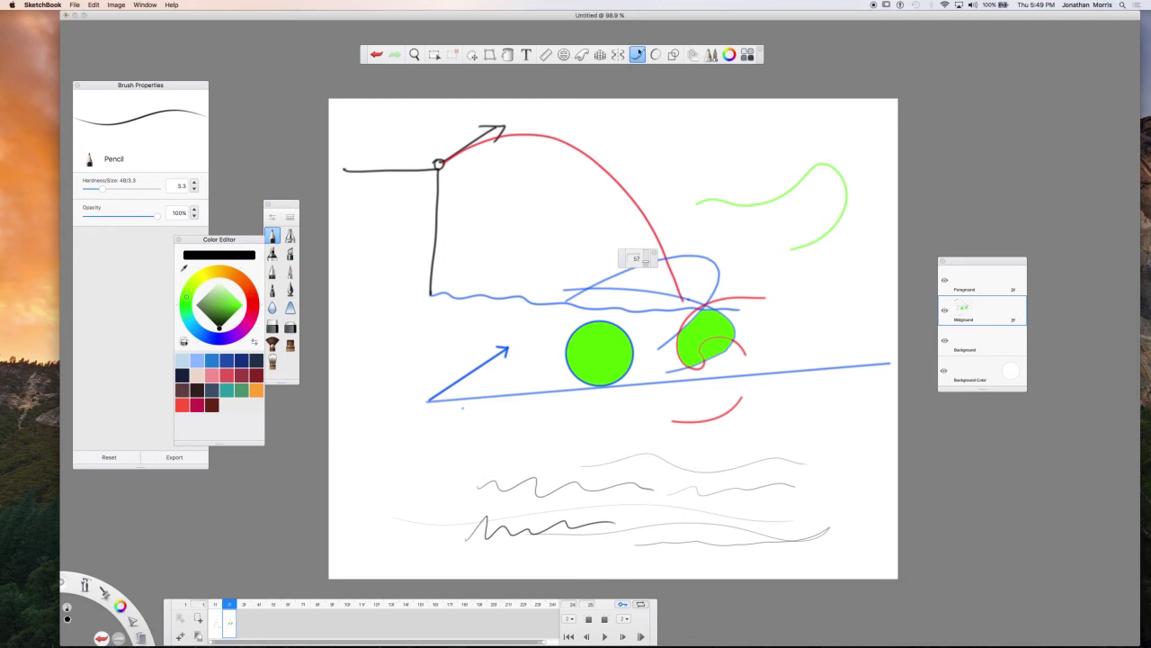
{"action": "left_click", "coordinate": [638, 54]}
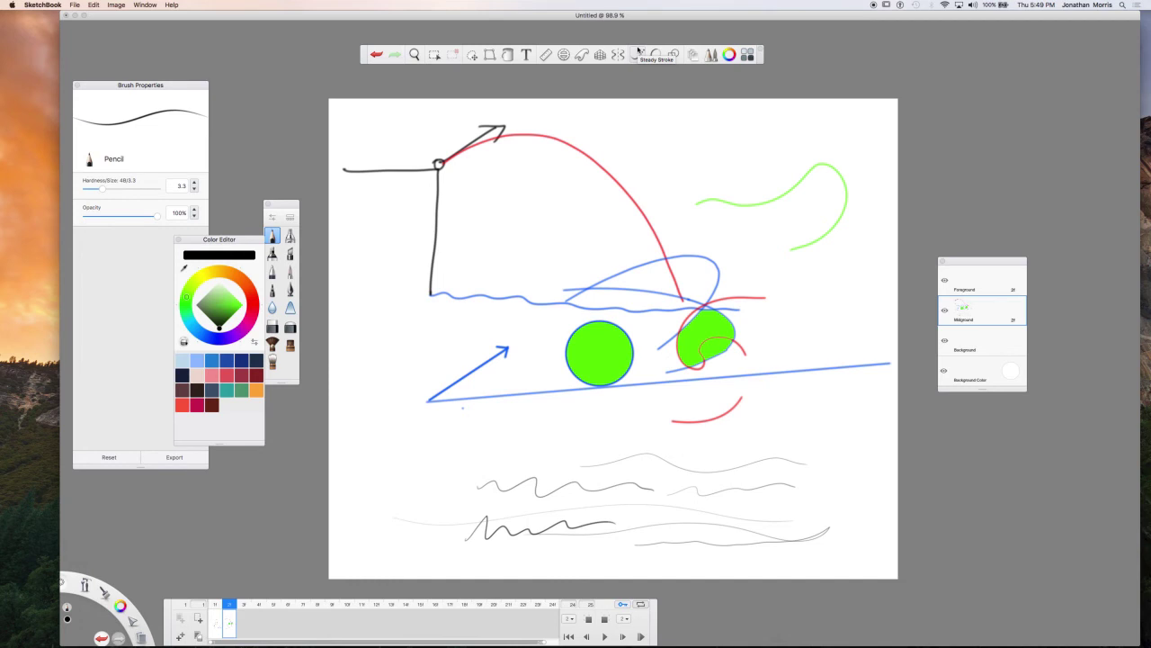
Choose red on the hue ring and move to the blank frame 3.
{"action": "left_click_drag", "start_coordinate": [230, 247], "coordinate": [367, 299]}
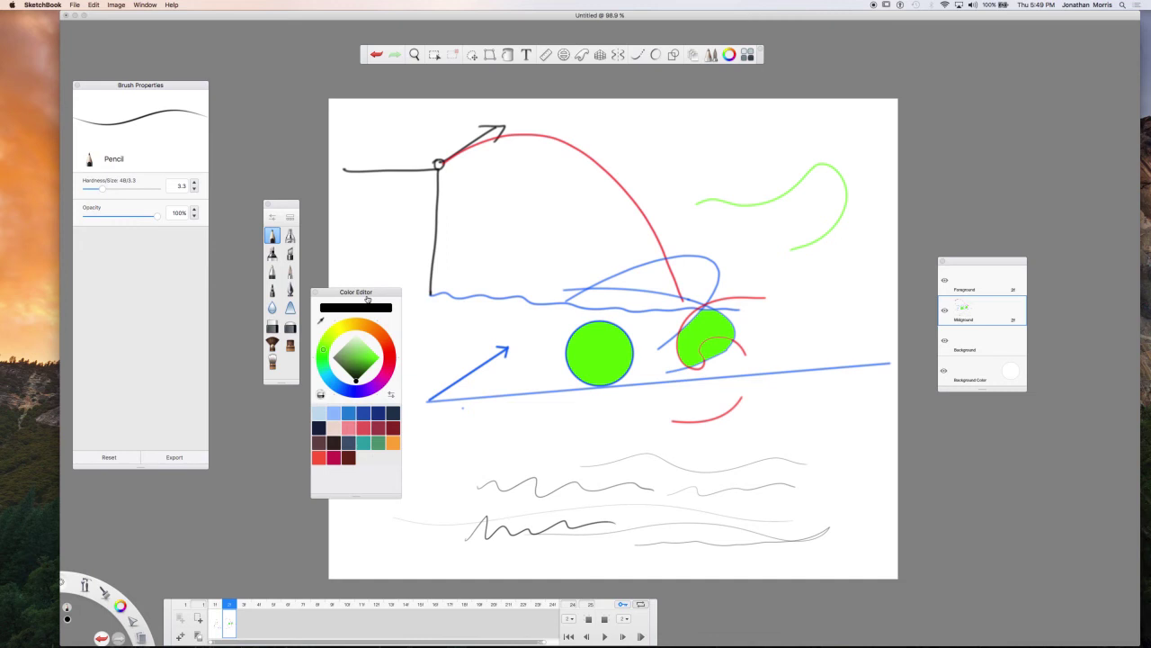
{"action": "mouse_move", "coordinate": [387, 374]}
{"action": "left_mouse_down"}
{"action": "mouse_move", "coordinate": [390, 344]}
{"action": "mouse_move", "coordinate": [324, 349]}
{"action": "mouse_move", "coordinate": [385, 374]}
{"action": "mouse_move", "coordinate": [365, 392]}
{"action": "mouse_move", "coordinate": [353, 332]}
{"action": "mouse_move", "coordinate": [358, 393]}
{"action": "mouse_move", "coordinate": [378, 389]}
{"action": "mouse_move", "coordinate": [379, 348]}
{"action": "left_mouse_up"}
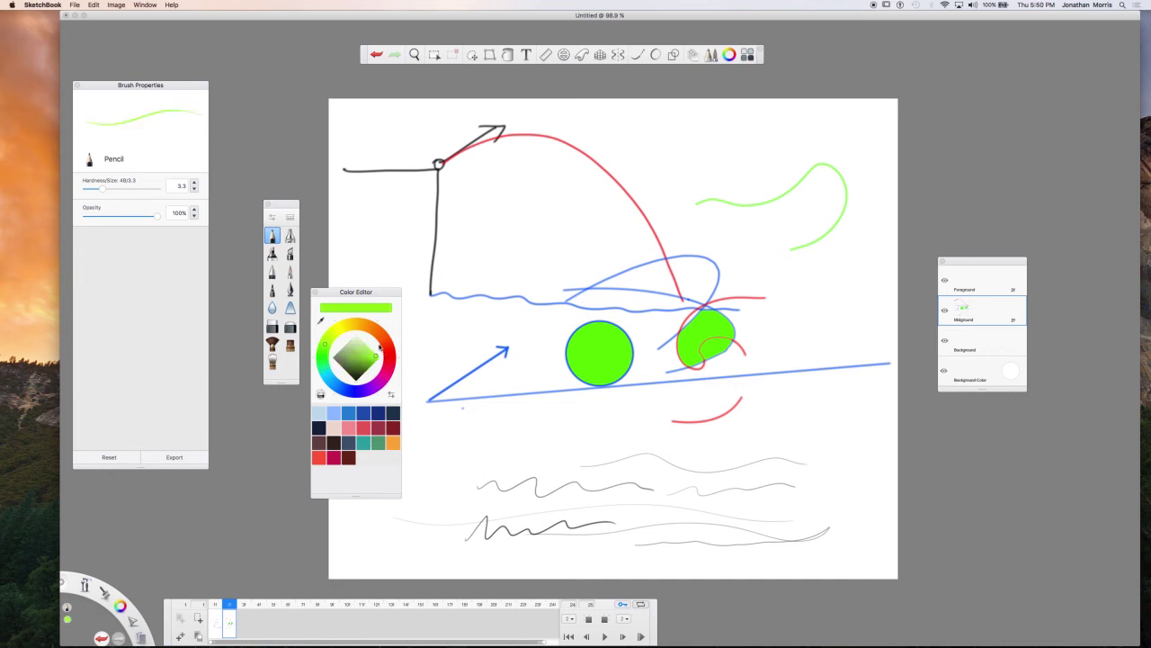
{"action": "left_click", "coordinate": [390, 360]}
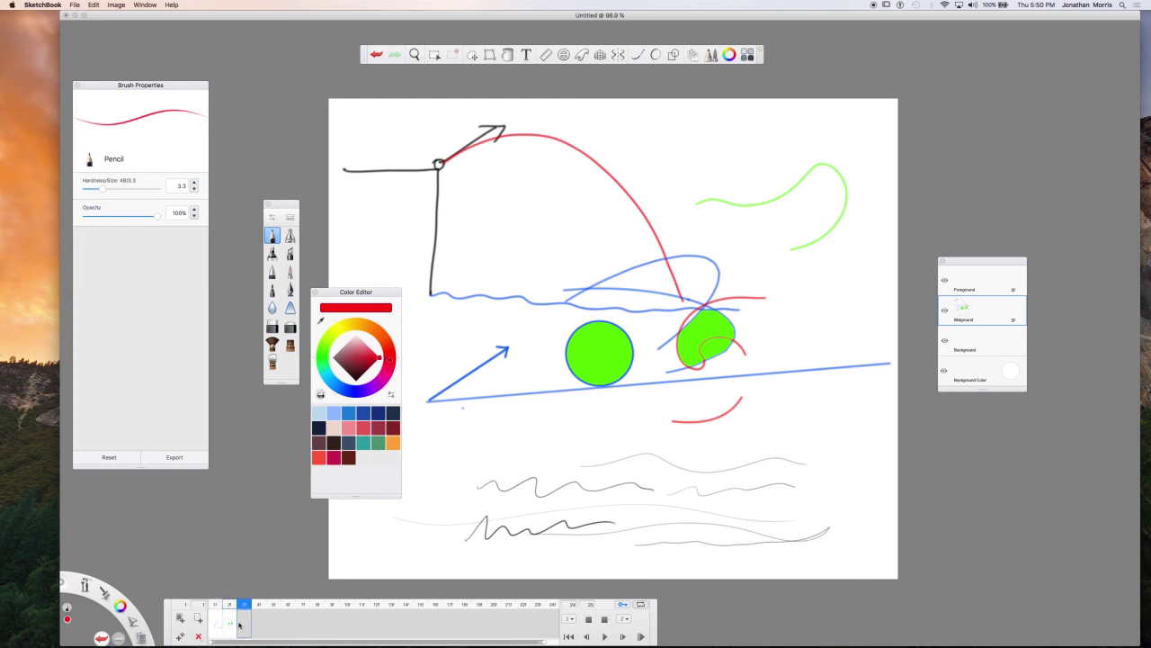
{"action": "left_click", "coordinate": [182, 620]}
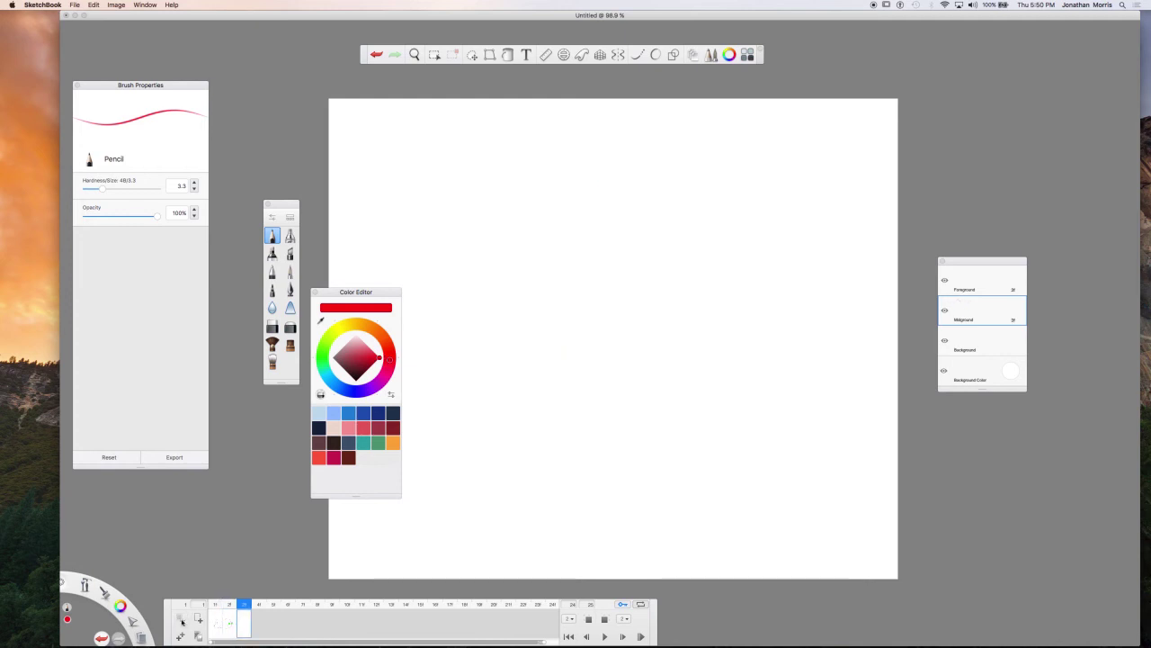
Pick black and handwrite ΣF = ma at the top of the frame.
{"action": "left_click_drag", "start_coordinate": [374, 294], "coordinate": [358, 293]}
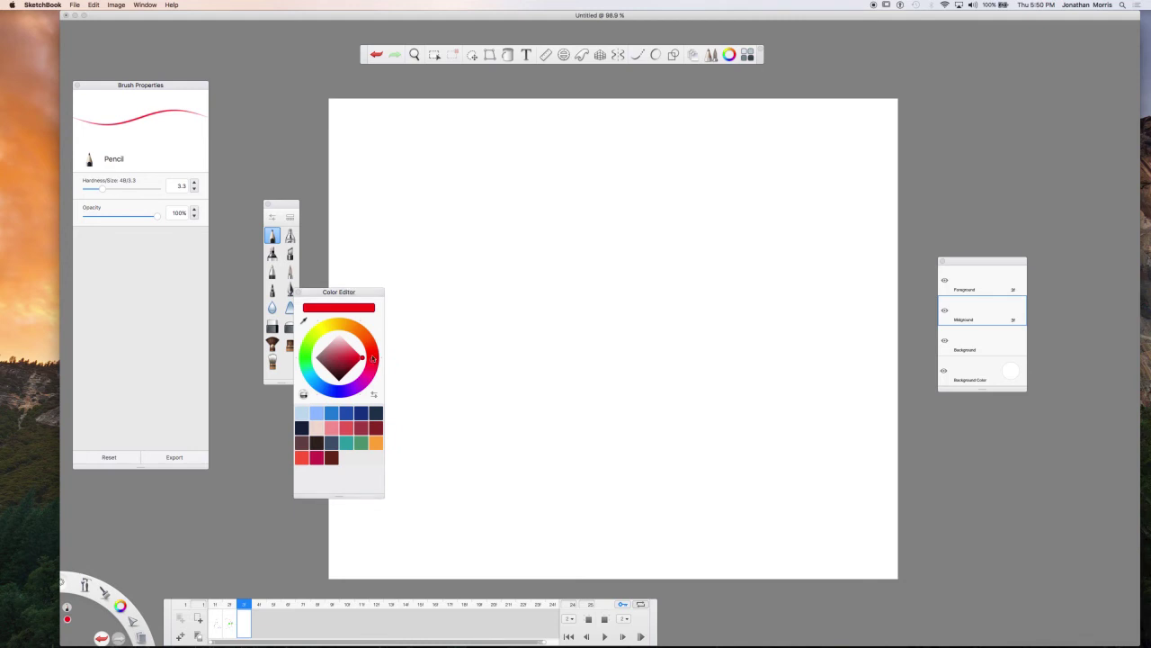
{"action": "left_click", "coordinate": [350, 369]}
{"action": "left_click", "coordinate": [338, 385]}
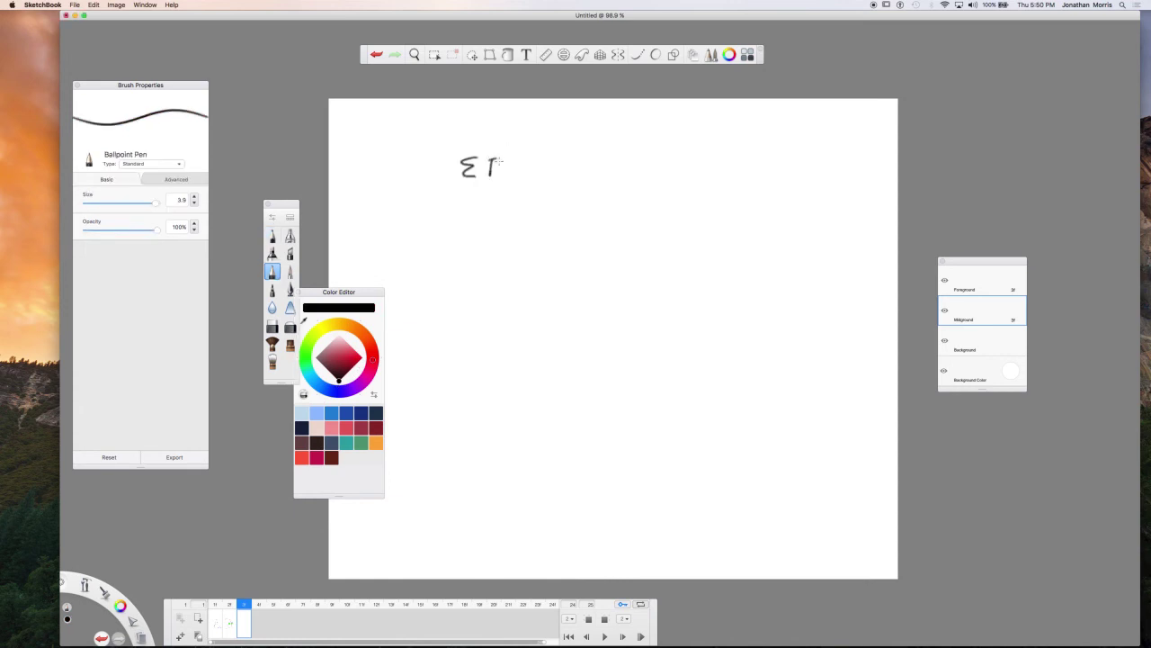
{"action": "left_click_drag", "start_coordinate": [491, 168], "coordinate": [529, 170]}
{"action": "mouse_move", "coordinate": [534, 174]}
{"action": "left_mouse_down"}
{"action": "mouse_move", "coordinate": [541, 163]}
{"action": "mouse_move", "coordinate": [552, 175]}
{"action": "left_mouse_up"}
{"action": "left_click_drag", "start_coordinate": [565, 166], "coordinate": [567, 174]}
Write T − m1g = m1a1 and m2g − T = m2a2 below it, then pick red.
{"action": "mouse_move", "coordinate": [414, 203]}
{"action": "left_mouse_down"}
{"action": "mouse_move", "coordinate": [471, 214]}
{"action": "mouse_move", "coordinate": [463, 217]}
{"action": "mouse_move", "coordinate": [486, 230]}
{"action": "mouse_move", "coordinate": [480, 219]}
{"action": "mouse_move", "coordinate": [522, 217]}
{"action": "left_mouse_up"}
{"action": "mouse_move", "coordinate": [531, 223]}
{"action": "left_mouse_down"}
{"action": "mouse_move", "coordinate": [540, 213]}
{"action": "mouse_move", "coordinate": [546, 224]}
{"action": "left_mouse_up"}
{"action": "left_click_drag", "start_coordinate": [559, 212], "coordinate": [564, 223]}
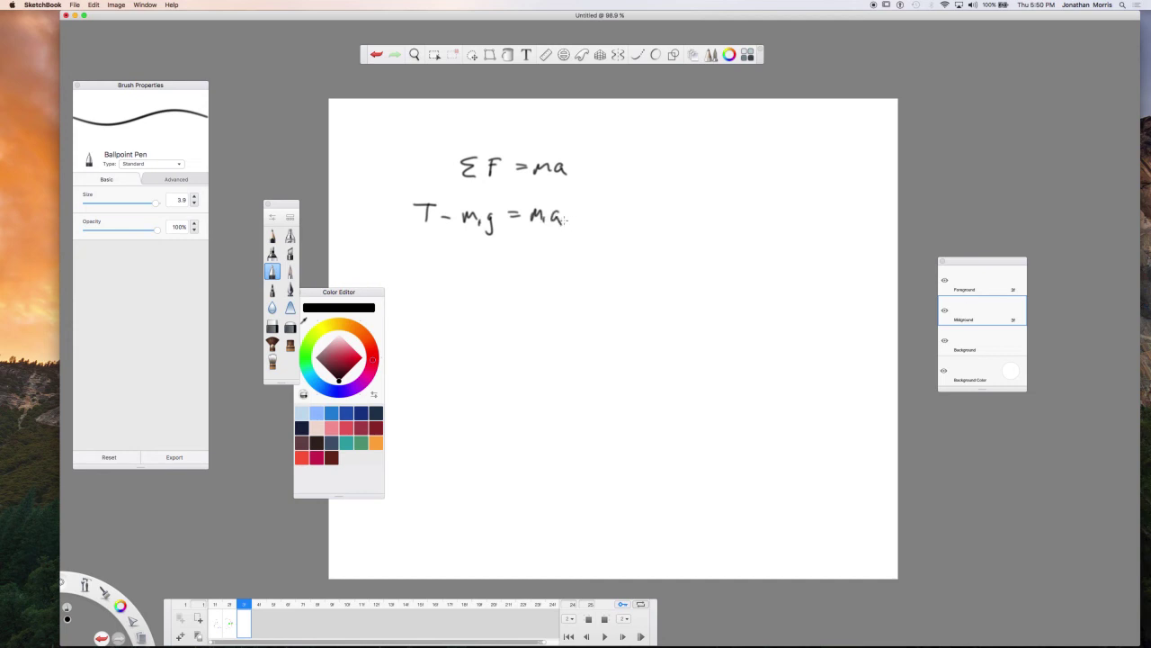
{"action": "left_click_drag", "start_coordinate": [567, 219], "coordinate": [566, 226]}
{"action": "mouse_move", "coordinate": [647, 217]}
{"action": "left_mouse_down"}
{"action": "mouse_move", "coordinate": [673, 214]}
{"action": "mouse_move", "coordinate": [685, 225]}
{"action": "mouse_move", "coordinate": [675, 240]}
{"action": "mouse_move", "coordinate": [671, 216]}
{"action": "mouse_move", "coordinate": [716, 196]}
{"action": "mouse_move", "coordinate": [710, 220]}
{"action": "mouse_move", "coordinate": [737, 205]}
{"action": "left_mouse_up"}
{"action": "left_click_drag", "start_coordinate": [725, 212], "coordinate": [798, 224]}
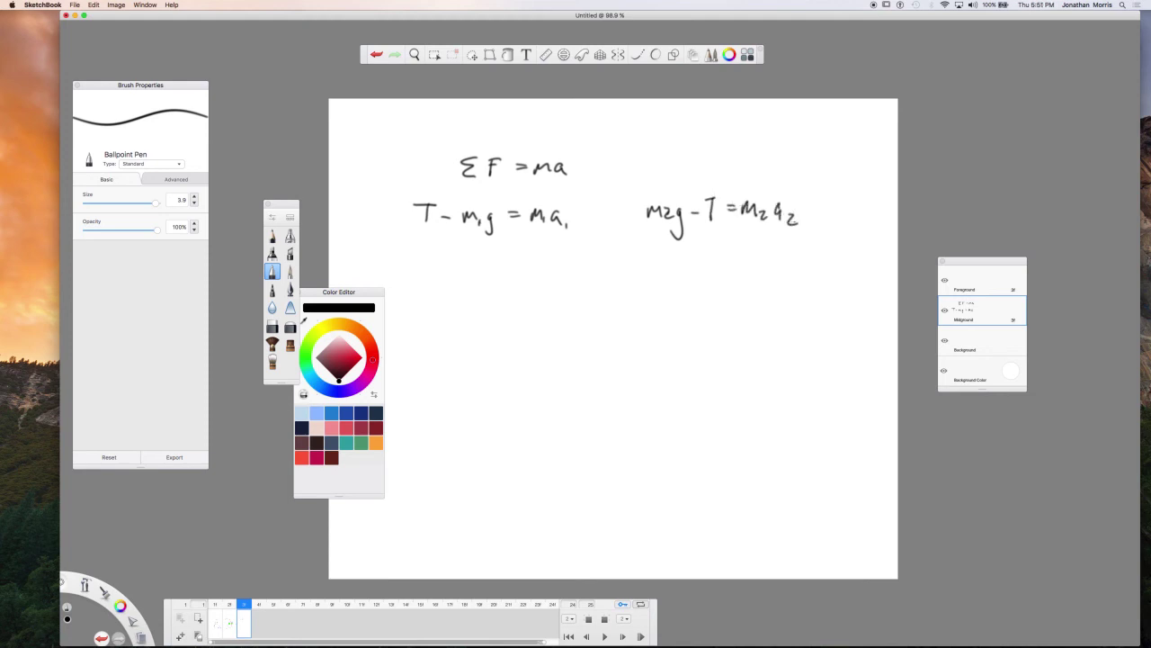
{"action": "left_click", "coordinate": [363, 359]}
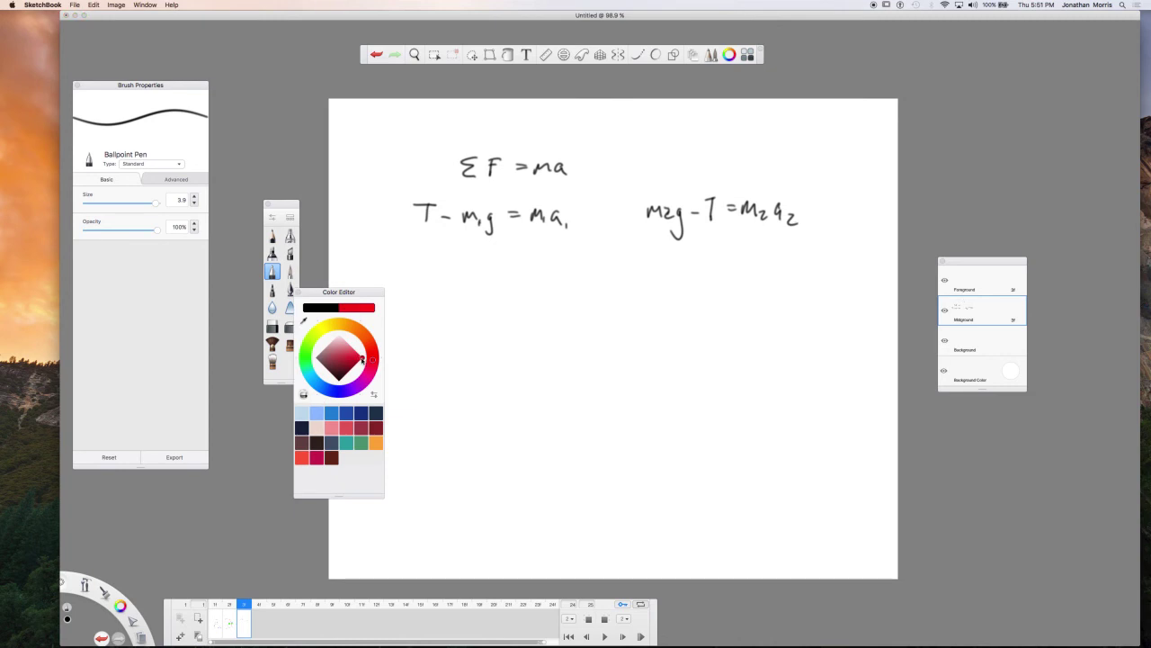
Underline the T in both equations in red, then return to black.
{"action": "left_click_drag", "start_coordinate": [408, 229], "coordinate": [433, 231]}
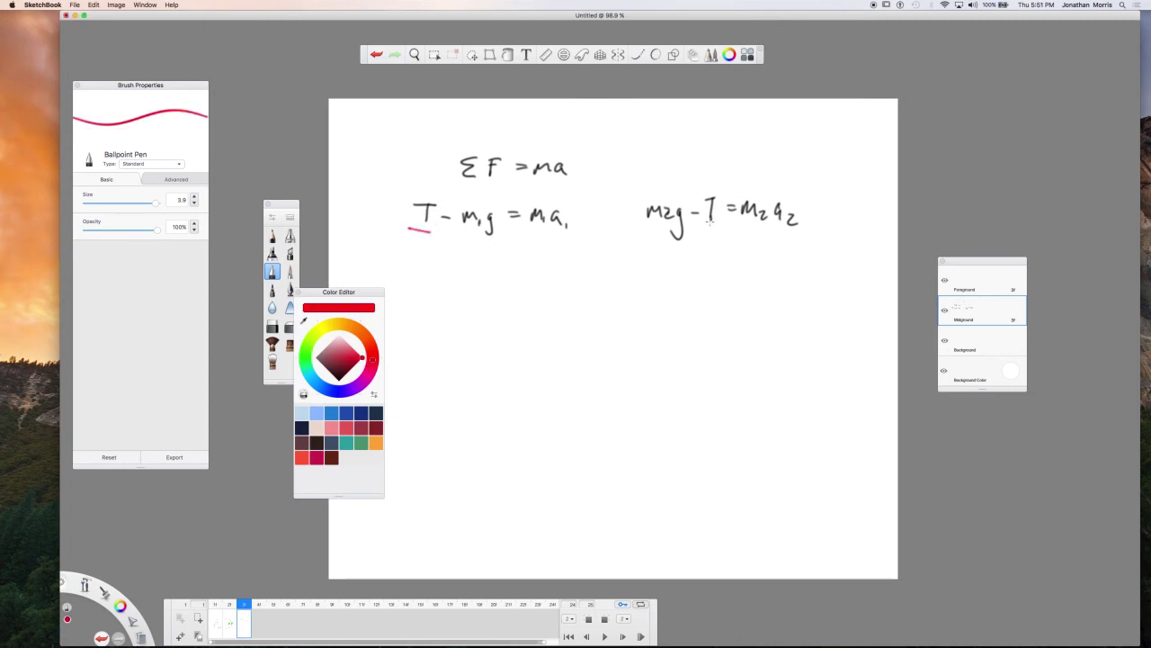
{"action": "left_click_drag", "start_coordinate": [703, 224], "coordinate": [722, 225]}
{"action": "left_click", "coordinate": [353, 373]}
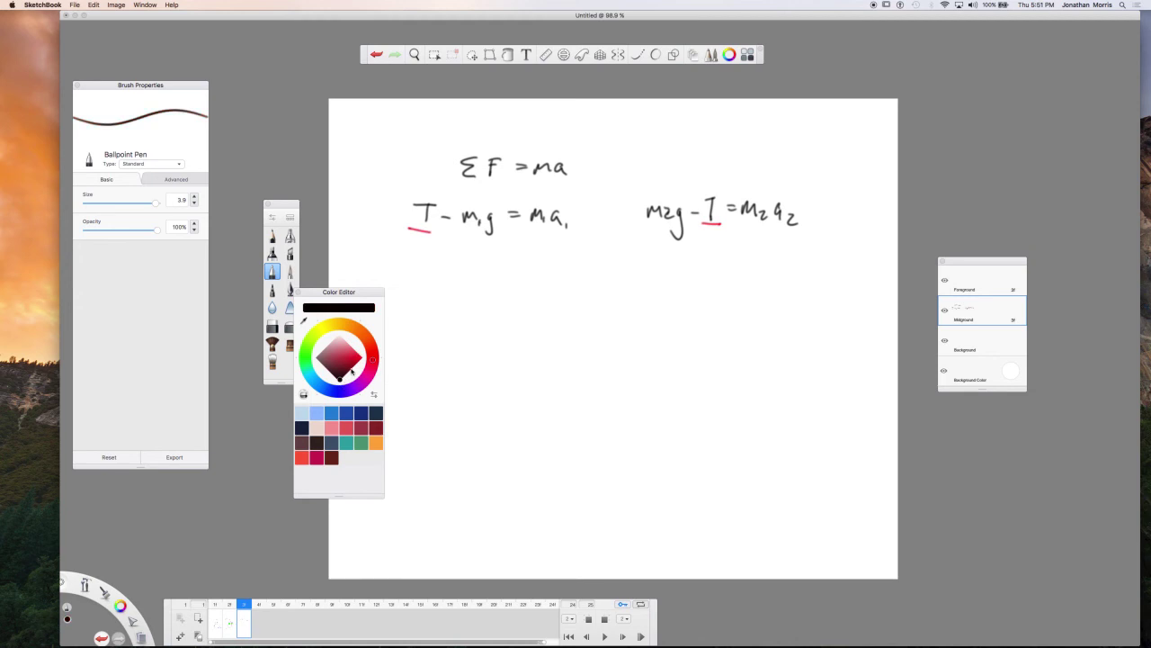
Select the m2g − T = m2a2 equation and move it beneath the first equation.
{"action": "left_click", "coordinate": [435, 55]}
{"action": "left_click_drag", "start_coordinate": [636, 195], "coordinate": [820, 248]}
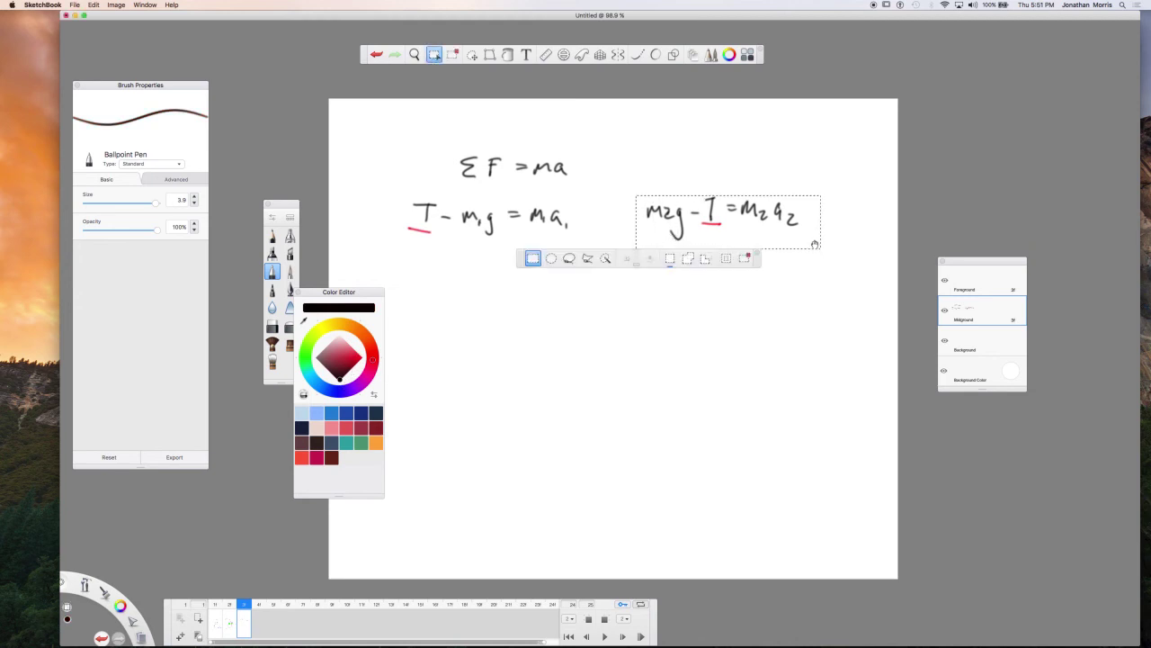
{"action": "left_click", "coordinate": [471, 55]}
{"action": "left_click_drag", "start_coordinate": [724, 268], "coordinate": [492, 314]}
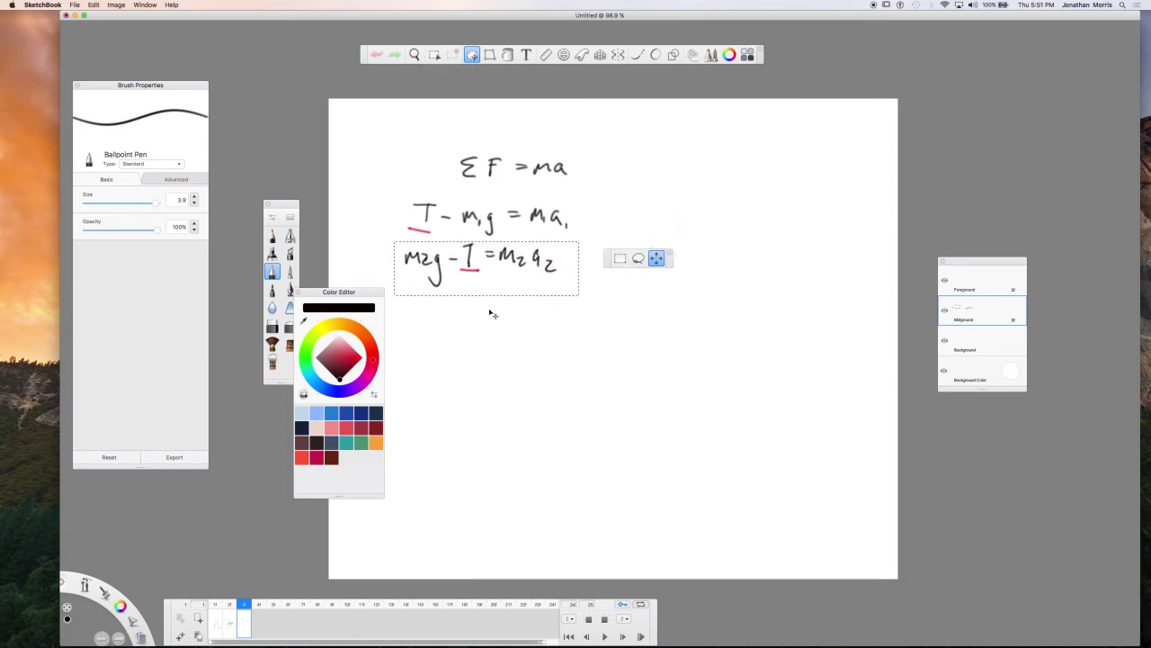
{"action": "key", "text": "Return"}
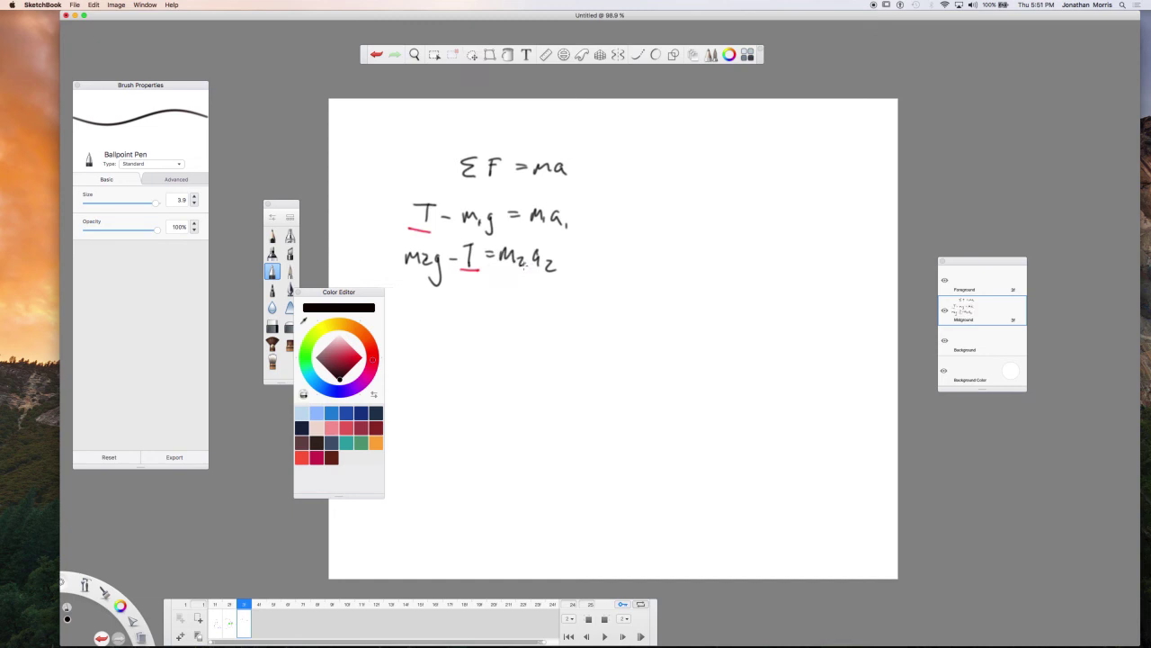
Draw a summing line with a plus sign under the equations, then circle both T terms in red.
{"action": "left_click_drag", "start_coordinate": [366, 285], "coordinate": [589, 292]}
{"action": "left_click_drag", "start_coordinate": [380, 270], "coordinate": [380, 286]}
{"action": "left_click_drag", "start_coordinate": [372, 279], "coordinate": [389, 278]}
{"action": "left_click", "coordinate": [362, 358]}
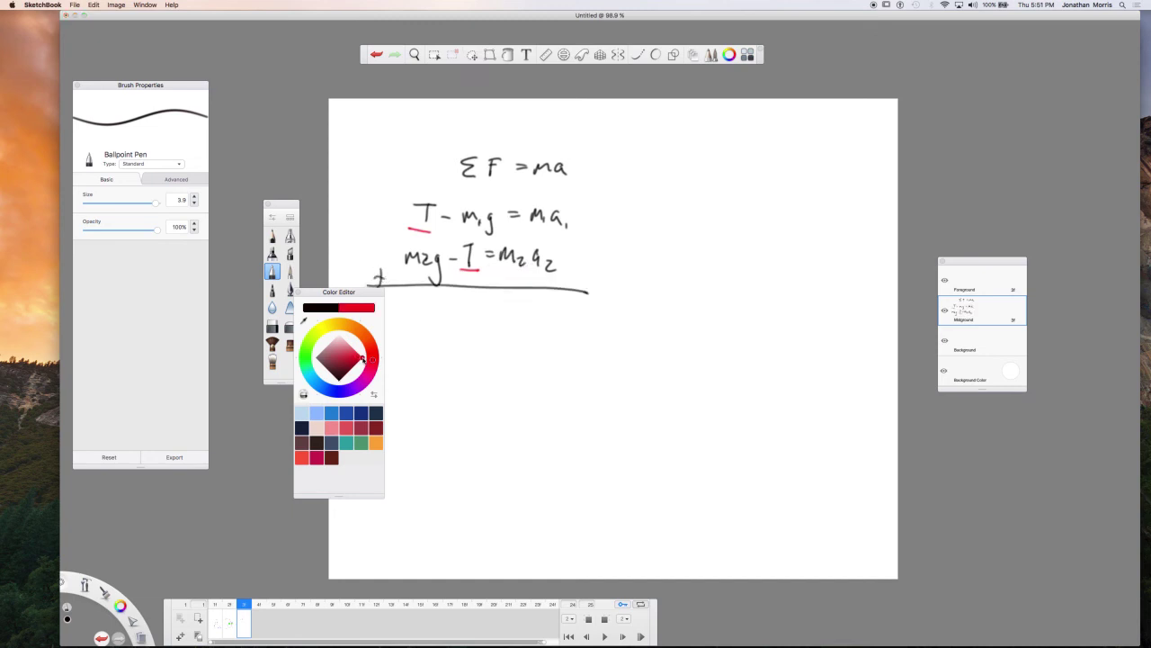
{"action": "mouse_move", "coordinate": [424, 187]}
{"action": "left_mouse_down"}
{"action": "mouse_move", "coordinate": [426, 231]}
{"action": "mouse_move", "coordinate": [481, 281]}
{"action": "mouse_move", "coordinate": [483, 260]}
{"action": "mouse_move", "coordinate": [420, 184]}
{"action": "mouse_move", "coordinate": [475, 227]}
{"action": "mouse_move", "coordinate": [500, 280]}
{"action": "left_mouse_up"}
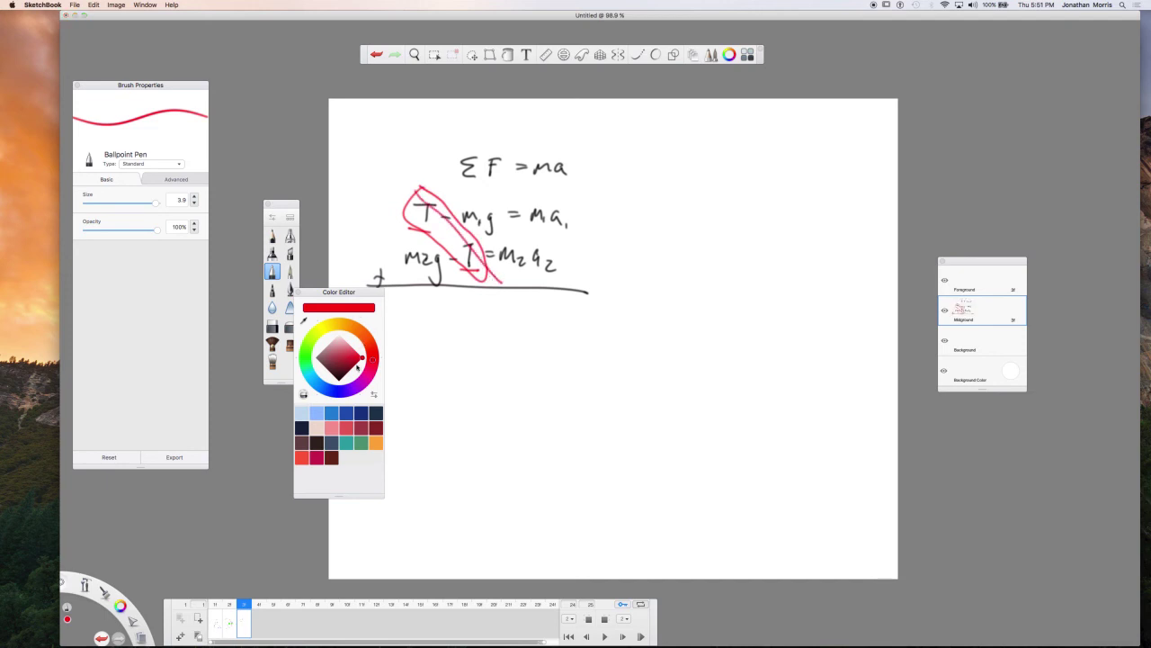
Darken the drawing colour from red down to black in the colour diamond.
{"action": "left_click", "coordinate": [355, 364]}
{"action": "mouse_move", "coordinate": [355, 364]}
{"action": "left_mouse_down"}
{"action": "mouse_move", "coordinate": [339, 381]}
{"action": "mouse_move", "coordinate": [338, 335]}
{"action": "mouse_move", "coordinate": [361, 358]}
{"action": "mouse_move", "coordinate": [320, 360]}
{"action": "mouse_move", "coordinate": [345, 362]}
{"action": "mouse_move", "coordinate": [324, 365]}
{"action": "mouse_move", "coordinate": [342, 343]}
{"action": "mouse_move", "coordinate": [345, 360]}
{"action": "mouse_move", "coordinate": [368, 359]}
{"action": "left_mouse_up"}
{"action": "left_click", "coordinate": [341, 379]}
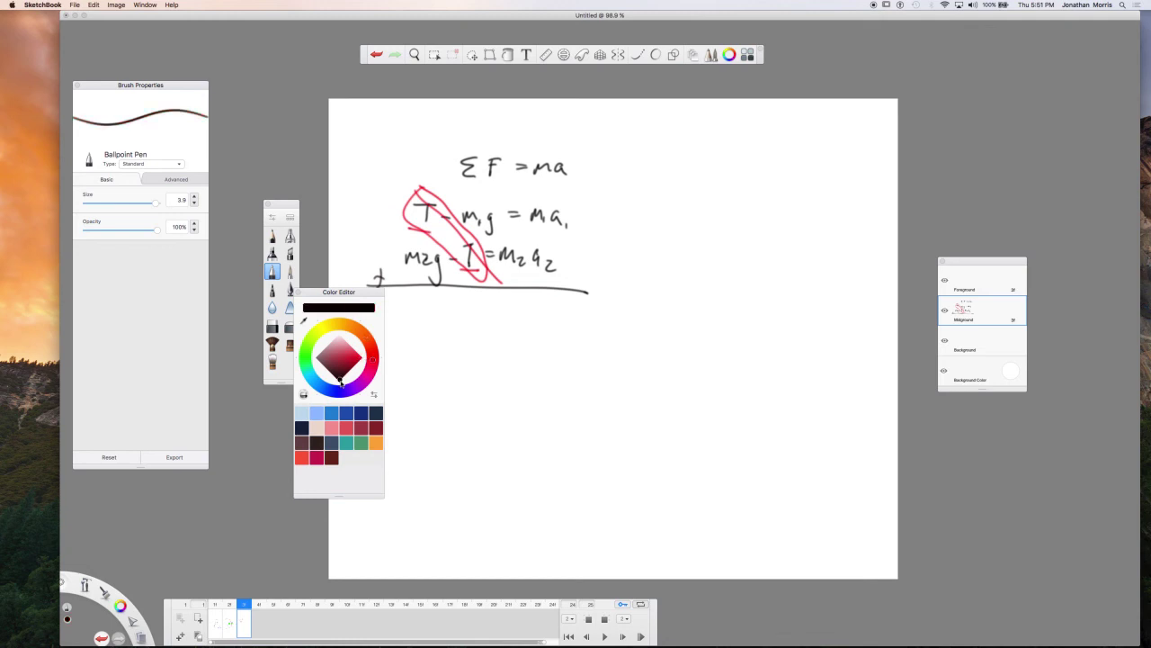
Set bright blue and draw a short stroke right of the equations.
{"action": "left_click", "coordinate": [362, 358]}
{"action": "left_click", "coordinate": [338, 390]}
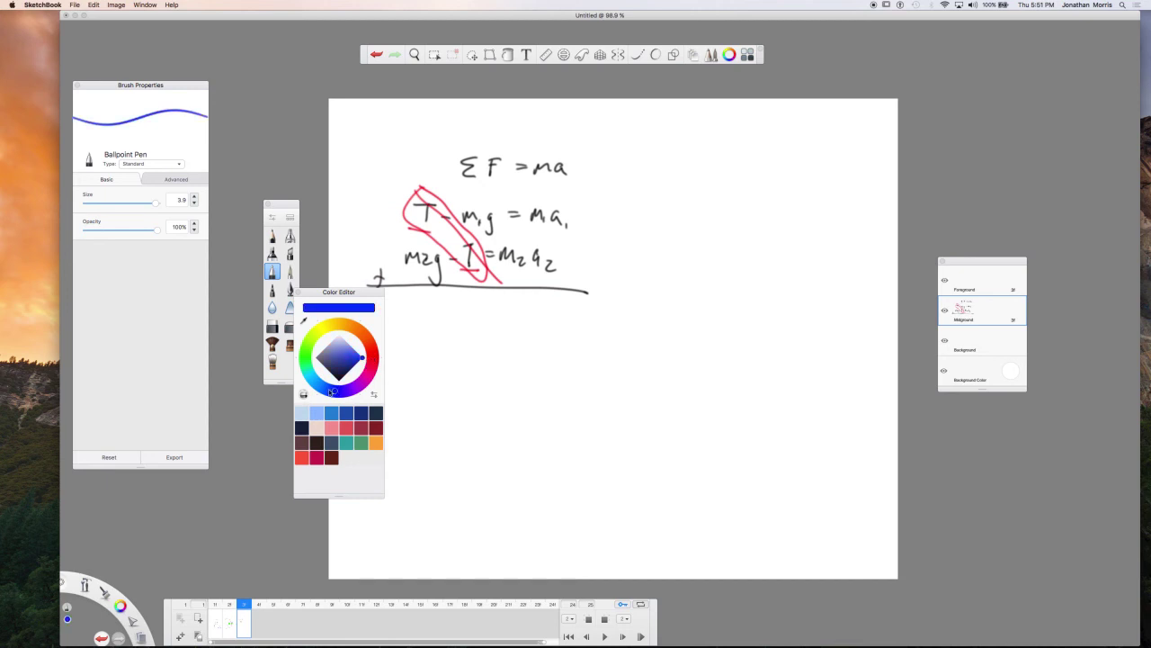
{"action": "left_click", "coordinate": [340, 379]}
{"action": "left_click", "coordinate": [361, 359]}
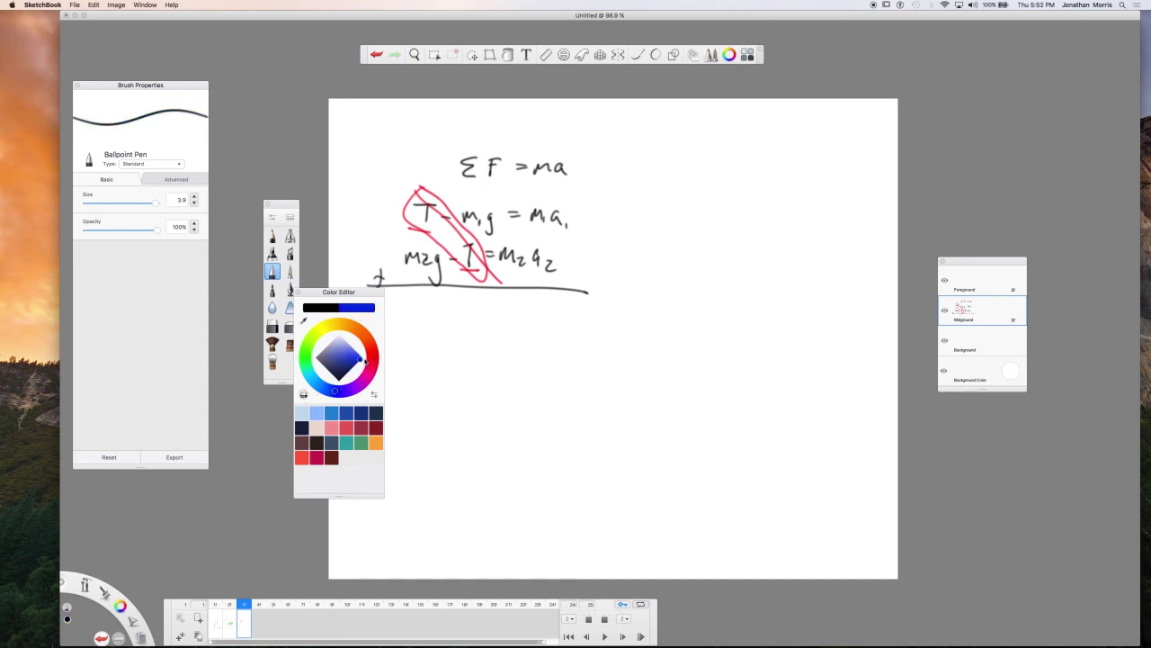
{"action": "left_click_drag", "start_coordinate": [635, 224], "coordinate": [722, 220]}
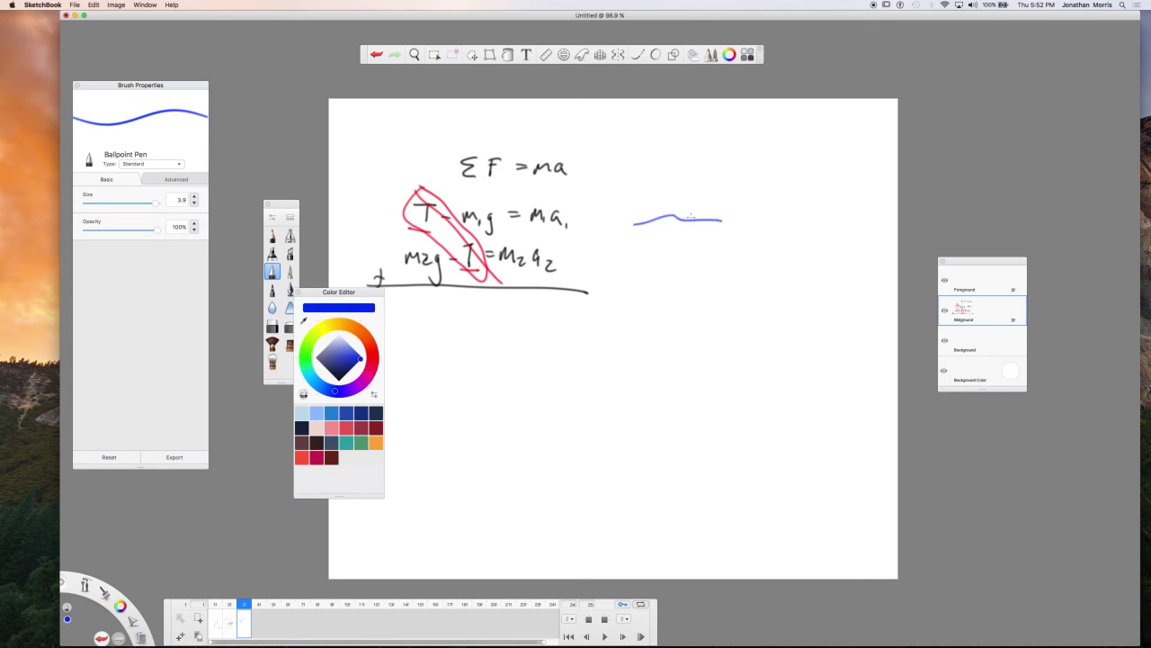
Draw a black stroke under the blue one and move the Color Editor aside.
{"action": "left_click", "coordinate": [340, 381]}
{"action": "left_click_drag", "start_coordinate": [652, 239], "coordinate": [745, 239]}
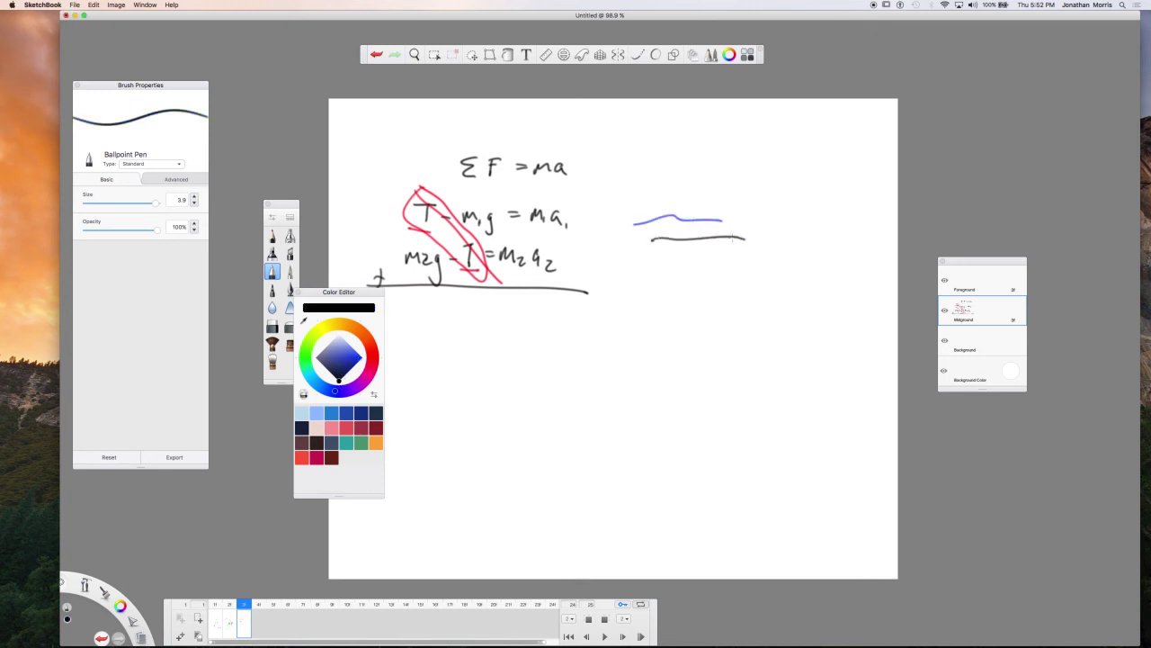
{"action": "left_click_drag", "start_coordinate": [346, 292], "coordinate": [363, 332]}
Try the hard and soft erasers across the test strokes, equations and sketch.
{"action": "key", "text": "e"}
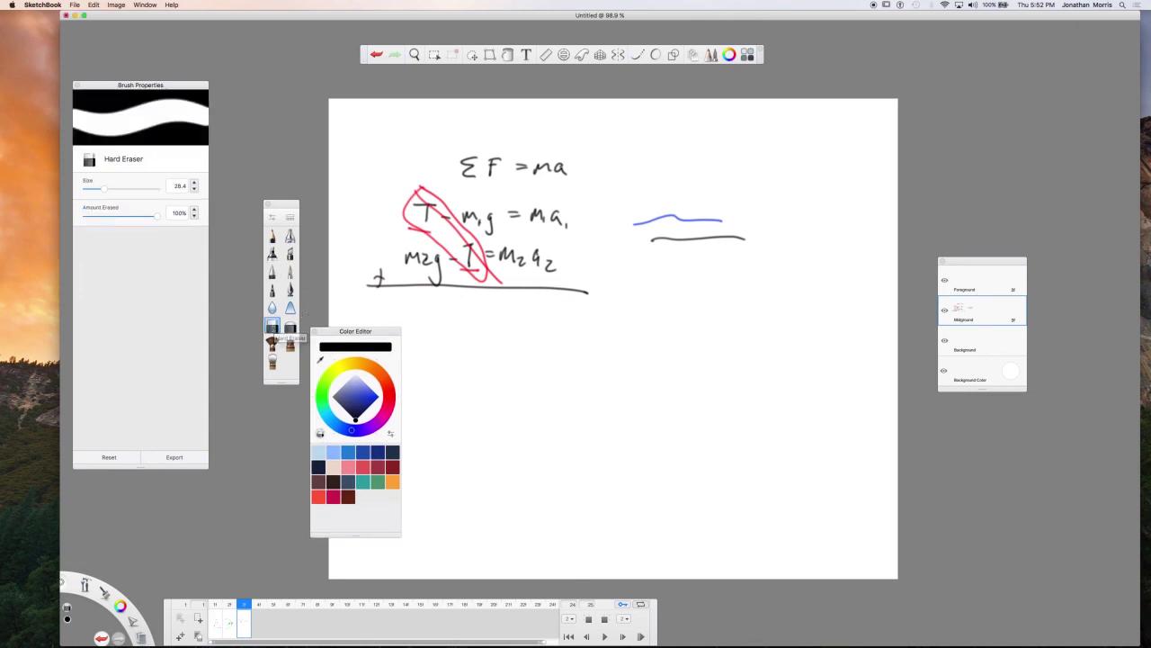
{"action": "left_click", "coordinate": [290, 328]}
{"action": "left_click", "coordinate": [272, 326]}
{"action": "left_click_drag", "start_coordinate": [685, 198], "coordinate": [677, 262]}
{"action": "left_click_drag", "start_coordinate": [565, 210], "coordinate": [453, 336]}
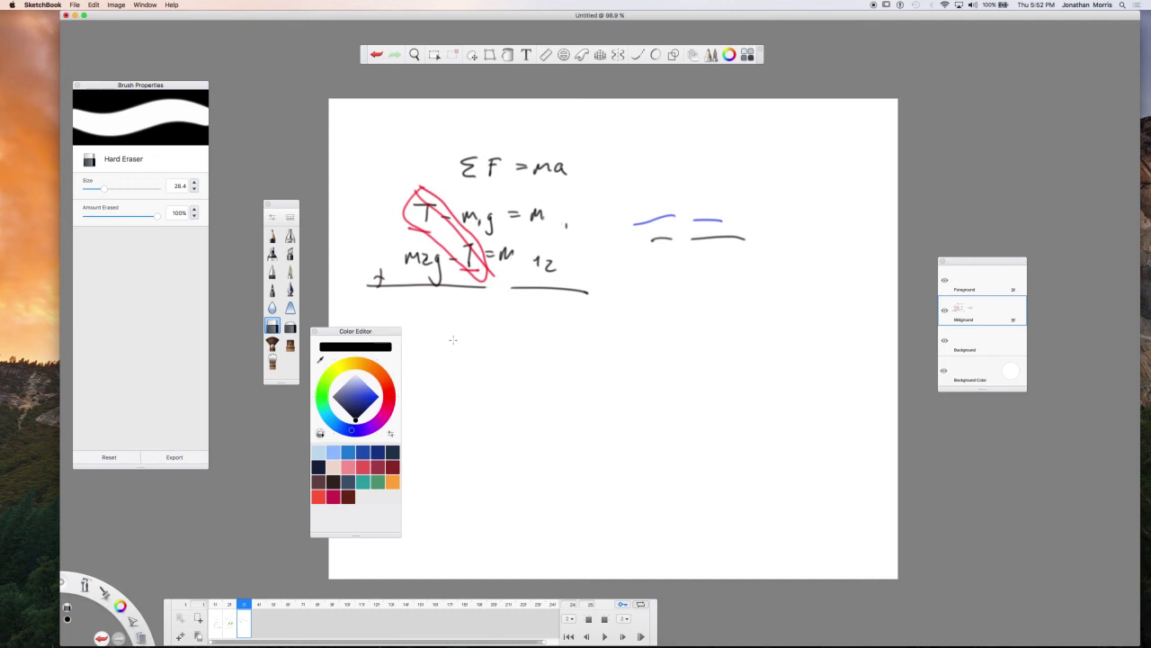
{"action": "key", "text": "e"}
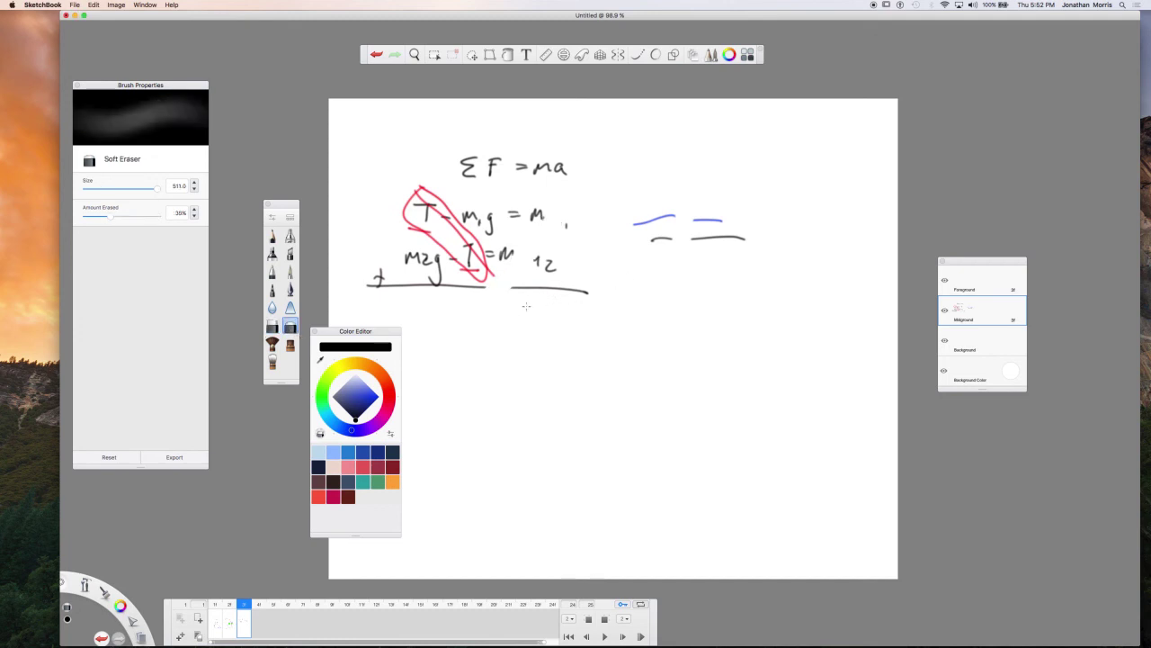
{"action": "mouse_move", "coordinate": [515, 314]}
{"action": "left_mouse_down"}
{"action": "mouse_move", "coordinate": [578, 229]}
{"action": "mouse_move", "coordinate": [649, 229]}
{"action": "left_mouse_up"}
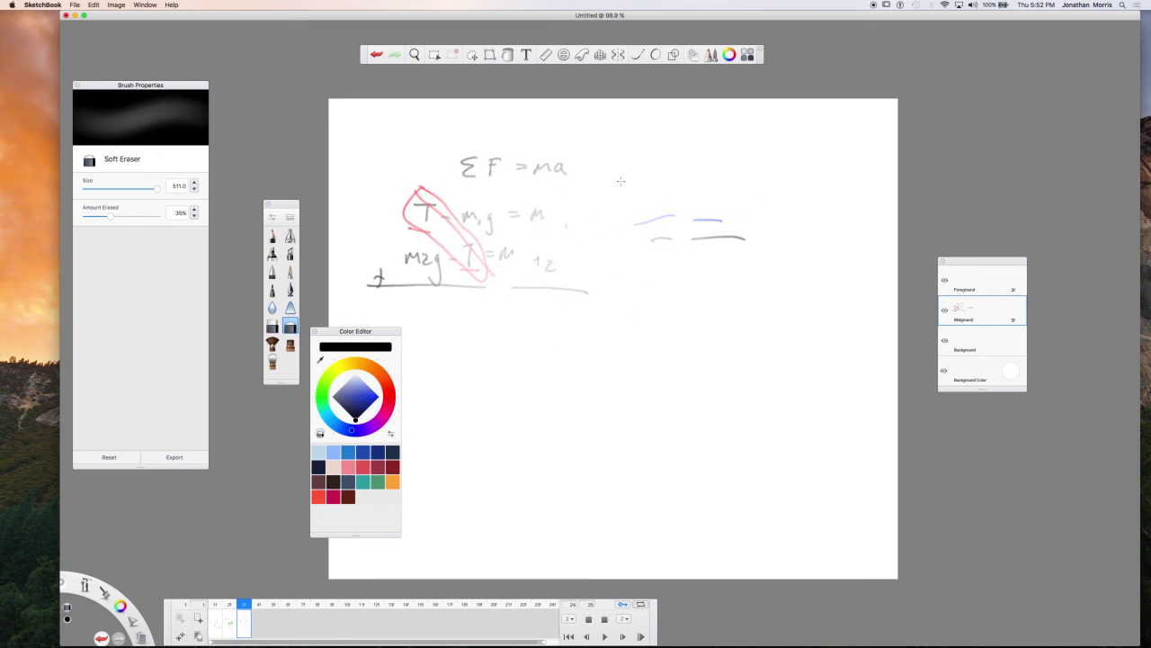
{"action": "left_click_drag", "start_coordinate": [621, 181], "coordinate": [614, 234]}
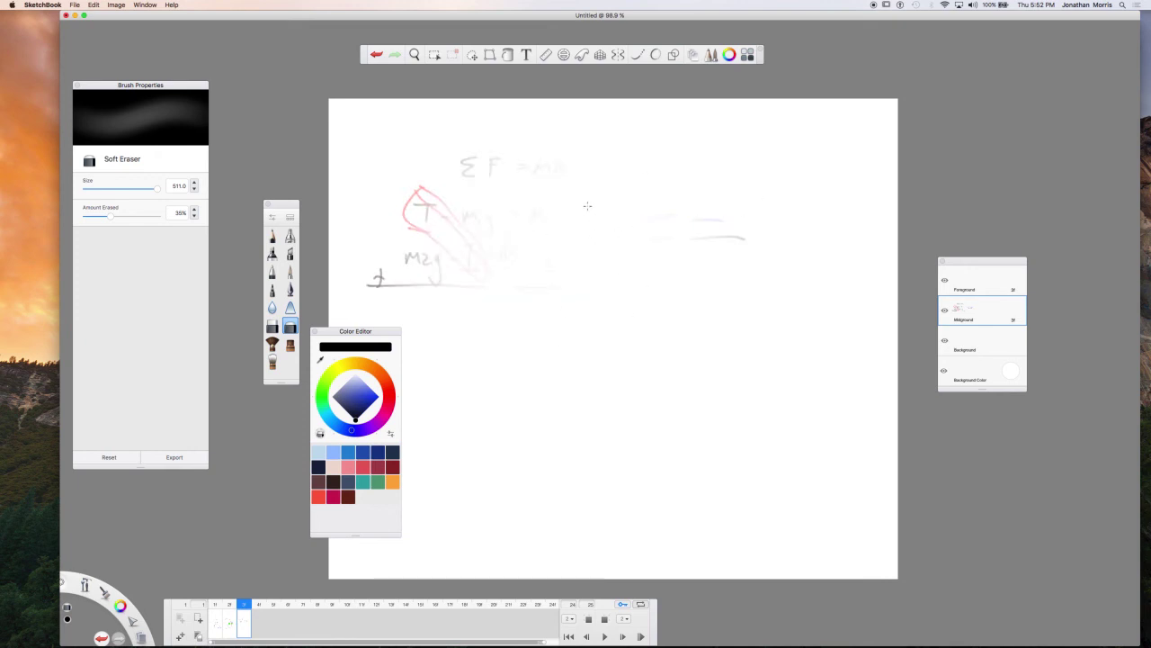
Undo four times until the test strokes are gone, then reselect the Hard Eraser.
{"action": "left_click", "coordinate": [377, 54]}
{"action": "left_click", "coordinate": [377, 54]}
{"action": "left_click", "coordinate": [377, 54]}
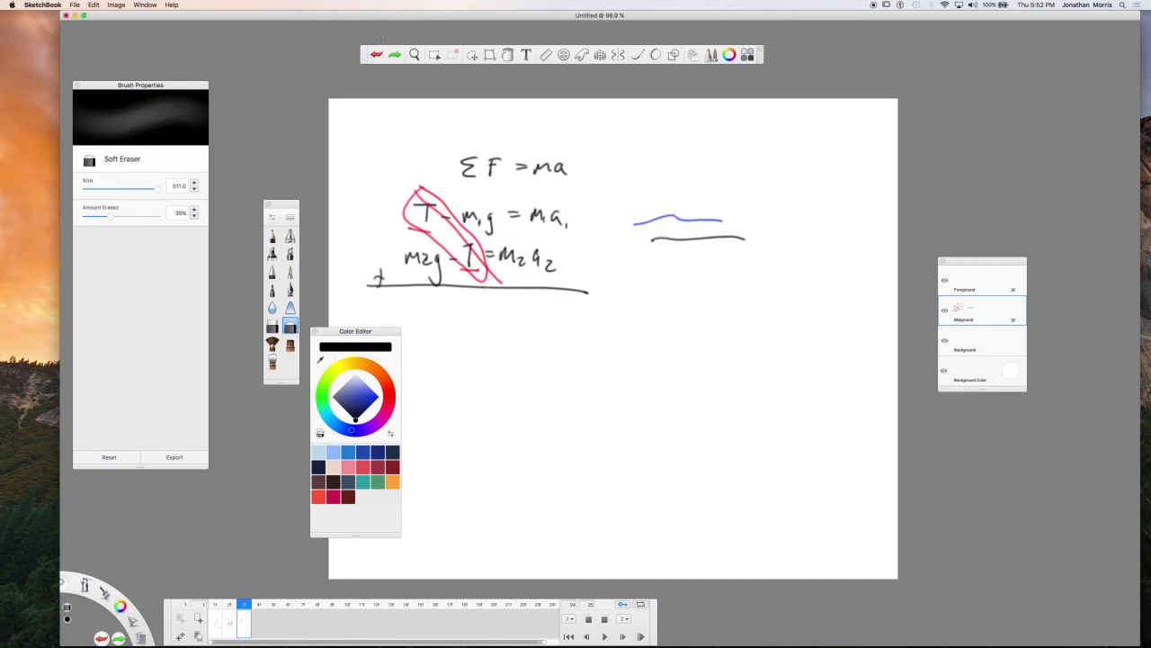
{"action": "left_click", "coordinate": [377, 54]}
{"action": "left_click", "coordinate": [273, 327]}
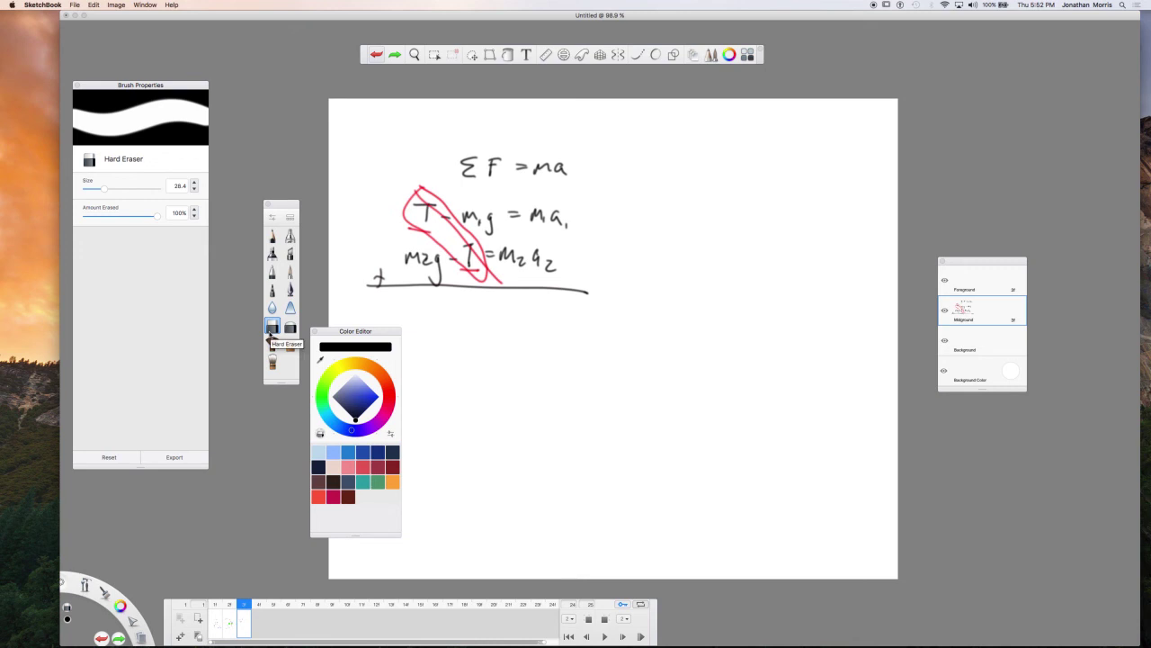
Browse the flipbook frames back to frame 1 and duplicate it as a new following frame.
{"action": "left_click", "coordinate": [259, 623]}
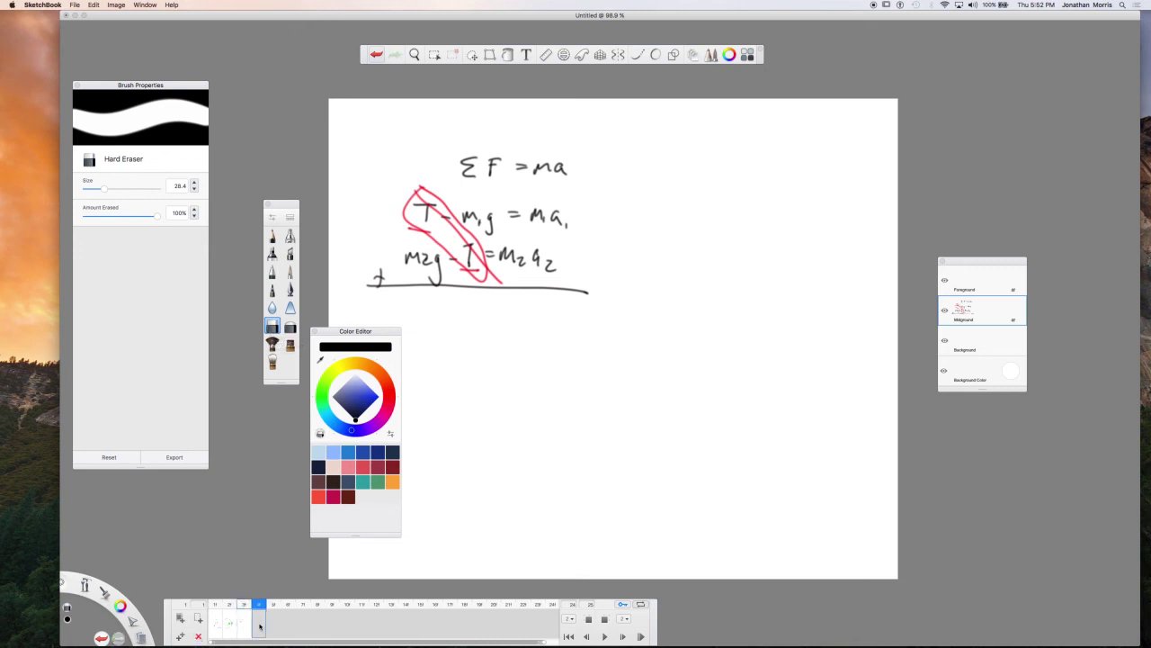
{"action": "left_click", "coordinate": [232, 627]}
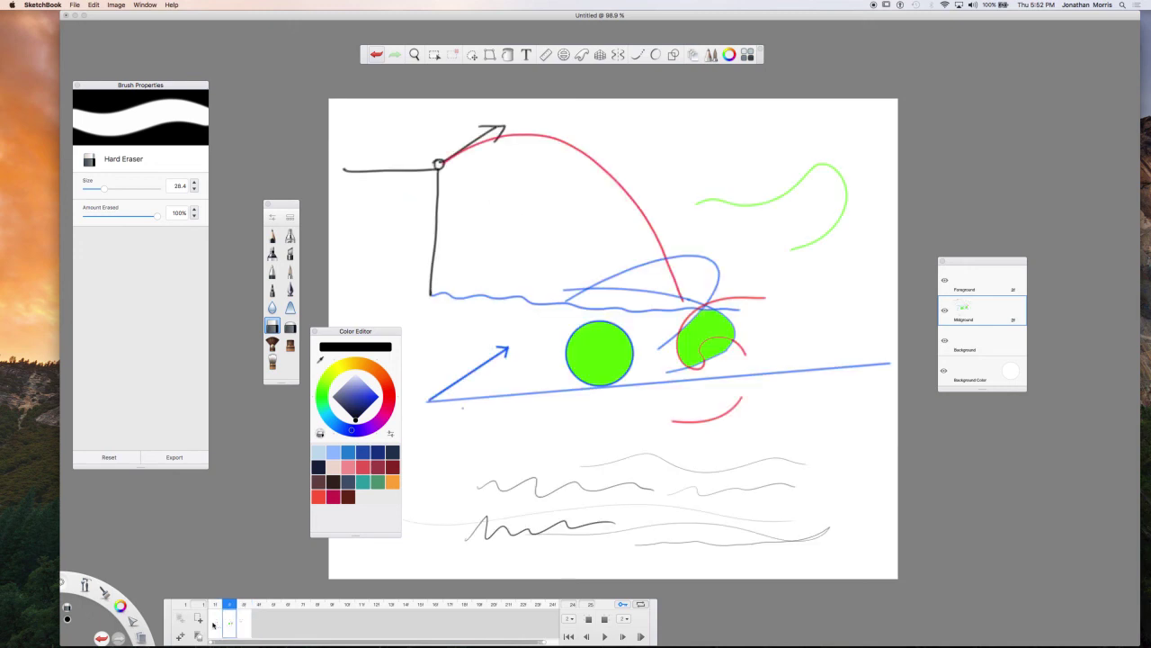
{"action": "left_click", "coordinate": [222, 630]}
{"action": "left_click", "coordinate": [230, 625]}
{"action": "left_click", "coordinate": [243, 625]}
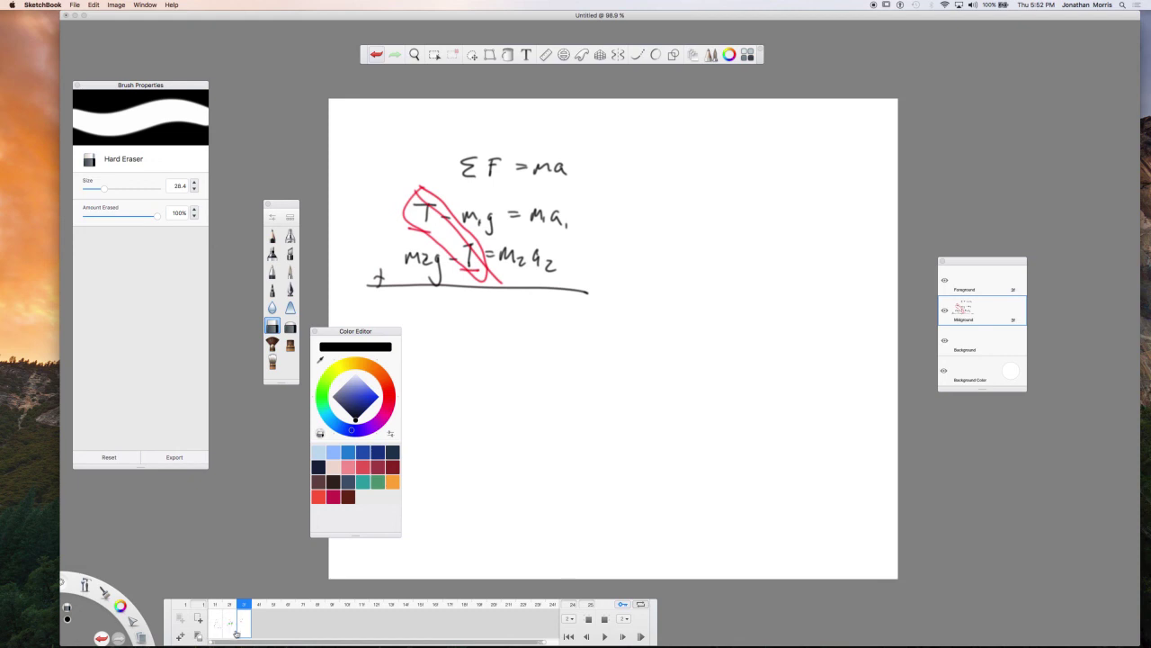
{"action": "left_click", "coordinate": [227, 621]}
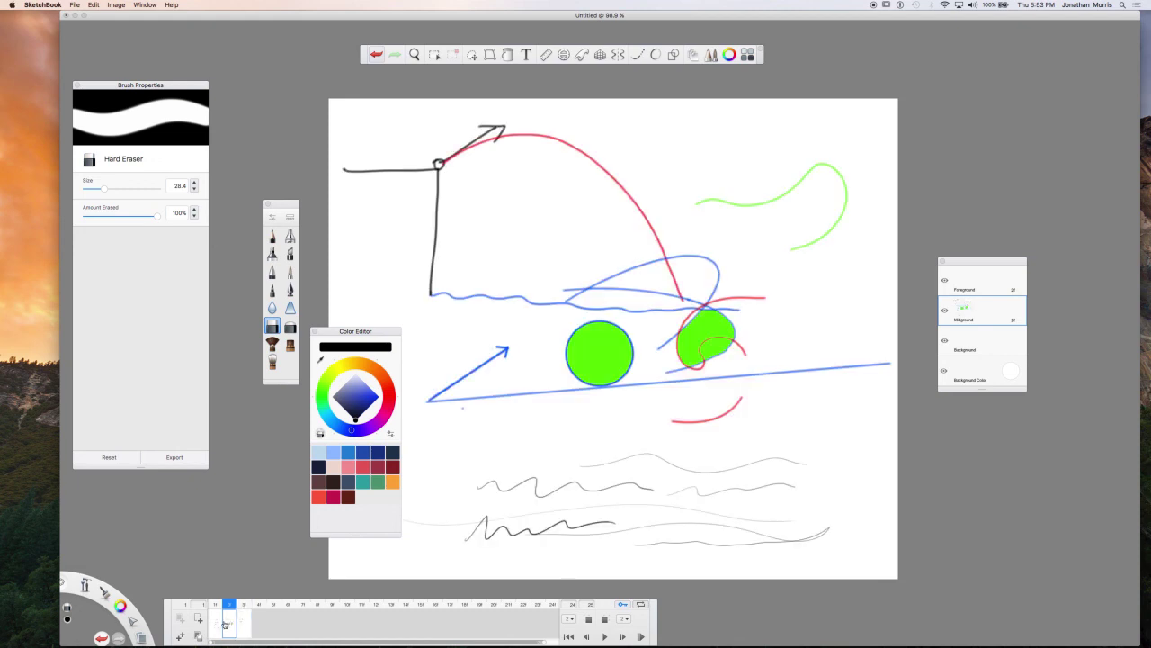
{"action": "left_click", "coordinate": [215, 620]}
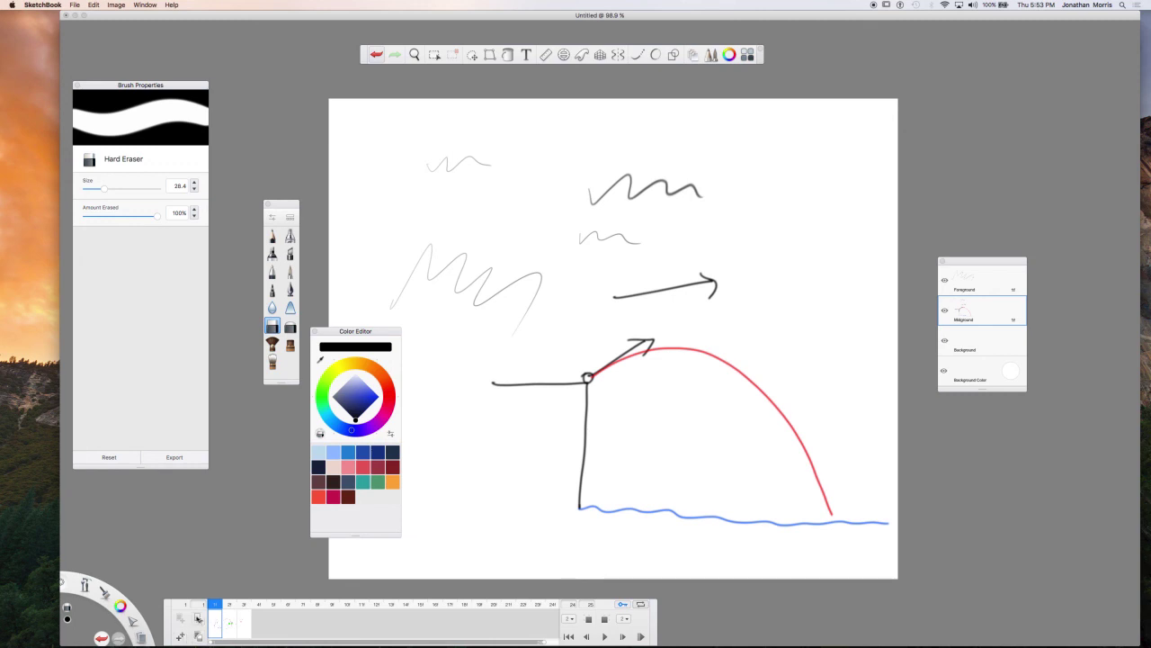
{"action": "left_click", "coordinate": [195, 618]}
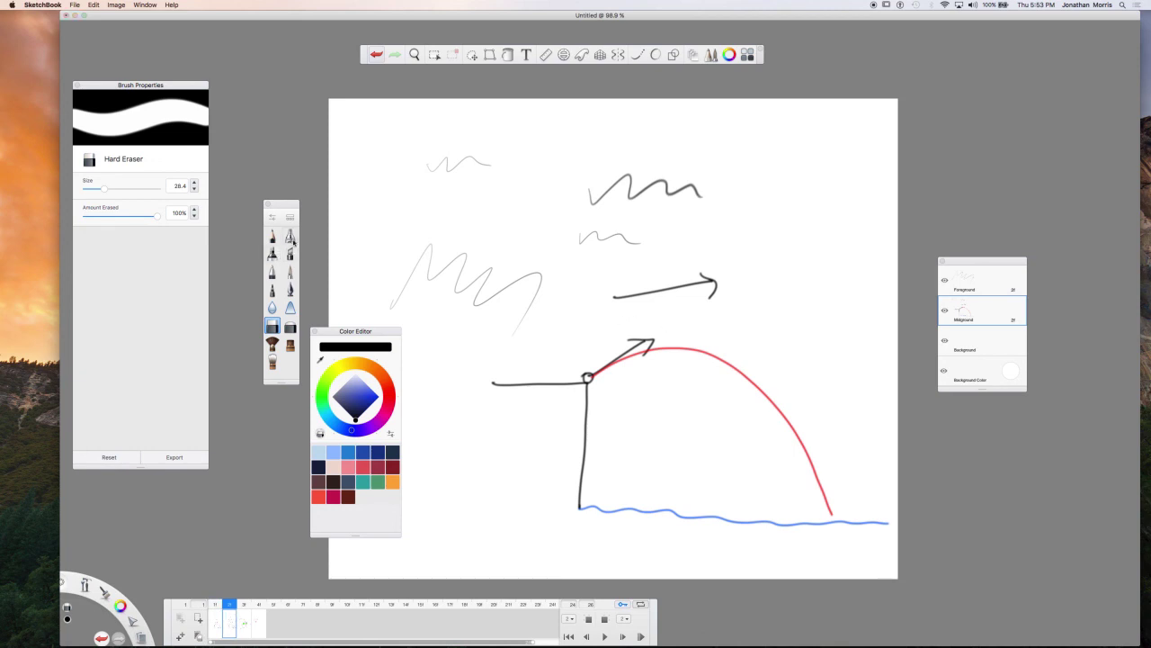
{"action": "left_click", "coordinate": [290, 235]}
Spray bright green airbrush glows at the kick point and arc landing spot, then go back a frame.
{"action": "left_click", "coordinate": [322, 395]}
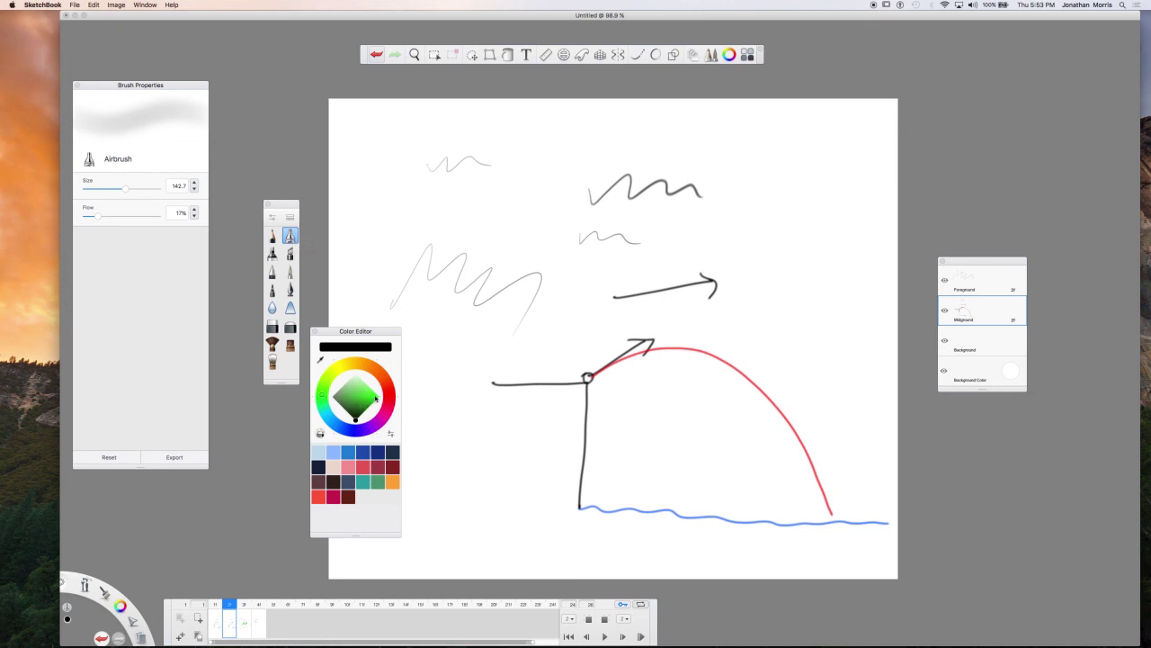
{"action": "left_click", "coordinate": [376, 397]}
{"action": "mouse_move", "coordinate": [586, 378]}
{"action": "left_mouse_down"}
{"action": "mouse_move", "coordinate": [669, 342]}
{"action": "mouse_move", "coordinate": [565, 388]}
{"action": "mouse_move", "coordinate": [576, 364]}
{"action": "mouse_move", "coordinate": [634, 340]}
{"action": "mouse_move", "coordinate": [541, 376]}
{"action": "left_mouse_up"}
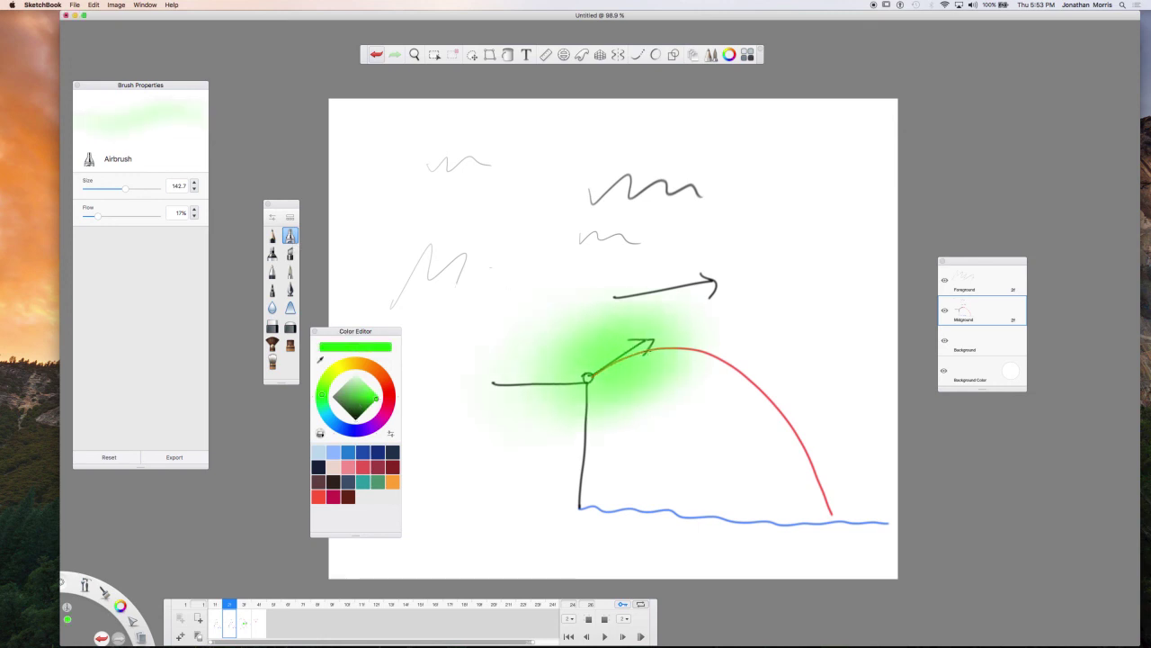
{"action": "left_click_drag", "start_coordinate": [606, 307], "coordinate": [446, 441]}
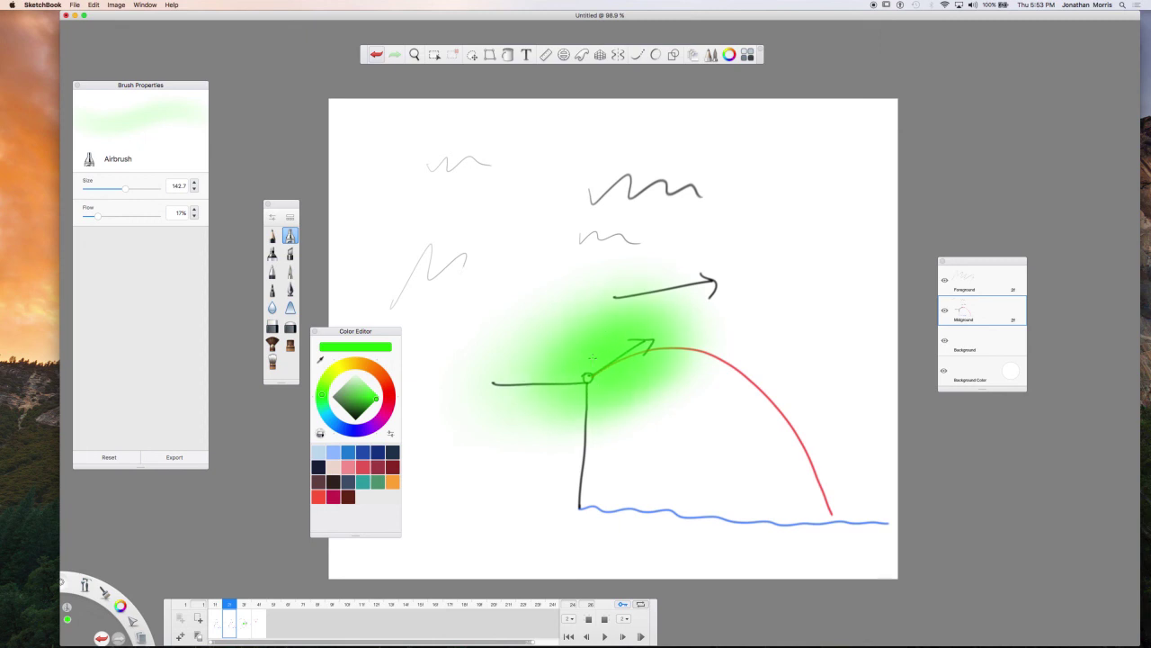
{"action": "left_click_drag", "start_coordinate": [841, 517], "coordinate": [847, 509]}
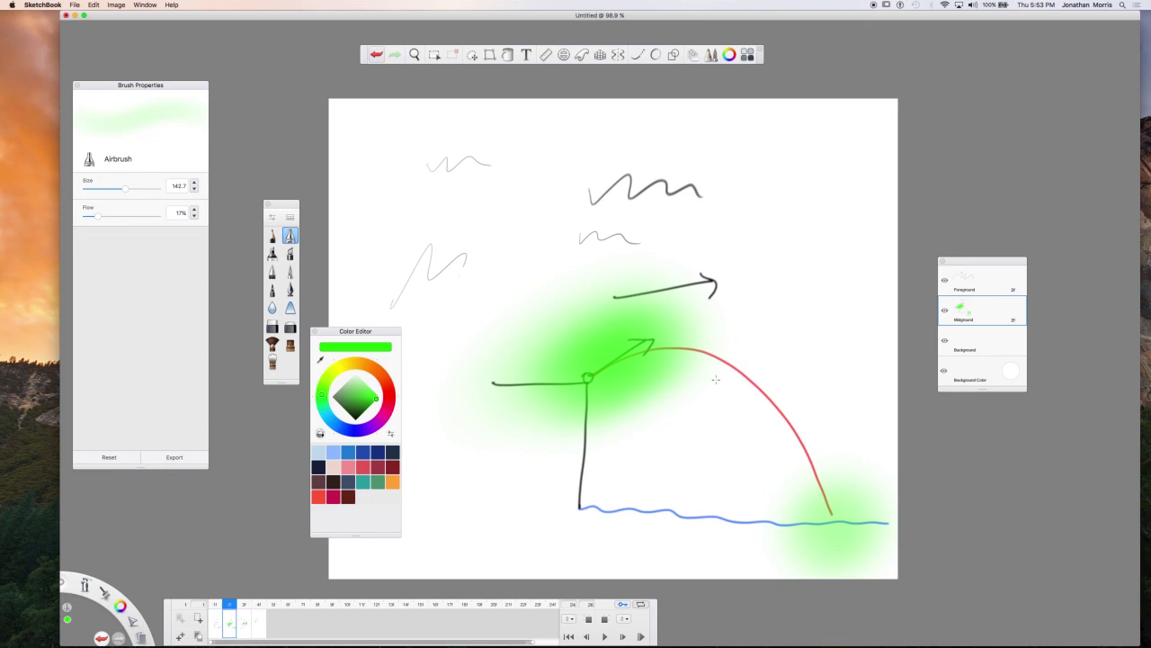
{"action": "left_click", "coordinate": [213, 623]}
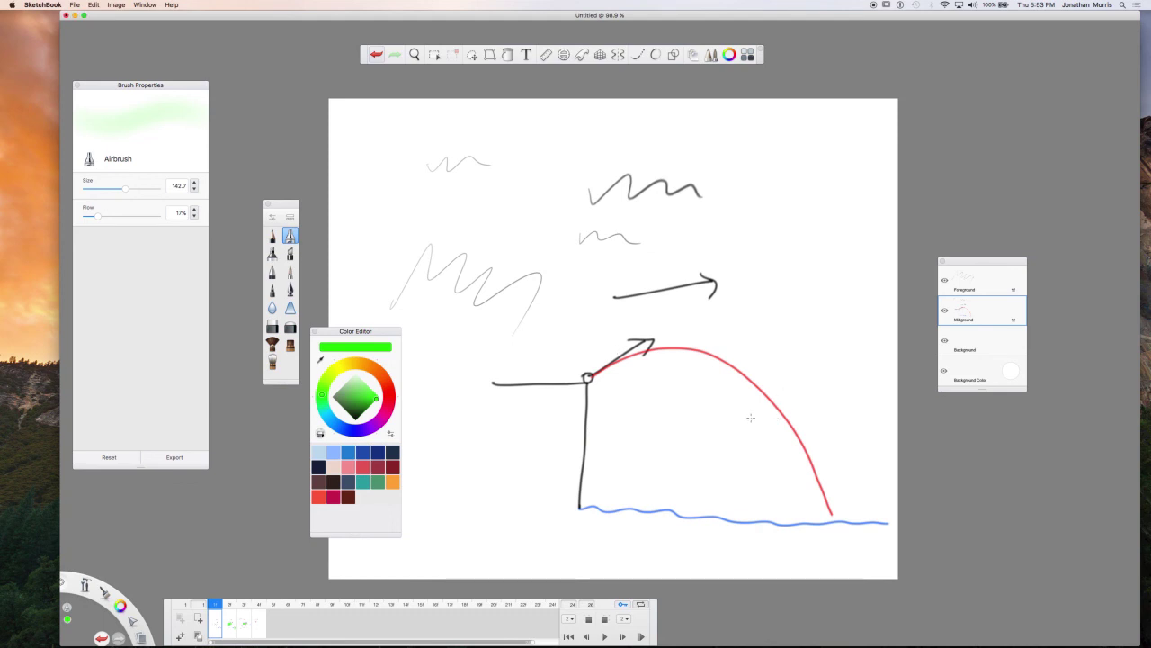
Erase the upper arrow and grey M-shaped squiggles, then make the Foreground layer active.
{"action": "mouse_move", "coordinate": [750, 418]}
{"action": "left_mouse_down"}
{"action": "mouse_move", "coordinate": [713, 284]}
{"action": "mouse_move", "coordinate": [621, 297]}
{"action": "mouse_move", "coordinate": [553, 231]}
{"action": "left_mouse_up"}
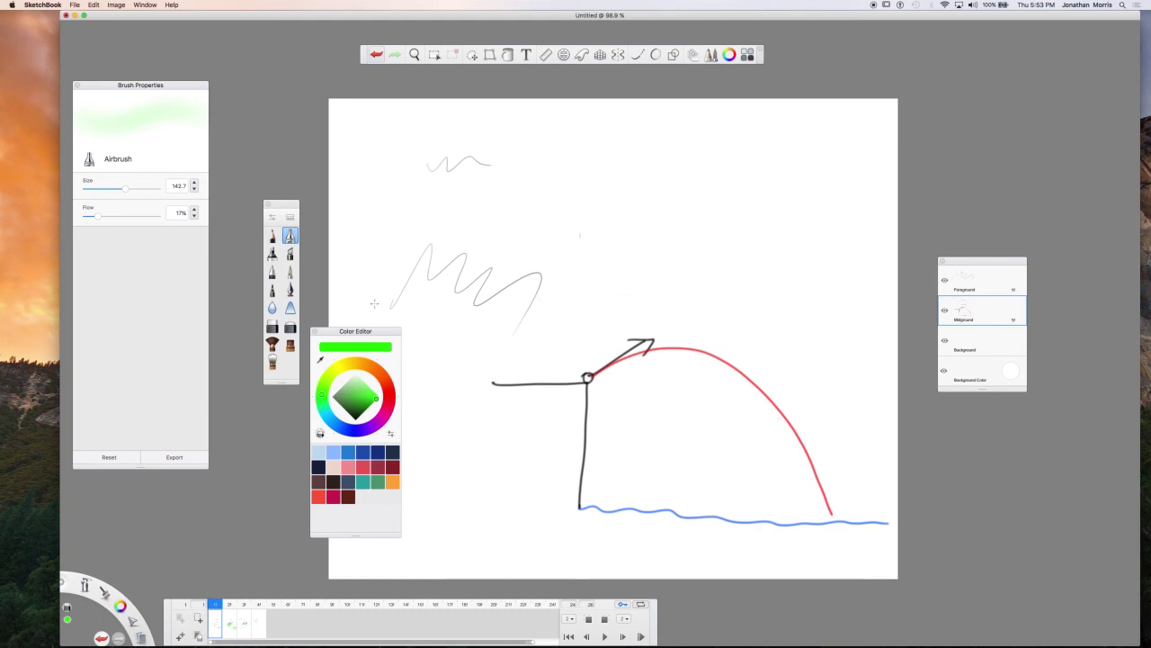
{"action": "left_click_drag", "start_coordinate": [428, 168], "coordinate": [467, 162]}
{"action": "mouse_move", "coordinate": [497, 273]}
{"action": "left_mouse_down"}
{"action": "mouse_move", "coordinate": [531, 310]}
{"action": "mouse_move", "coordinate": [540, 284]}
{"action": "mouse_move", "coordinate": [409, 304]}
{"action": "mouse_move", "coordinate": [442, 218]}
{"action": "left_mouse_up"}
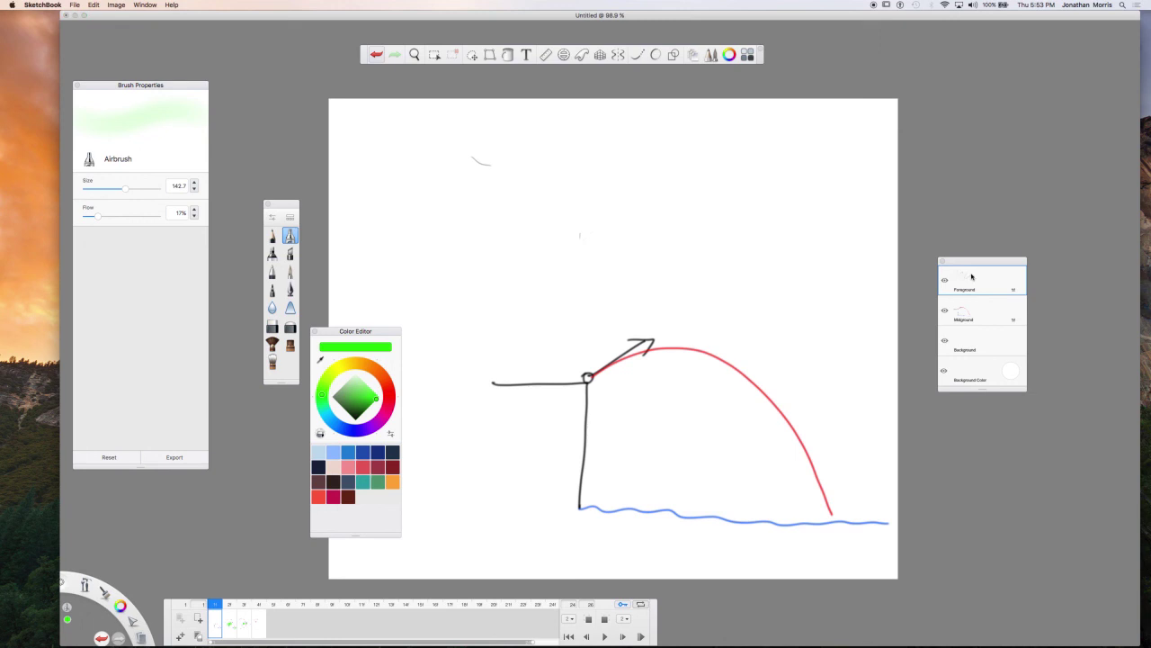
{"action": "left_click", "coordinate": [979, 309]}
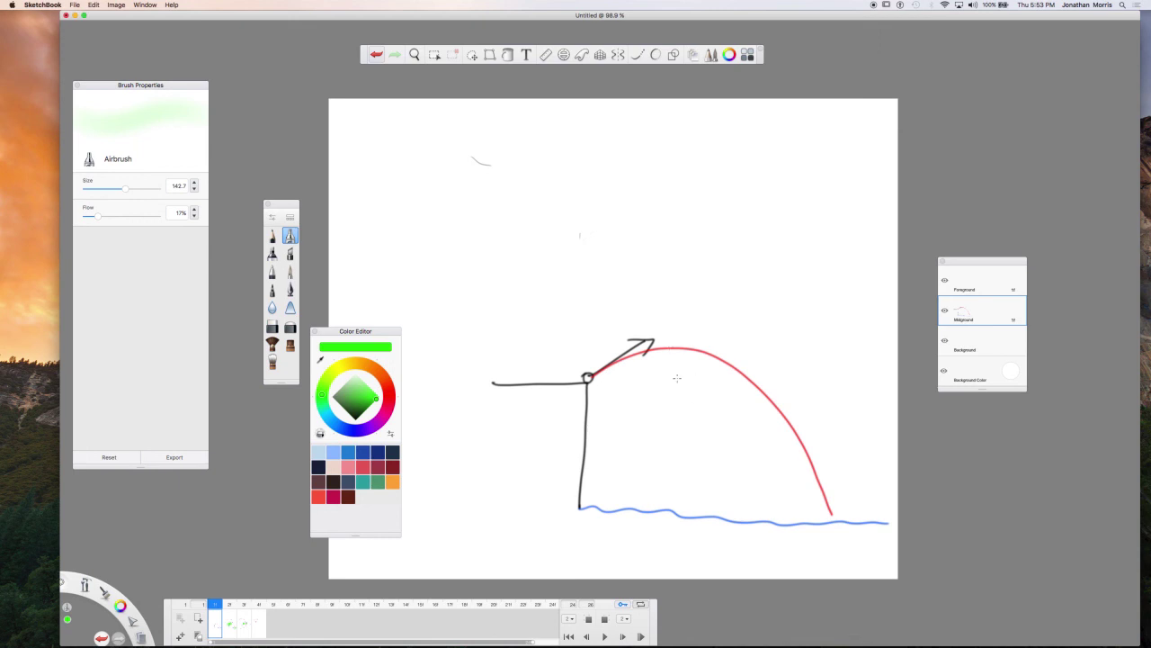
{"action": "left_click", "coordinate": [962, 280]}
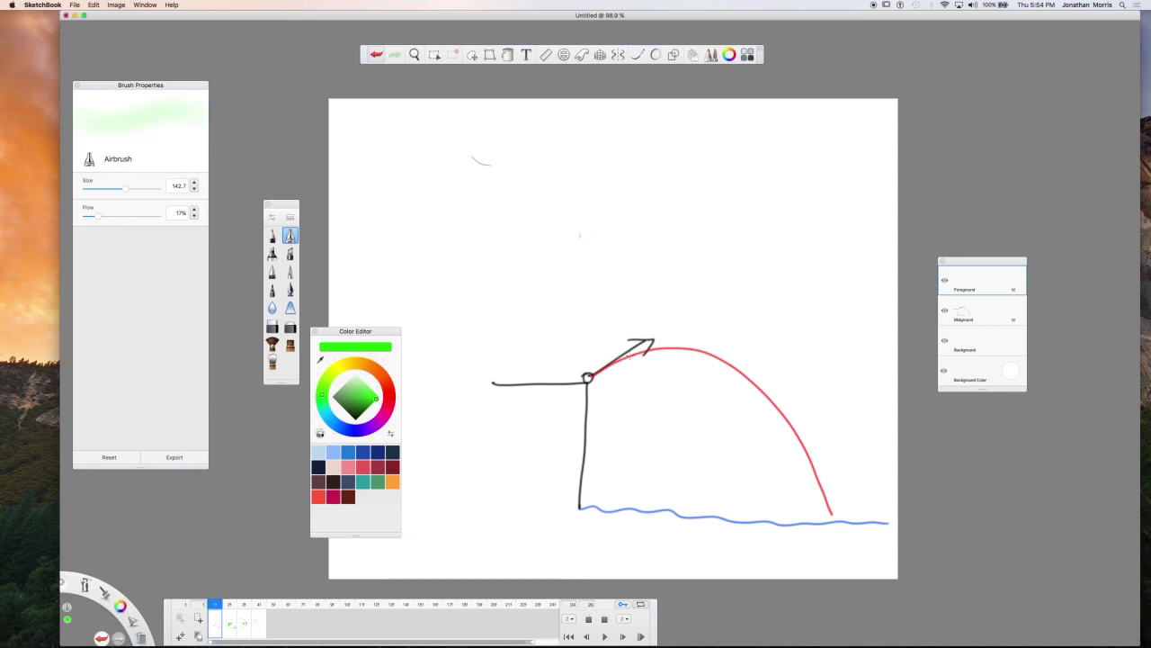
With the green Ballpoint Pen, draw velocity arrows along the red arc and trim the lower arrow's tip.
{"action": "left_click", "coordinate": [273, 271]}
{"action": "mouse_move", "coordinate": [630, 358]}
{"action": "left_mouse_down"}
{"action": "mouse_move", "coordinate": [711, 326]}
{"action": "mouse_move", "coordinate": [700, 335]}
{"action": "mouse_move", "coordinate": [752, 349]}
{"action": "mouse_move", "coordinate": [810, 419]}
{"action": "mouse_move", "coordinate": [816, 459]}
{"action": "mouse_move", "coordinate": [853, 505]}
{"action": "left_mouse_up"}
{"action": "mouse_move", "coordinate": [842, 484]}
{"action": "left_mouse_down"}
{"action": "mouse_move", "coordinate": [856, 507]}
{"action": "mouse_move", "coordinate": [800, 554]}
{"action": "left_mouse_up"}
{"action": "left_click_drag", "start_coordinate": [800, 553], "coordinate": [822, 539]}
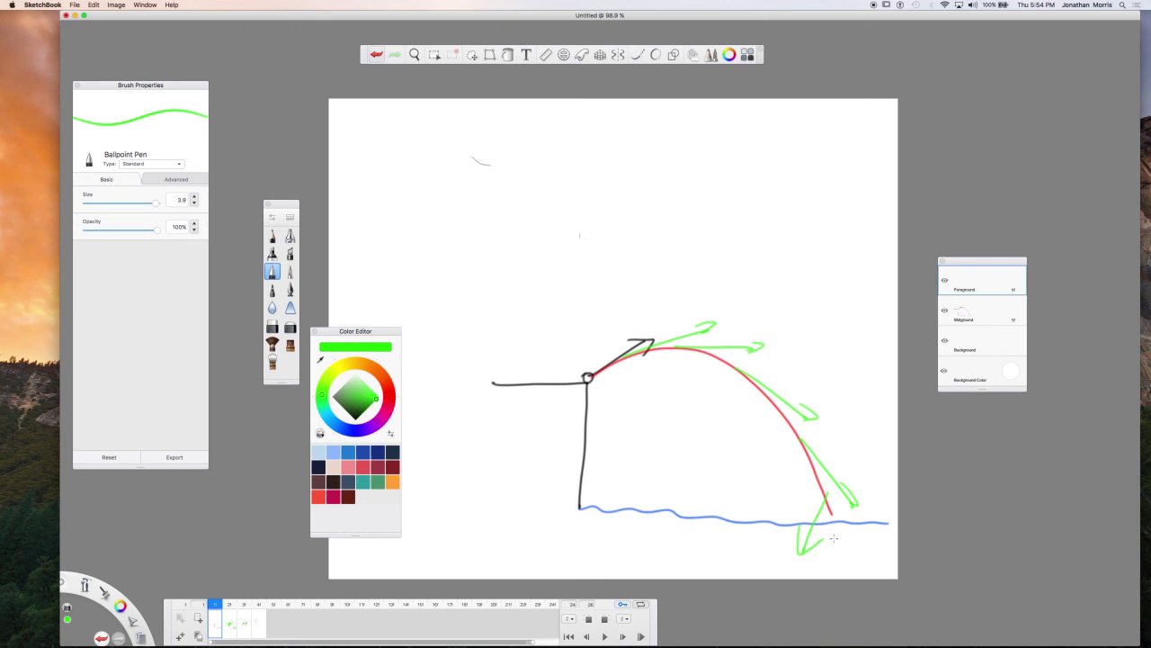
{"action": "mouse_move", "coordinate": [844, 541]}
{"action": "left_mouse_down"}
{"action": "mouse_move", "coordinate": [805, 543]}
{"action": "mouse_move", "coordinate": [854, 532]}
{"action": "mouse_move", "coordinate": [790, 525]}
{"action": "mouse_move", "coordinate": [831, 519]}
{"action": "left_mouse_up"}
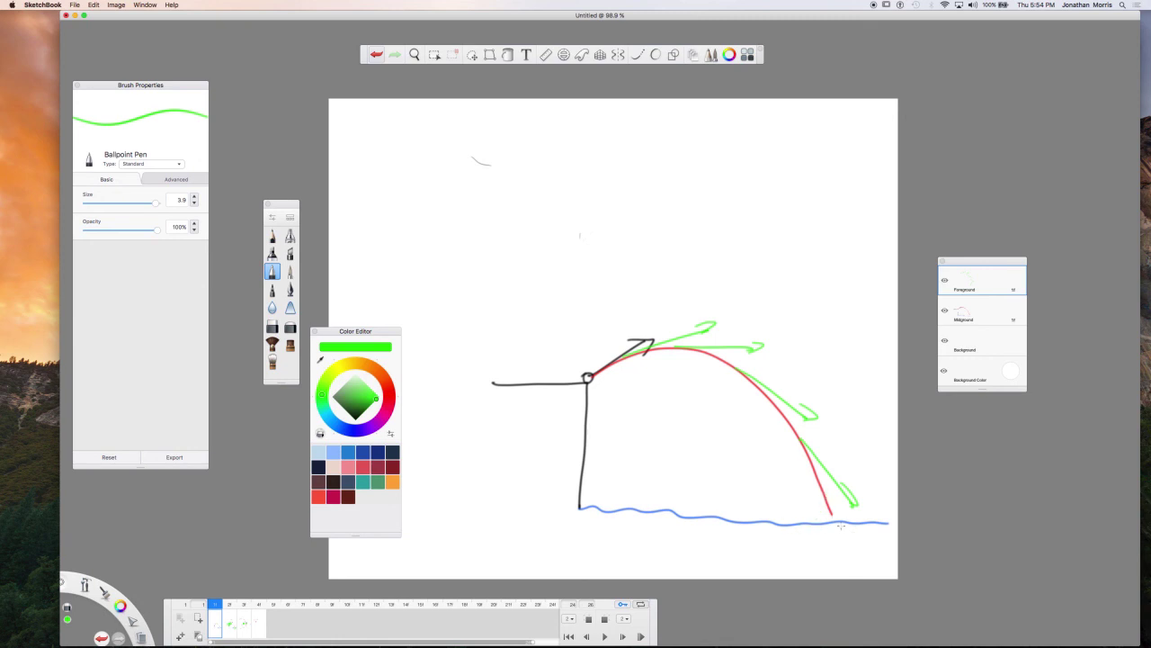